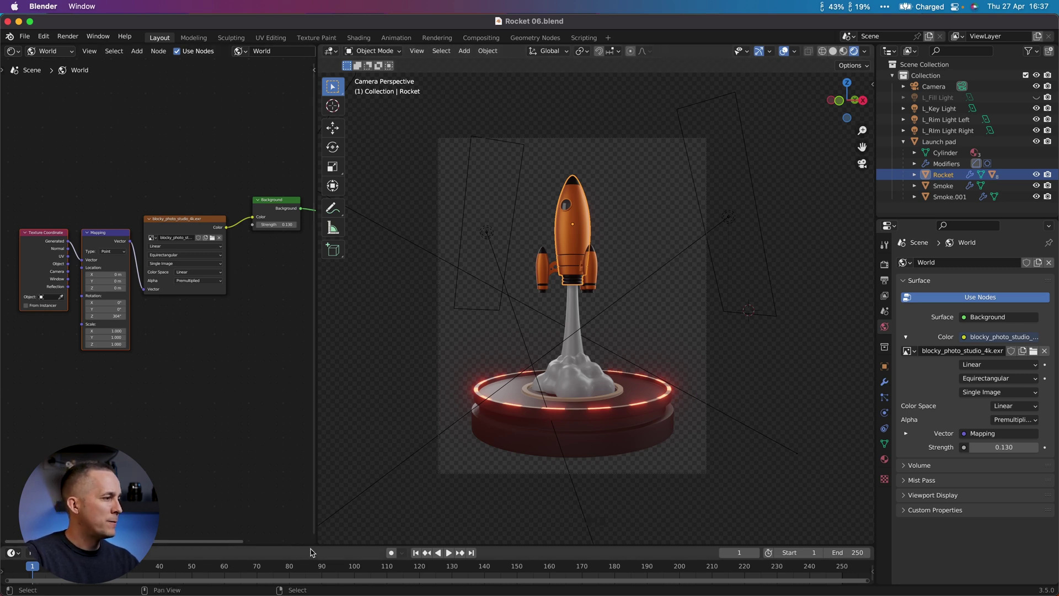
Raise the border between the 3D viewport and the timeline to enlarge the timeline editor.
{"action": "left_click_drag", "start_coordinate": [313, 545], "coordinate": [330, 473]}
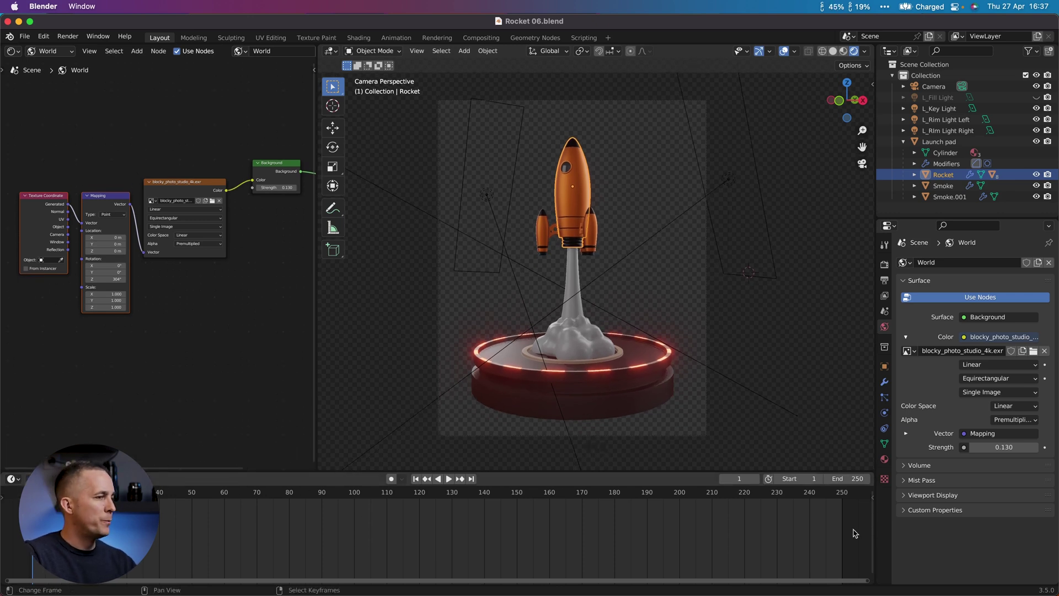
{"action": "left_click", "coordinate": [438, 479]}
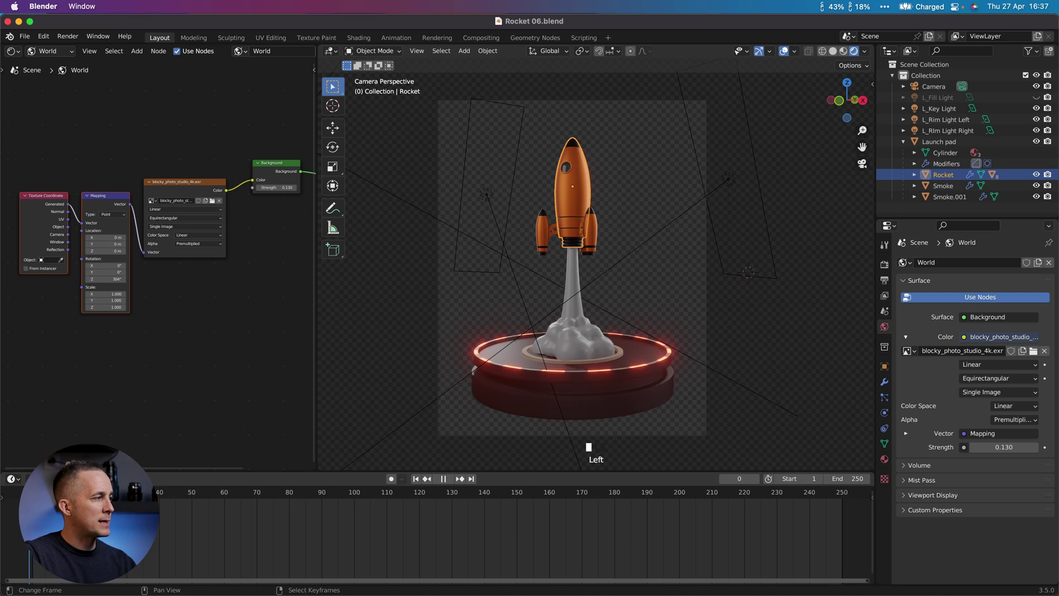
{"action": "left_click", "coordinate": [11, 504]}
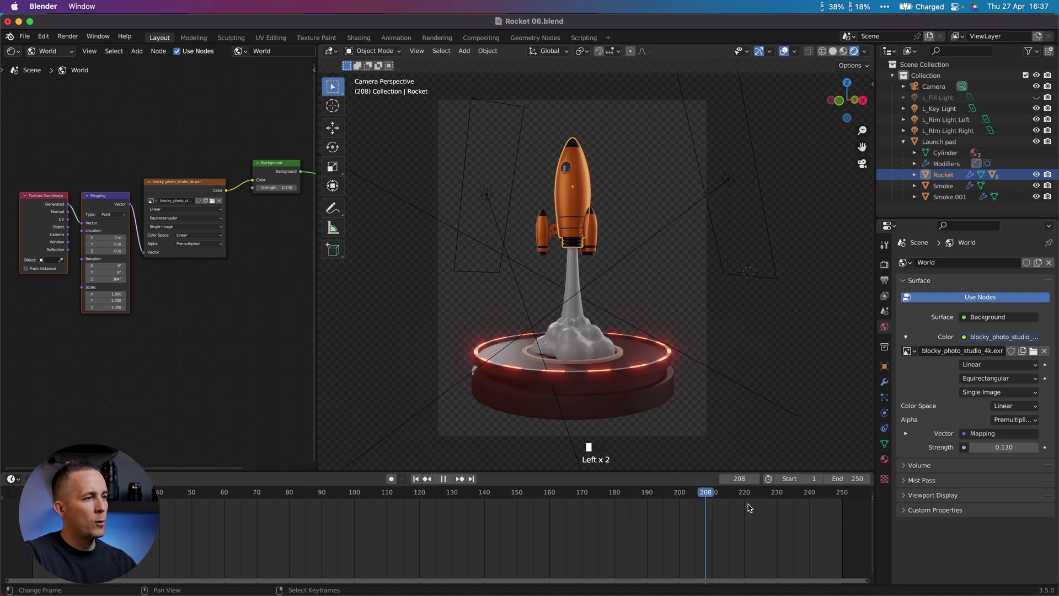
{"action": "left_click", "coordinate": [857, 479]}
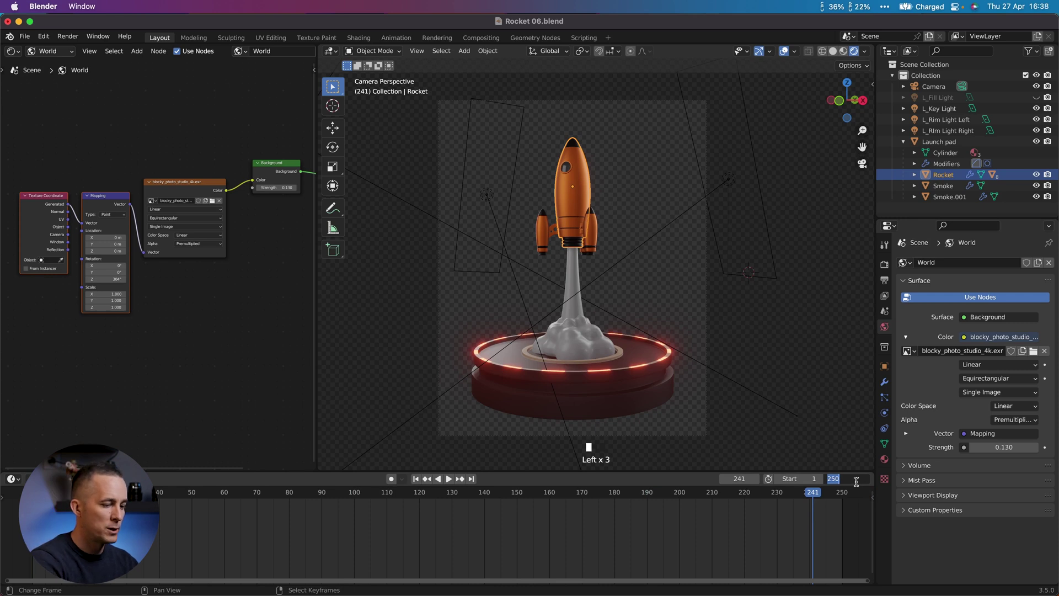
{"action": "type", "text": "150"}
{"action": "key", "text": "Return"}
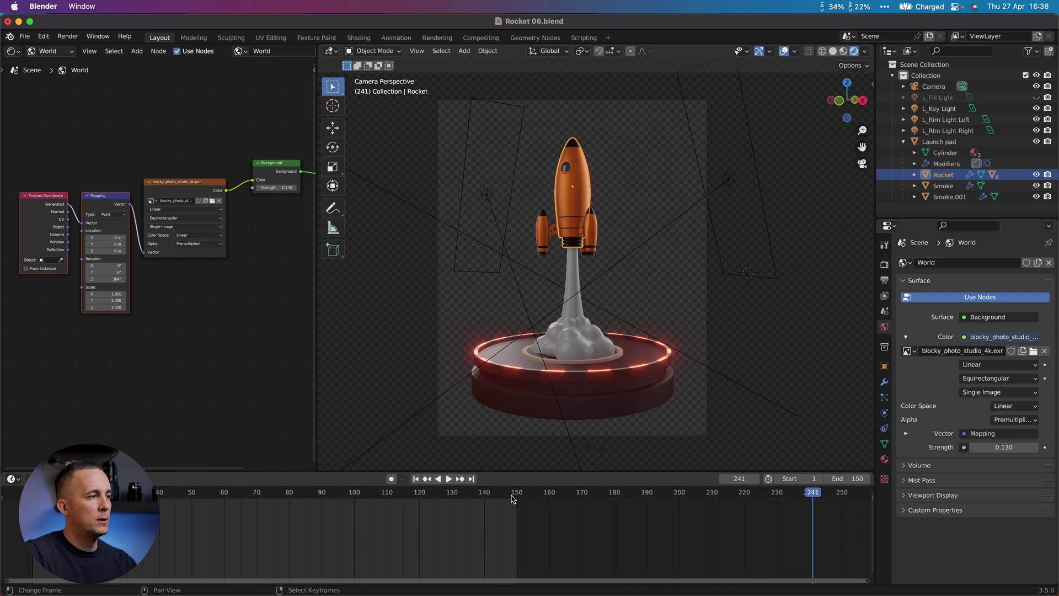
{"action": "left_click", "coordinate": [847, 479]}
{"action": "type", "text": "500"}
{"action": "key", "text": "Return"}
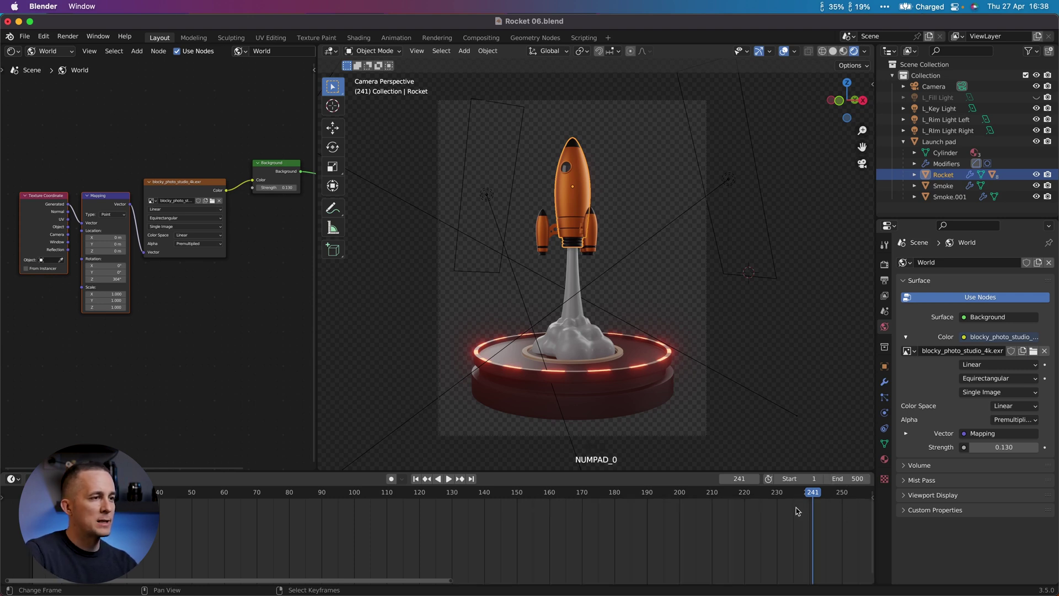
{"action": "scroll", "coordinate": [796, 511], "scroll_direction": "down", "scroll_amount": 3, "text": "alt"}
{"action": "middle_click_drag", "start_coordinate": [796, 513], "coordinate": [756, 494]}
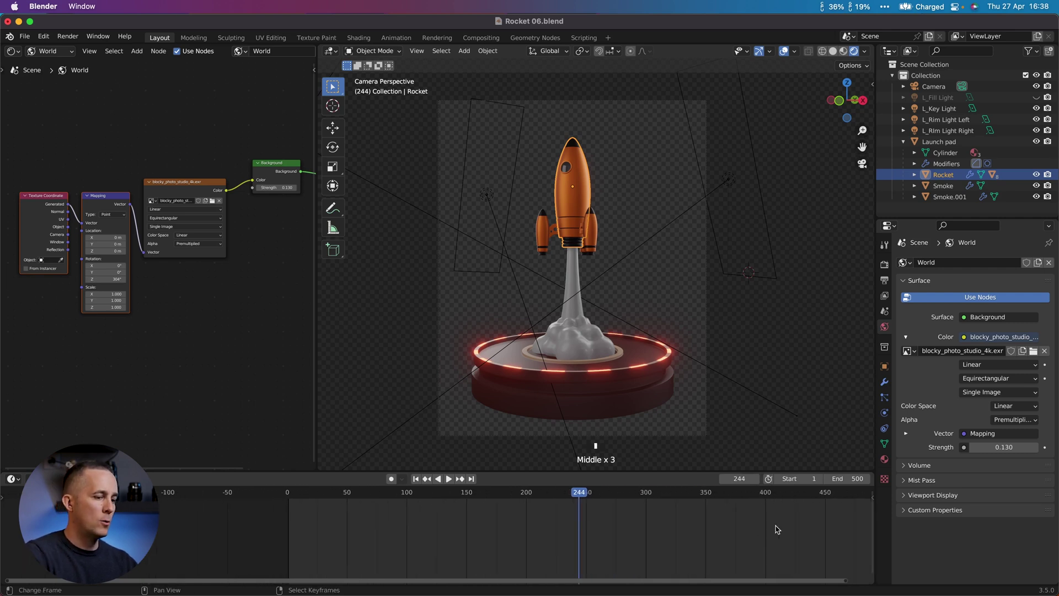
{"action": "key", "text": "Home"}
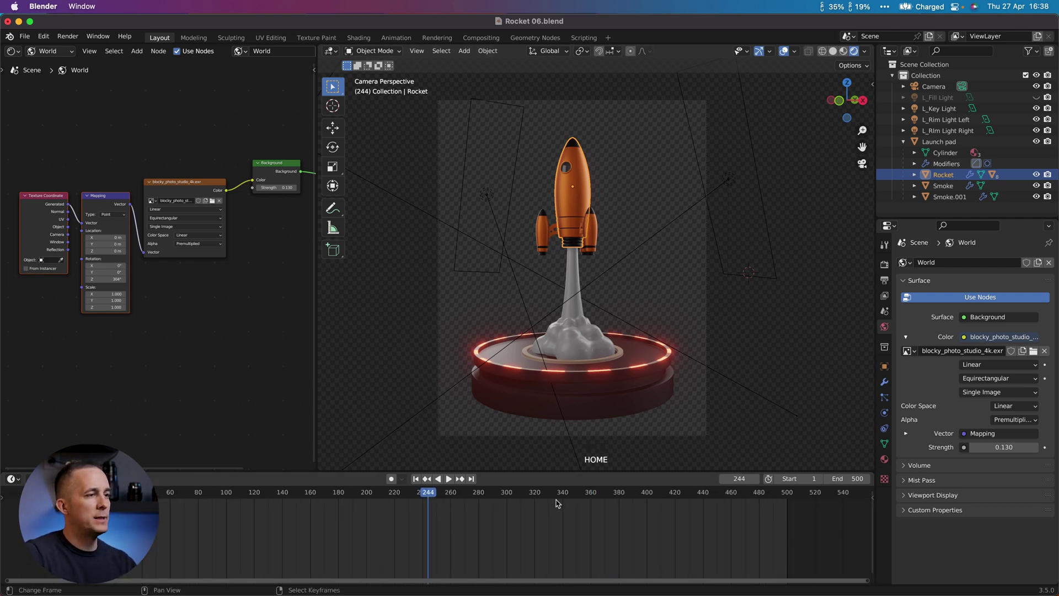
{"action": "left_click", "coordinate": [854, 479]}
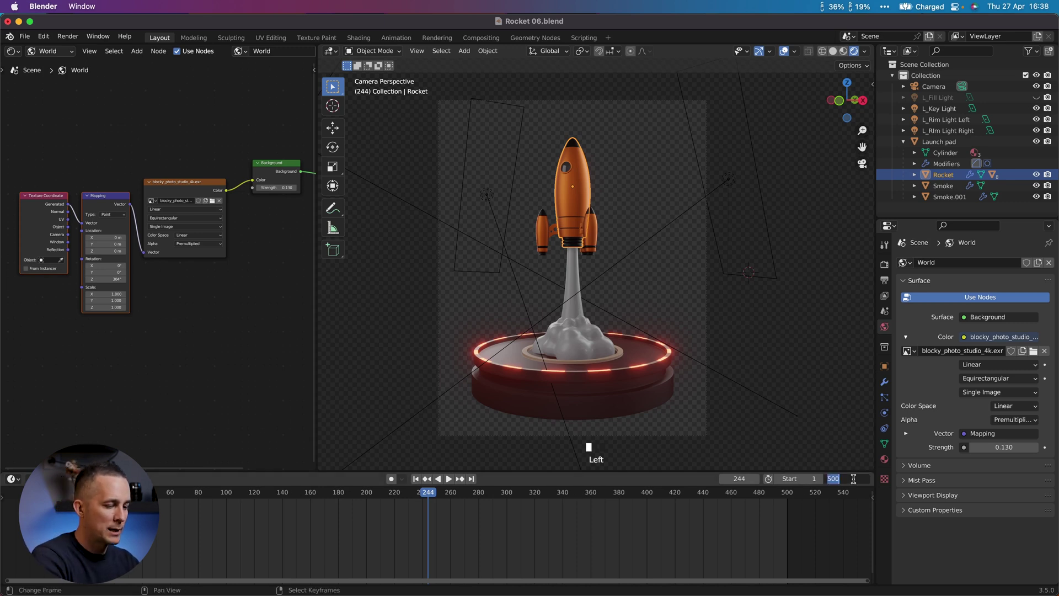
{"action": "type", "text": "25"}
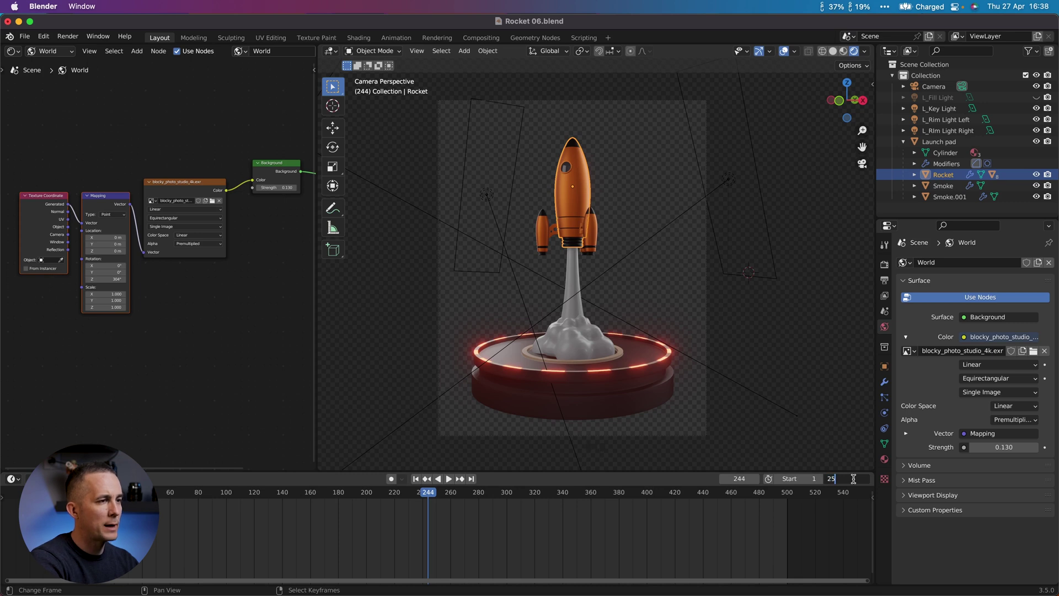
{"action": "type", "text": "0"}
{"action": "key", "text": "Return"}
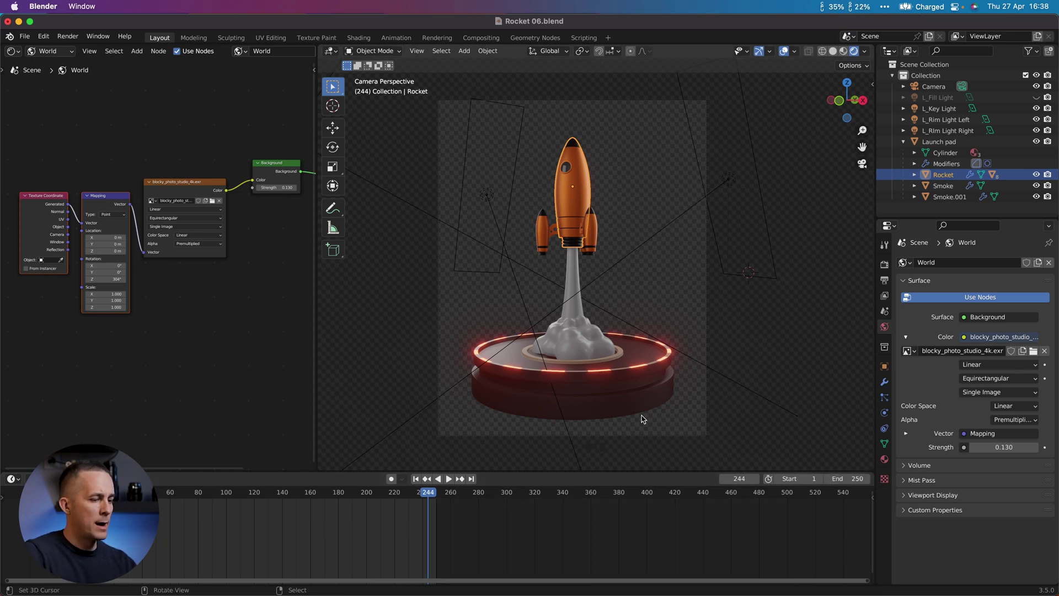
{"action": "key", "text": "Home"}
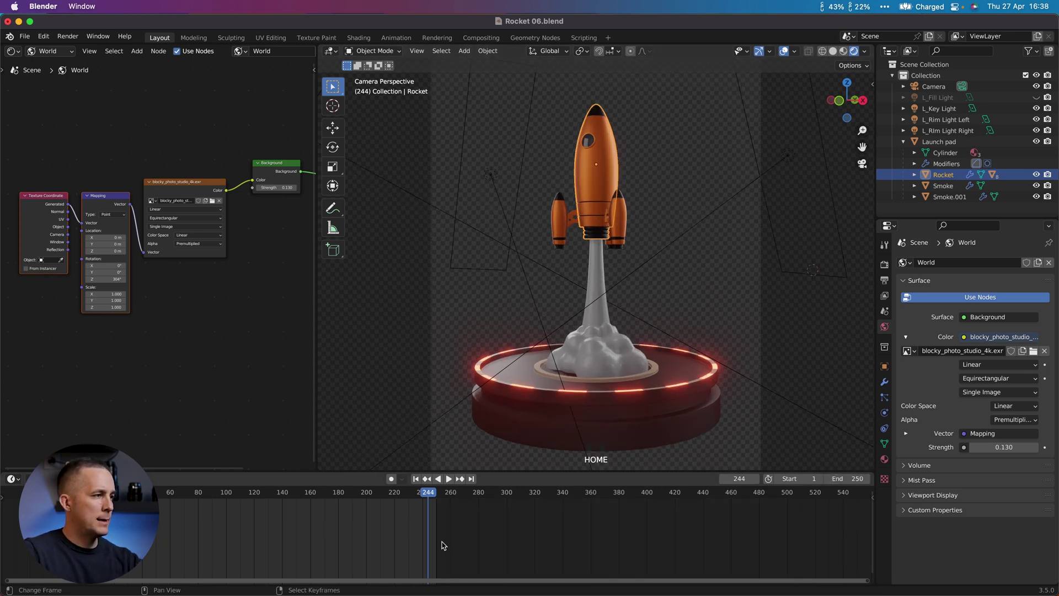
{"action": "key", "text": "Home"}
{"action": "scroll", "coordinate": [398, 531], "scroll_direction": "down", "scroll_amount": 3}
{"action": "scroll", "coordinate": [370, 526], "scroll_direction": "up", "scroll_amount": 3}
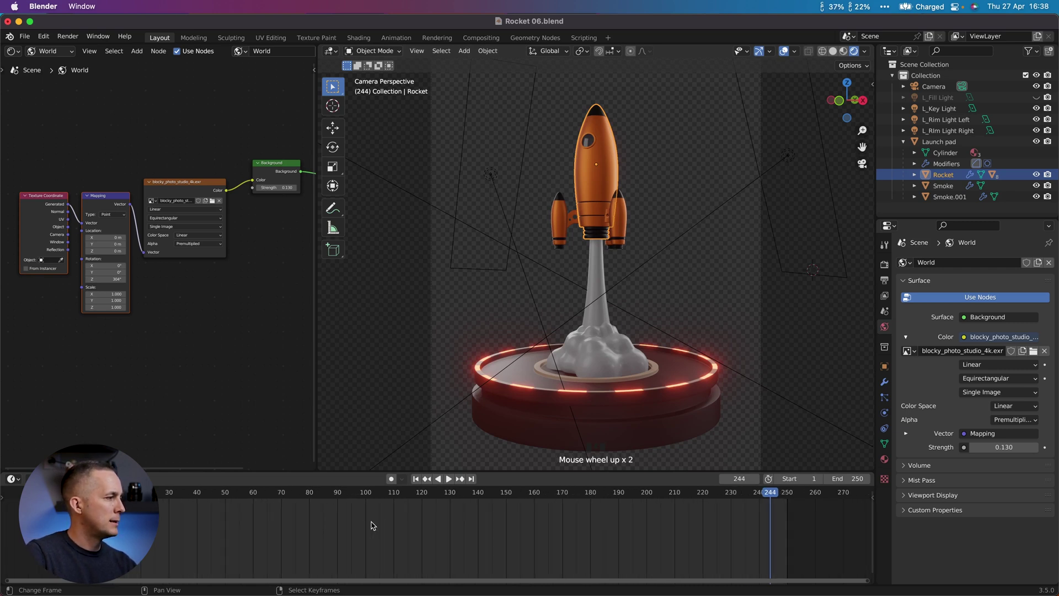
{"action": "scroll", "coordinate": [371, 524], "scroll_direction": "down", "scroll_amount": 1}
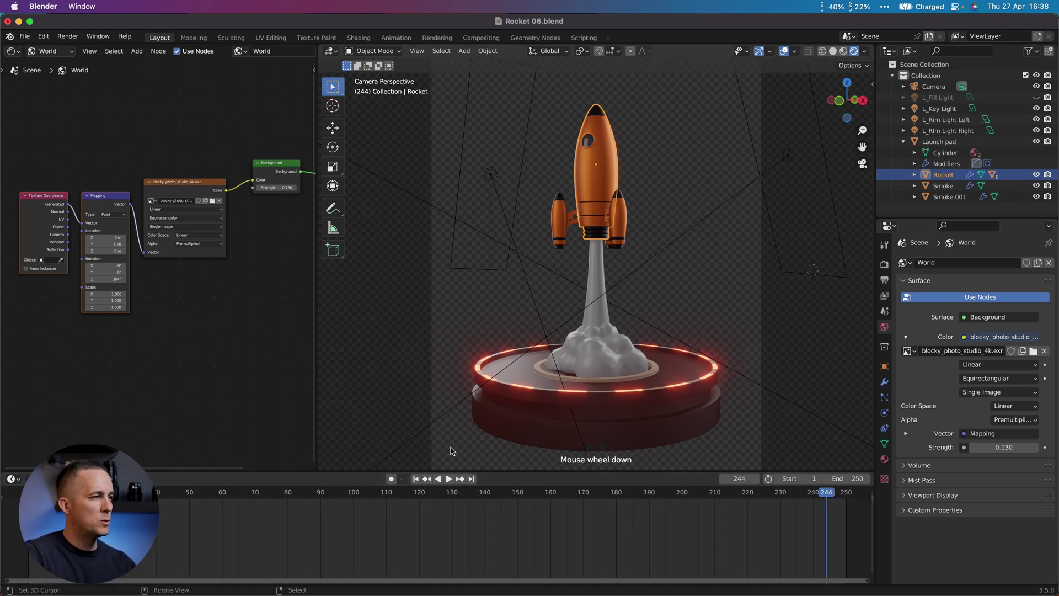
Set the scene frame rate to 25 fps after trying 240 and 24 fps, then move the playhead toward the end.
{"action": "left_click", "coordinate": [885, 281]}
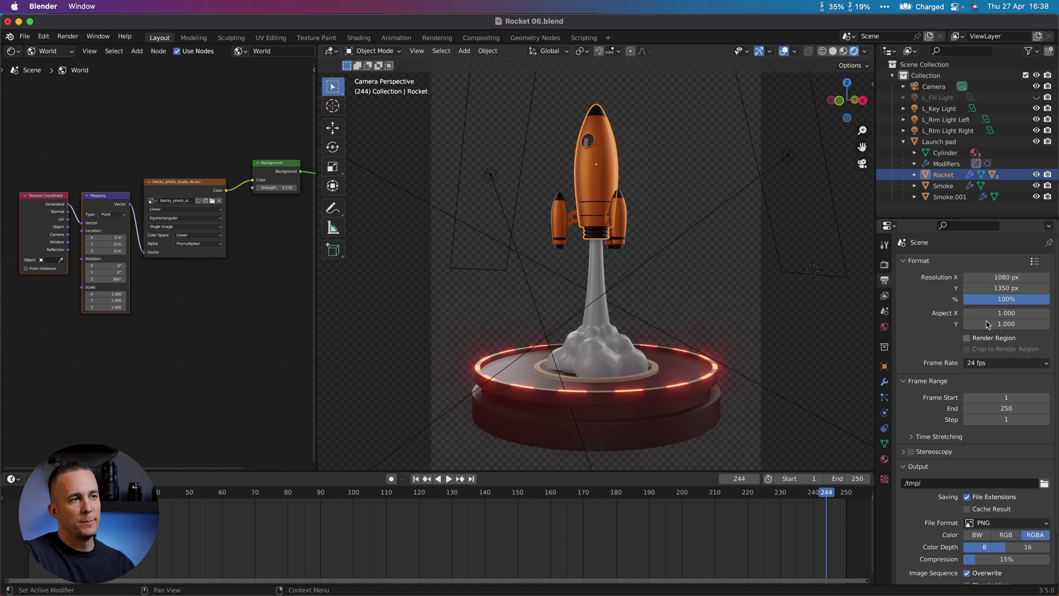
{"action": "left_click", "coordinate": [993, 364]}
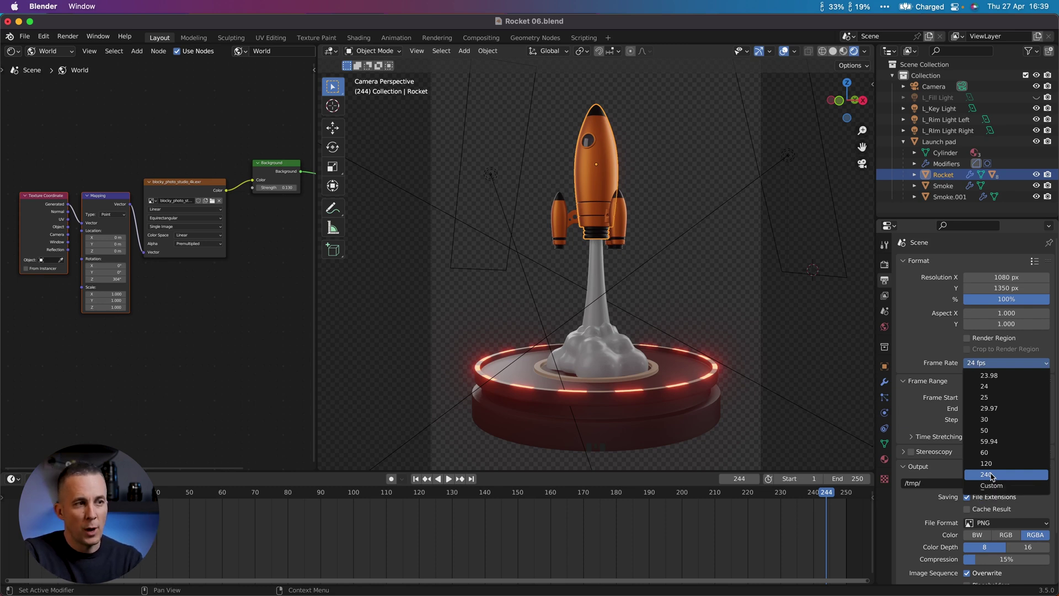
{"action": "left_click", "coordinate": [991, 476]}
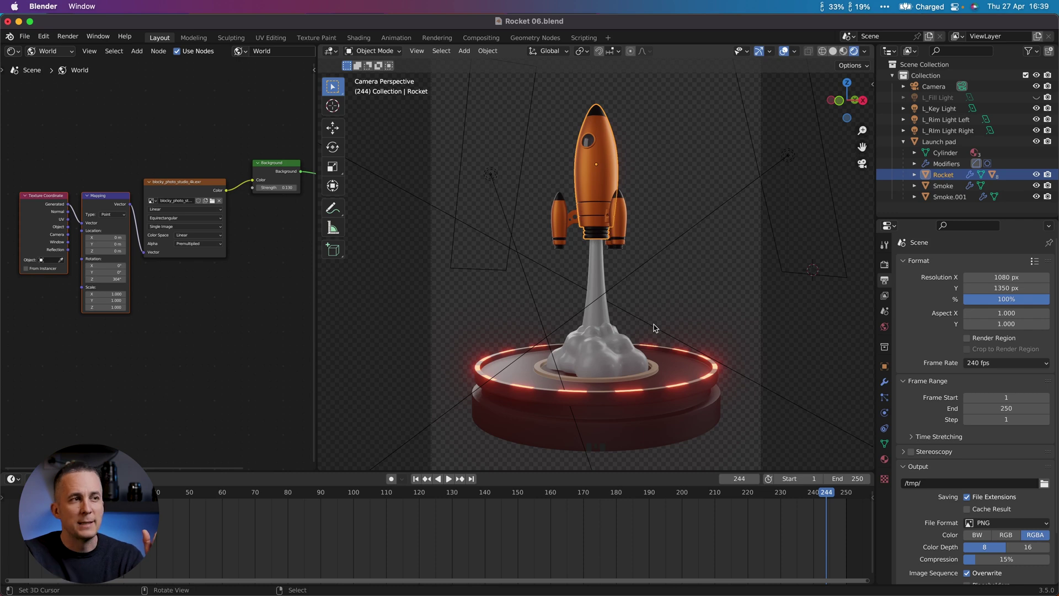
{"action": "left_click", "coordinate": [1016, 365]}
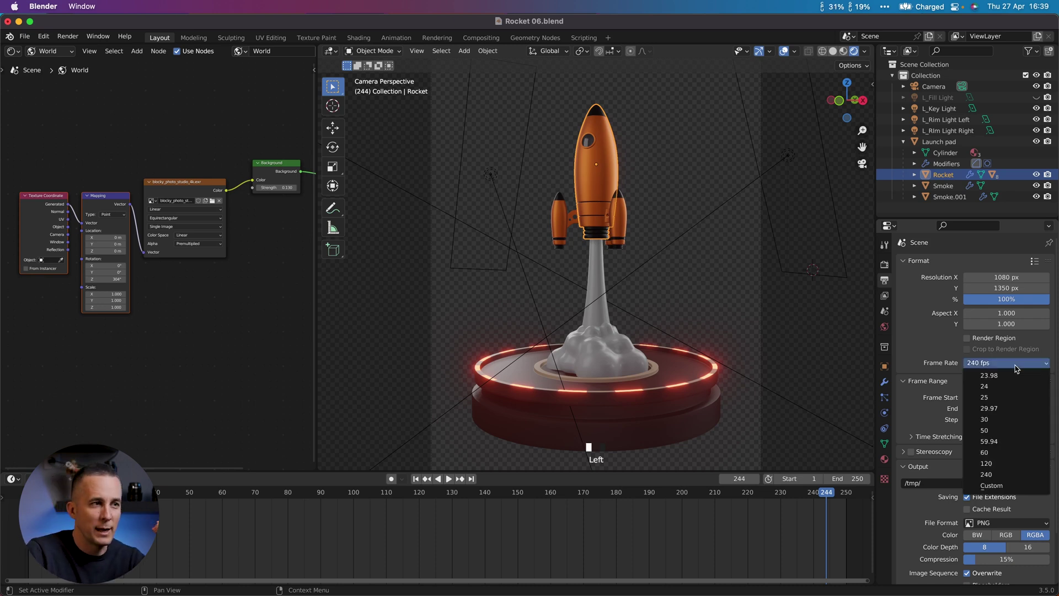
{"action": "left_click", "coordinate": [991, 387]}
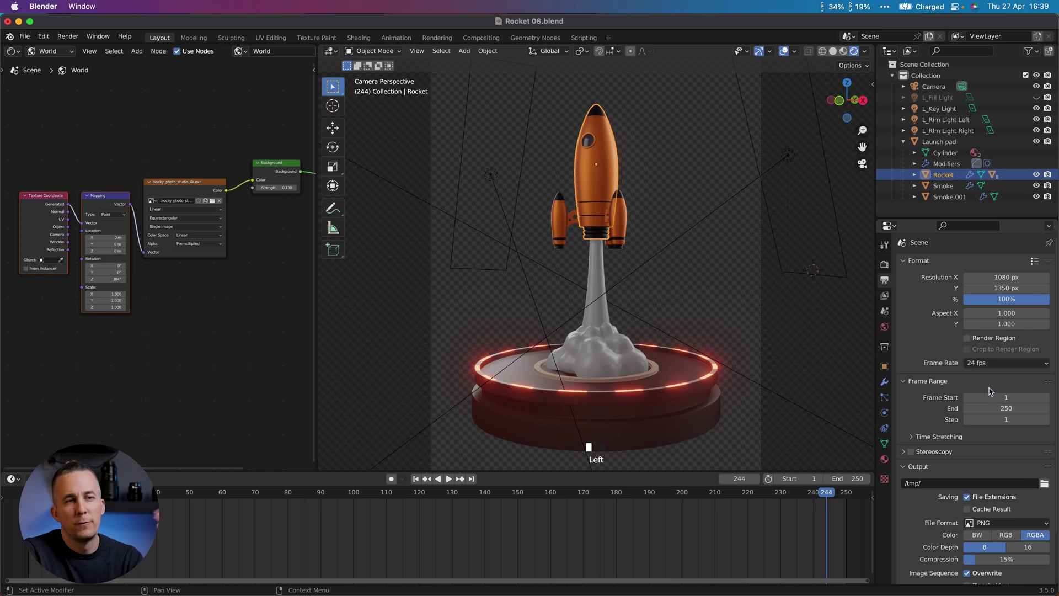
{"action": "left_click", "coordinate": [1001, 366]}
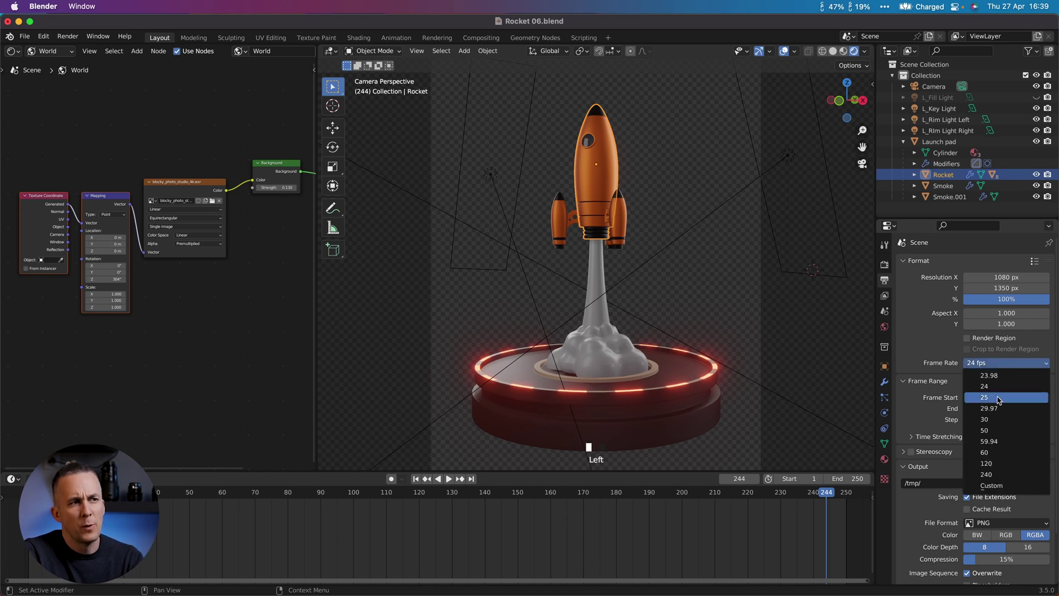
{"action": "left_click", "coordinate": [999, 399]}
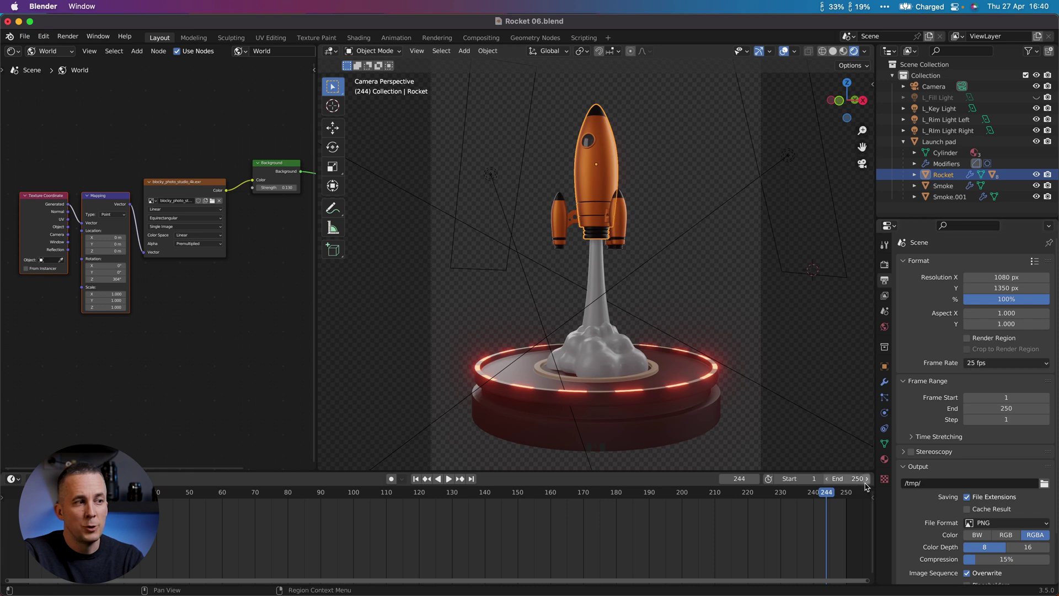
{"action": "left_click", "coordinate": [850, 494]}
Set the end frame to 100, fit frames 1–100 in the timeline, and preview playback from the start.
{"action": "left_click_drag", "start_coordinate": [850, 496], "coordinate": [847, 496]}
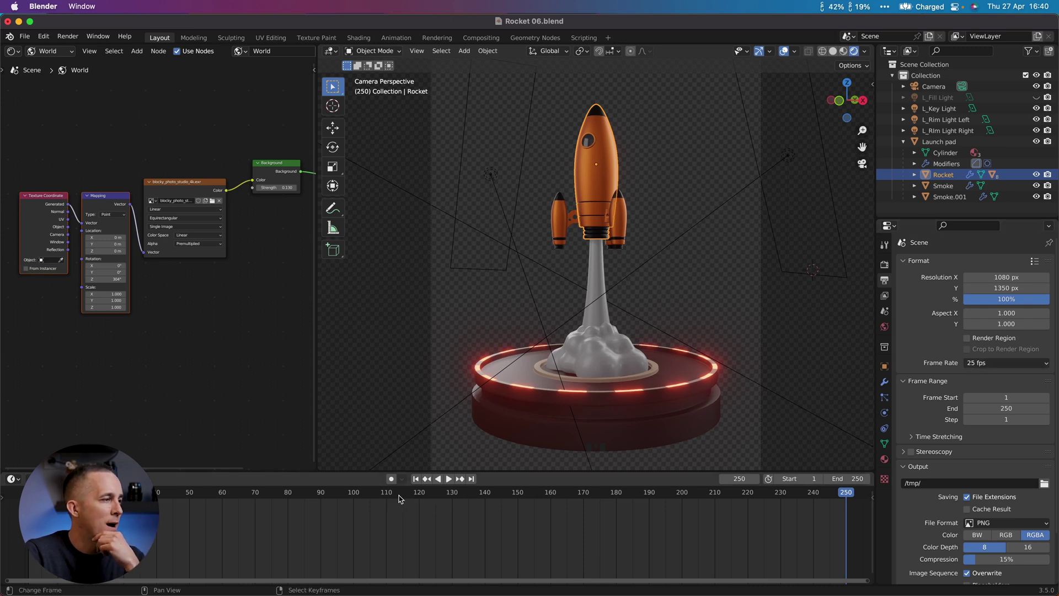
{"action": "left_click", "coordinate": [859, 478]}
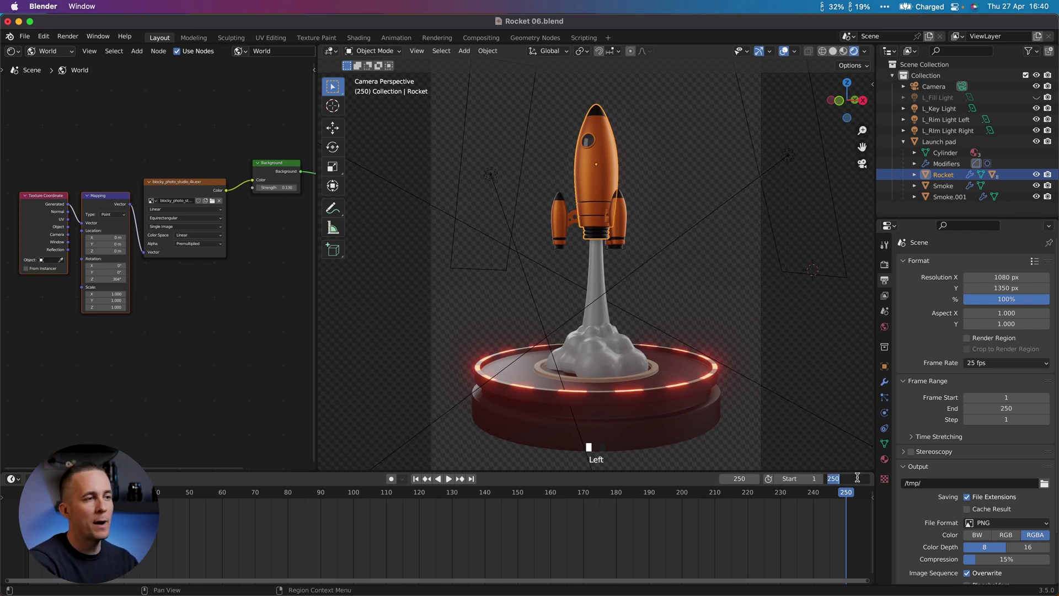
{"action": "type", "text": "100"}
{"action": "key", "text": "Return"}
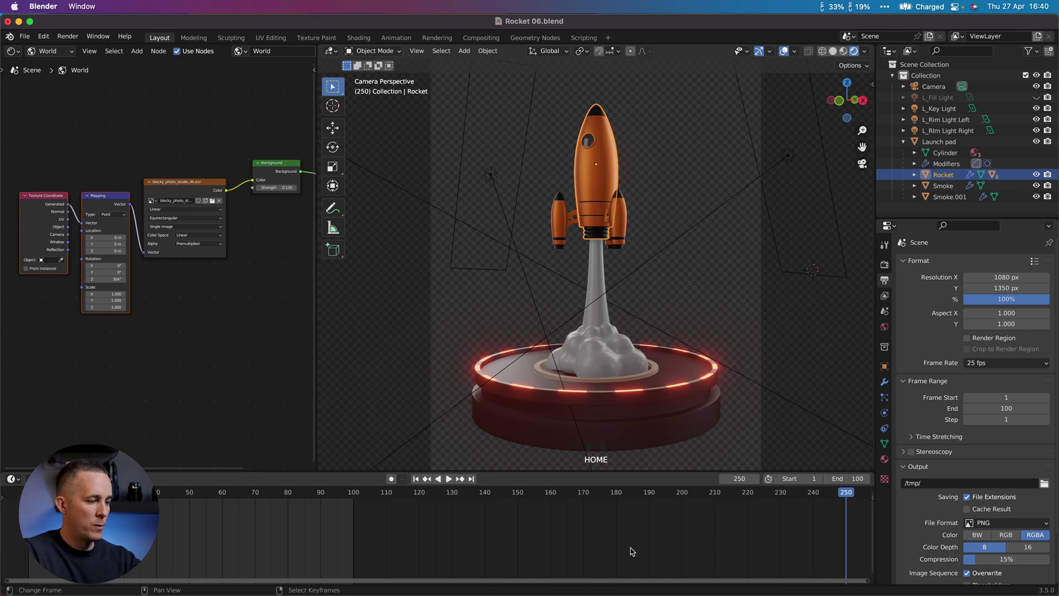
{"action": "key", "text": "Home"}
{"action": "key", "text": "Home"}
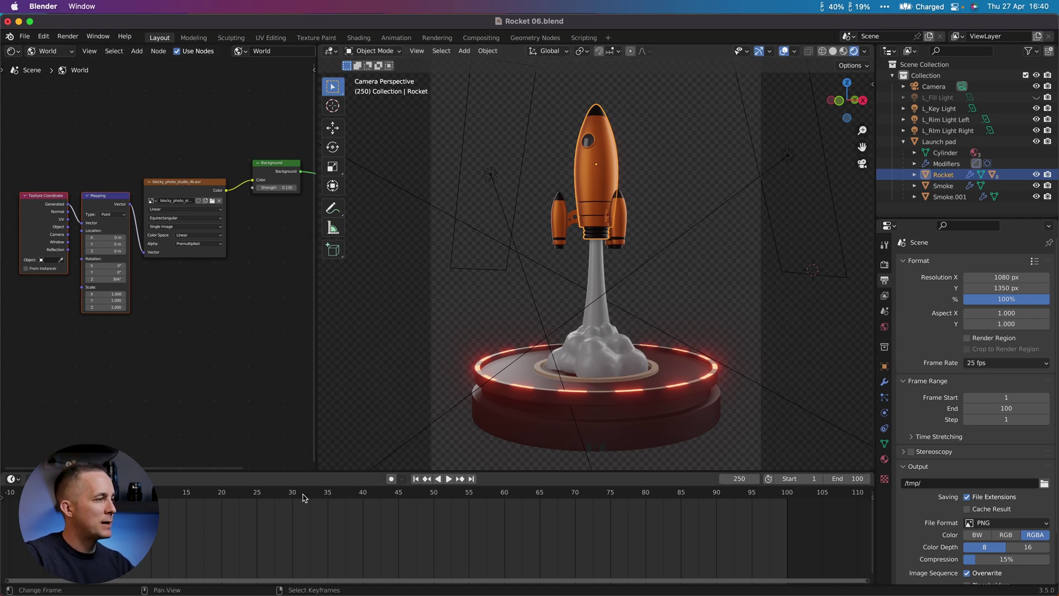
{"action": "key", "text": "space"}
{"action": "key", "text": "Left"}
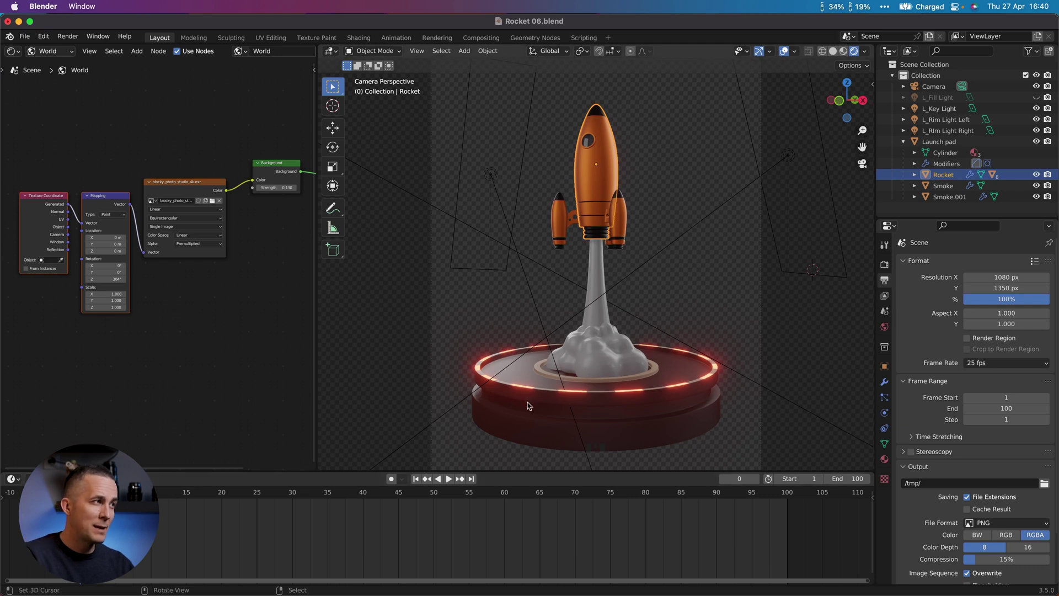
Orbit and pan around the rocket scene and select the camera object.
{"action": "scroll", "coordinate": [627, 227], "scroll_direction": "down", "scroll_amount": 1}
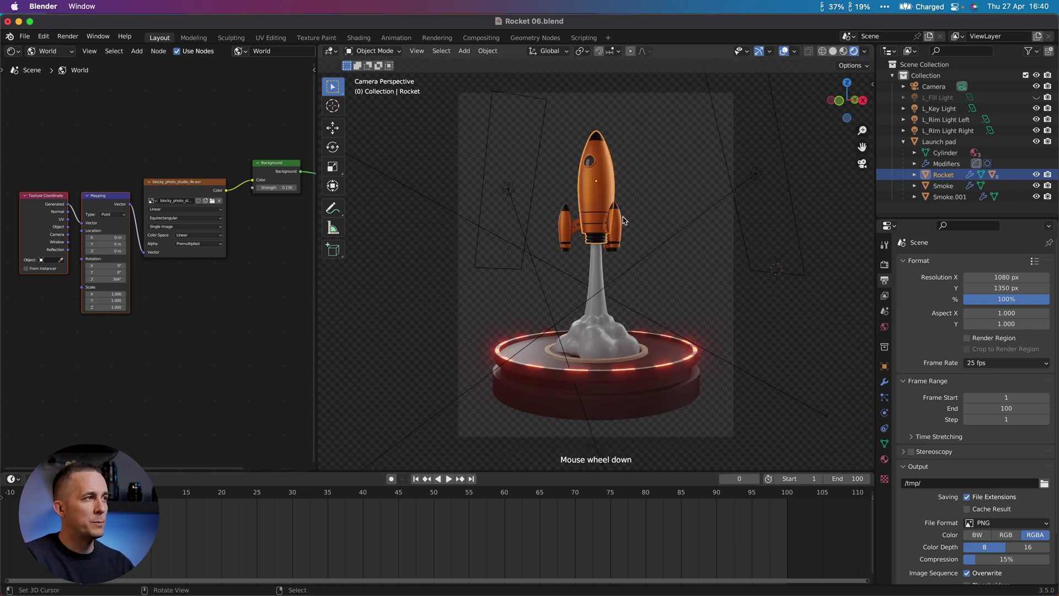
{"action": "middle_click_drag", "start_coordinate": [627, 227], "coordinate": [595, 264]}
{"action": "scroll", "coordinate": [595, 264], "scroll_direction": "down", "scroll_amount": 2}
{"action": "scroll", "coordinate": [595, 263], "scroll_direction": "up", "scroll_amount": 3}
{"action": "scroll", "coordinate": [525, 331], "scroll_direction": "down", "scroll_amount": 4}
{"action": "middle_click_drag", "start_coordinate": [524, 331], "coordinate": [545, 292]}
{"action": "scroll", "coordinate": [507, 341], "scroll_direction": "up", "scroll_amount": 4}
{"action": "middle_click_drag", "start_coordinate": [446, 344], "coordinate": [591, 296], "text": "shift"}
{"action": "left_click", "coordinate": [552, 326]}
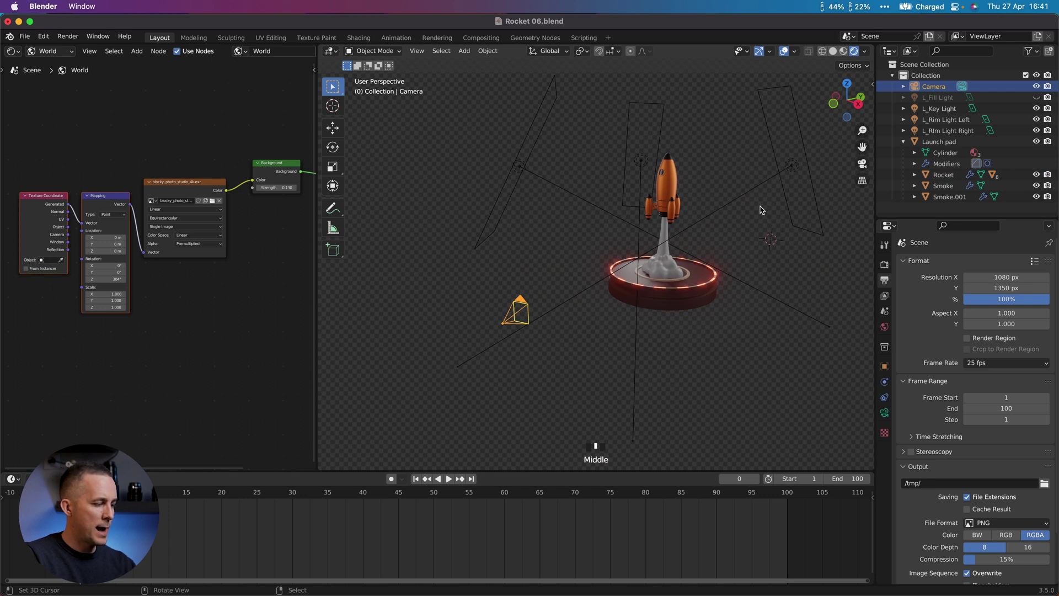
Look through the camera and reposition it with Camera to View, shifting the rocket right, then unlock it.
{"action": "key", "text": "n"}
{"action": "left_click", "coordinate": [870, 135]}
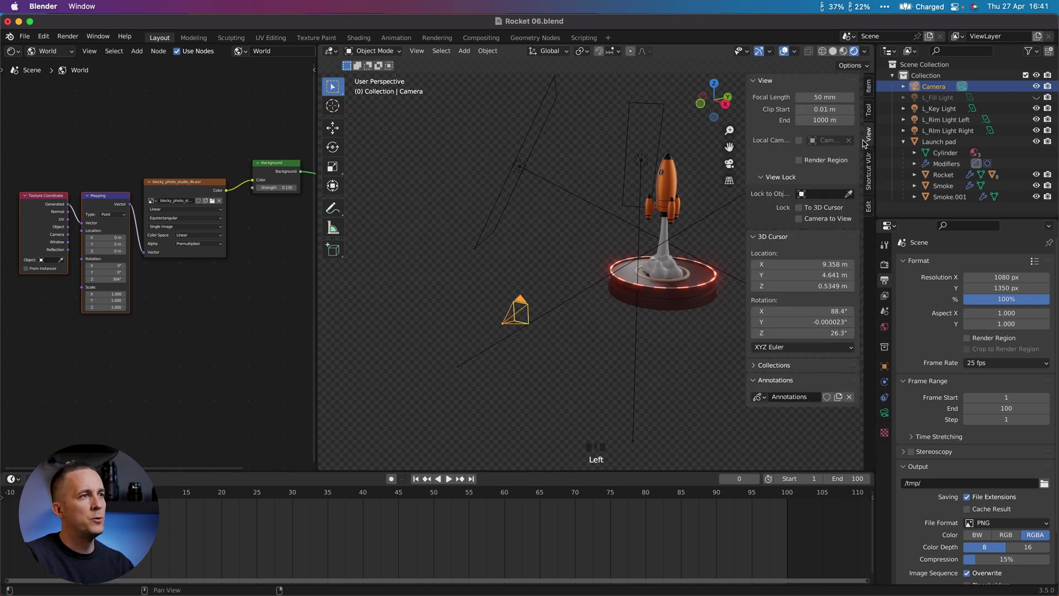
{"action": "middle_click_drag", "start_coordinate": [609, 259], "coordinate": [618, 255]}
{"action": "key", "text": "KP_0"}
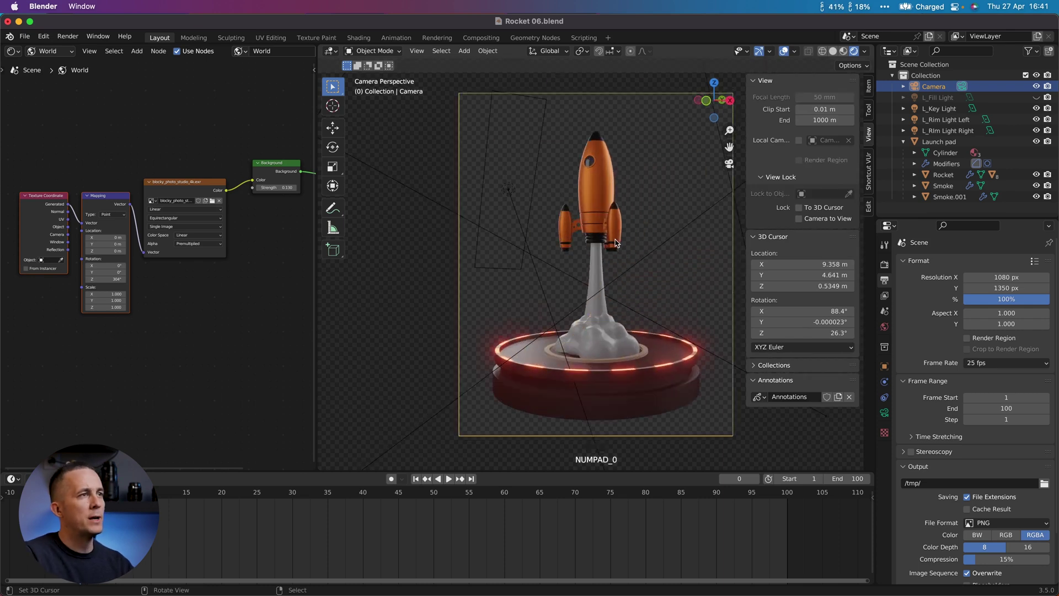
{"action": "left_click", "coordinate": [811, 222]}
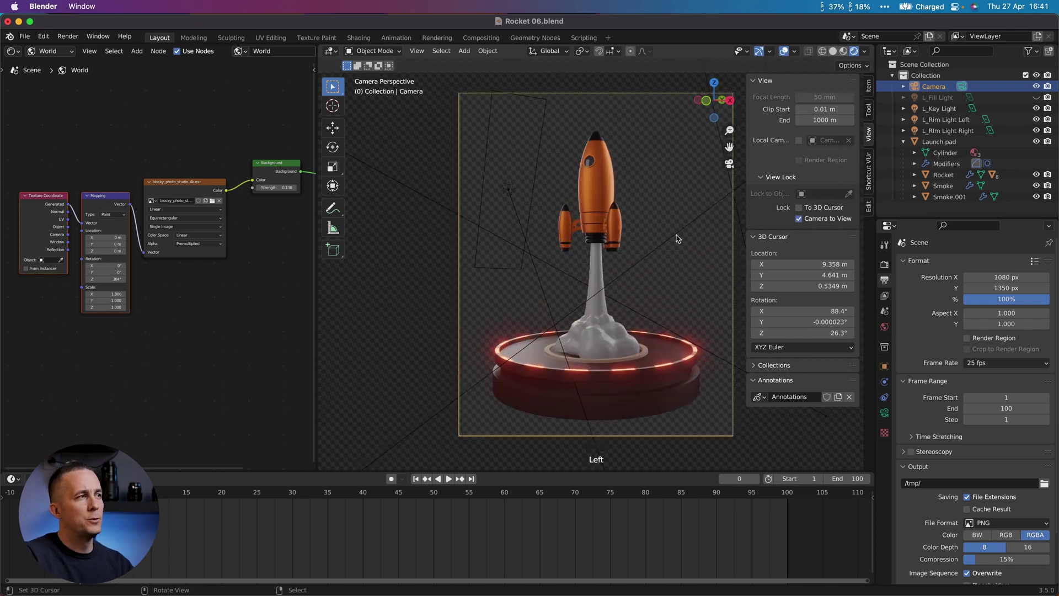
{"action": "middle_click_drag", "start_coordinate": [639, 244], "coordinate": [611, 252]}
{"action": "middle_click_drag", "start_coordinate": [643, 250], "coordinate": [789, 234]}
{"action": "left_click", "coordinate": [801, 221]}
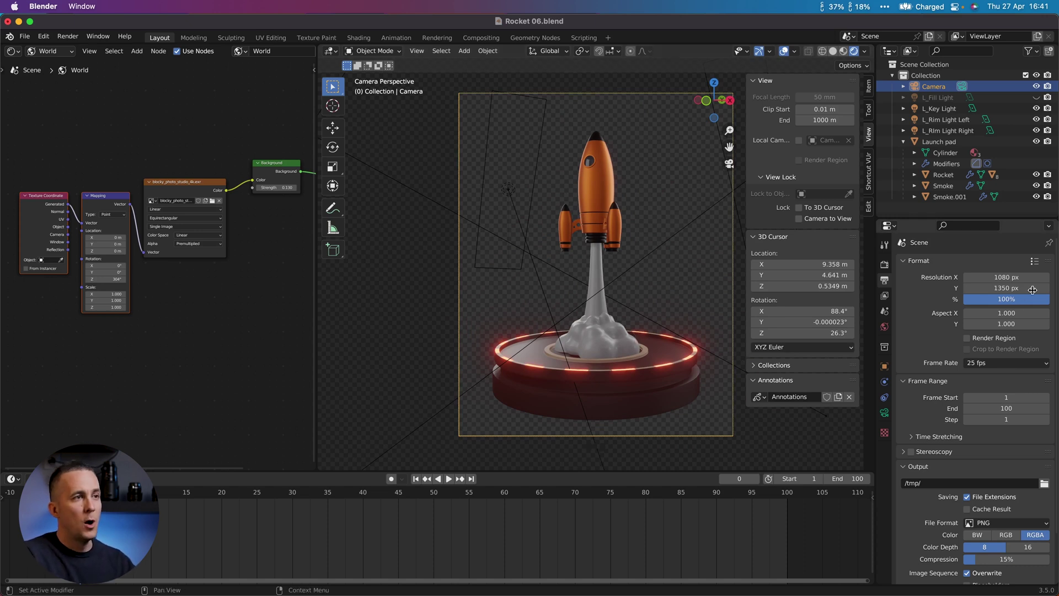
Set the render resolution to 1920 × 1080 px.
{"action": "left_click", "coordinate": [1012, 277]}
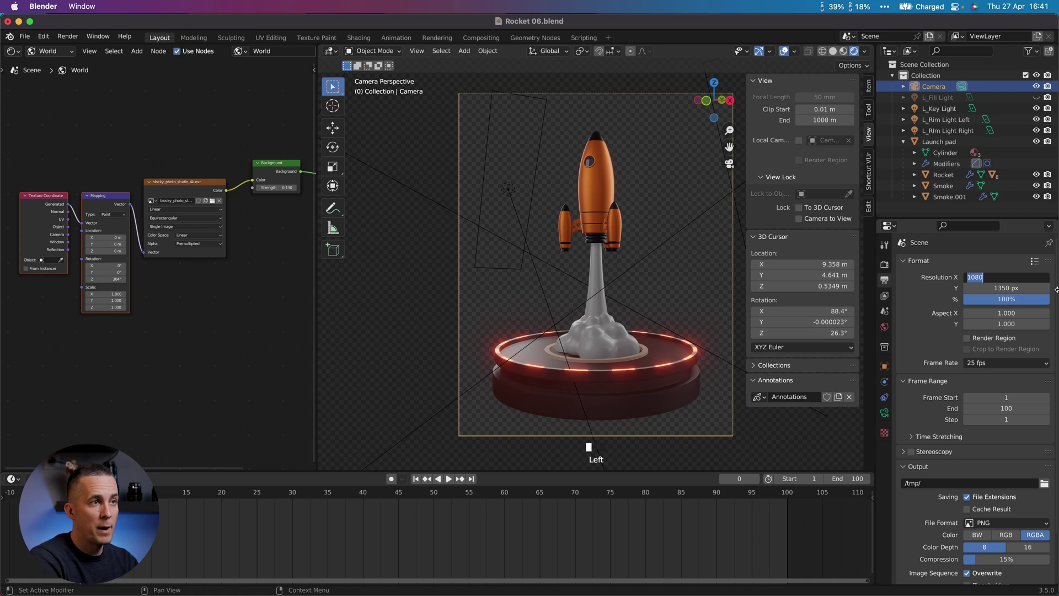
{"action": "type", "text": "1"}
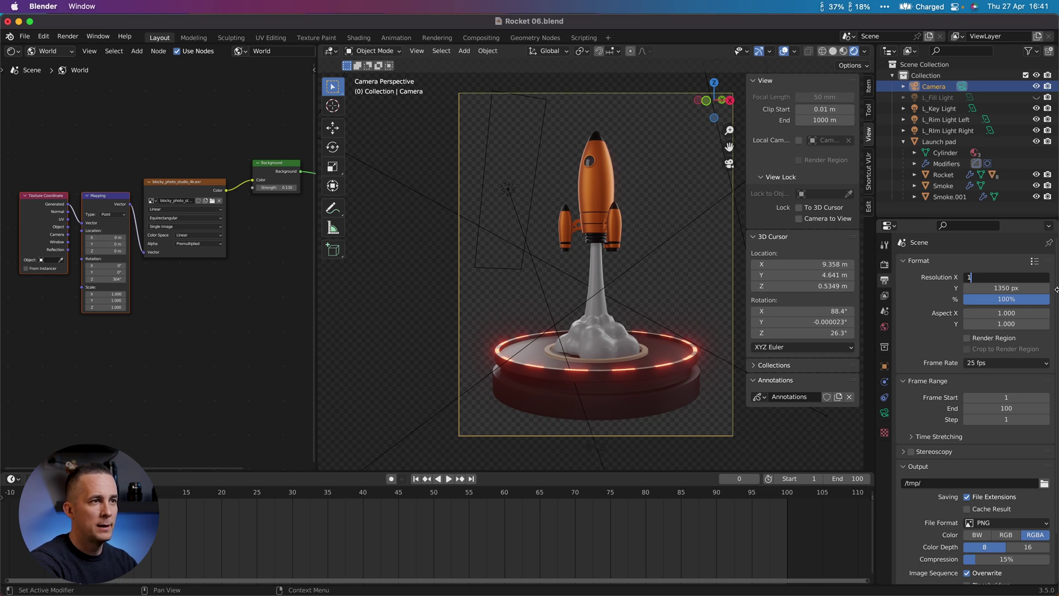
{"action": "type", "text": "920"}
{"action": "key", "text": "Tab"}
{"action": "type", "text": "1080"}
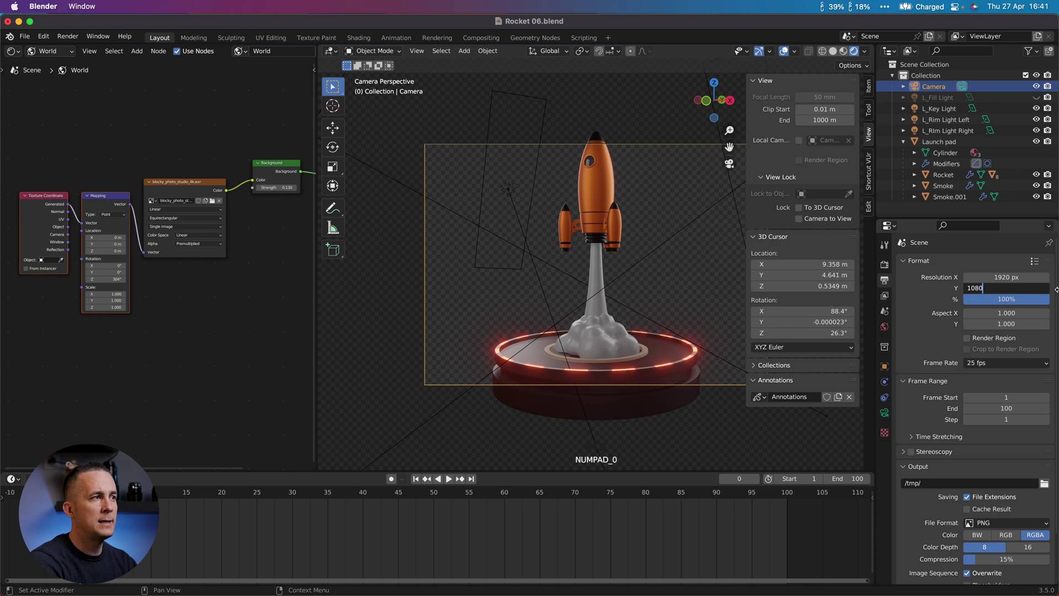
{"action": "key", "text": "Tab"}
{"action": "key", "text": "BackSpace"}
{"action": "type", "text": "n"}
{"action": "key", "text": "BackSpace"}
{"action": "key", "text": "Escape"}
Enable Camera to View and pull the camera back so the rocket appears smaller.
{"action": "key", "text": "n"}
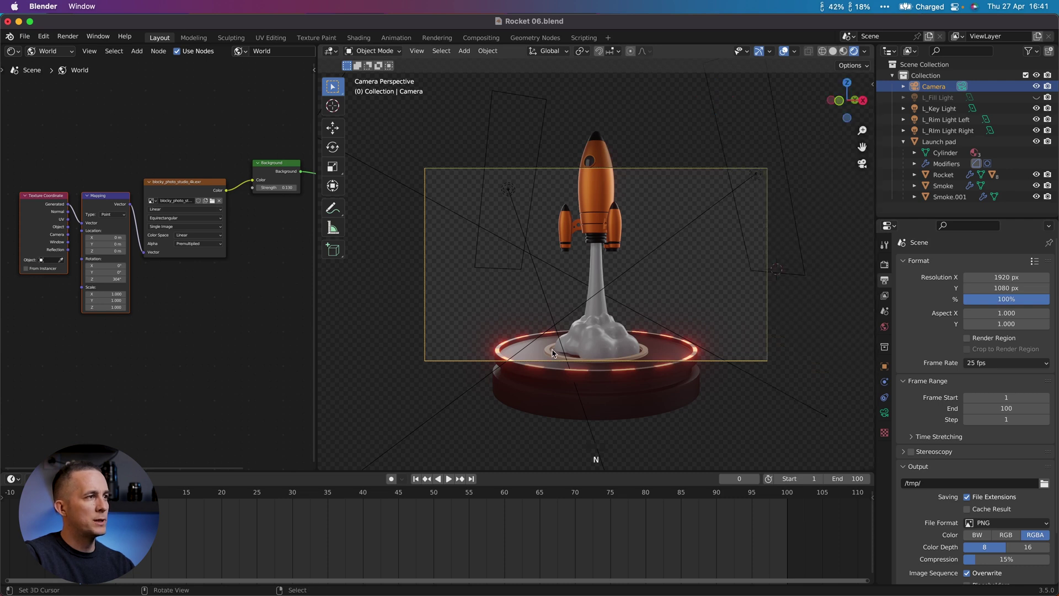
{"action": "key", "text": "n"}
{"action": "left_click", "coordinate": [799, 219]}
{"action": "key", "text": "n"}
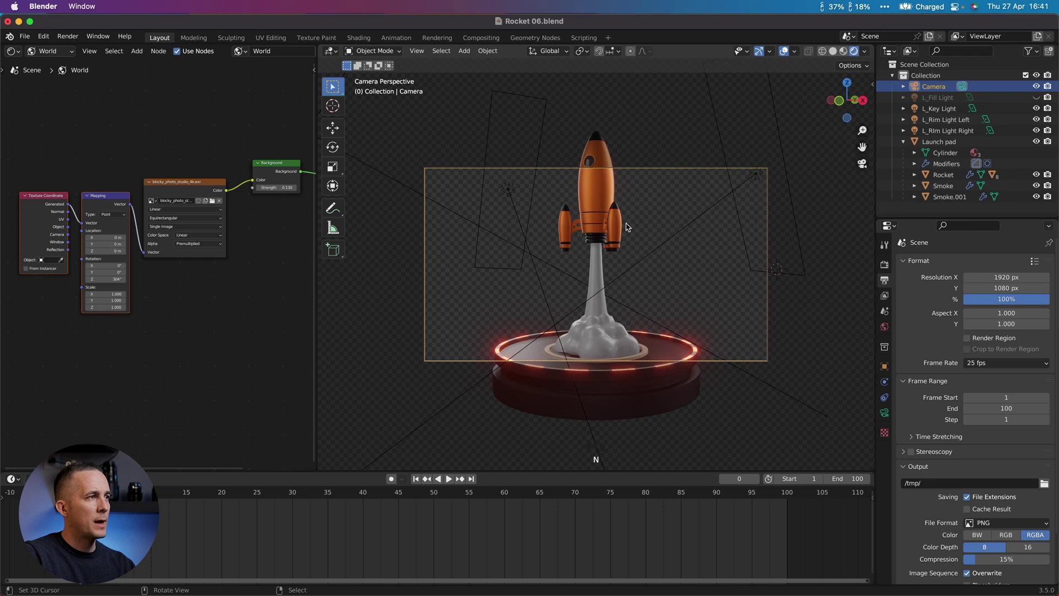
{"action": "middle_click_drag", "start_coordinate": [656, 225], "coordinate": [627, 311]}
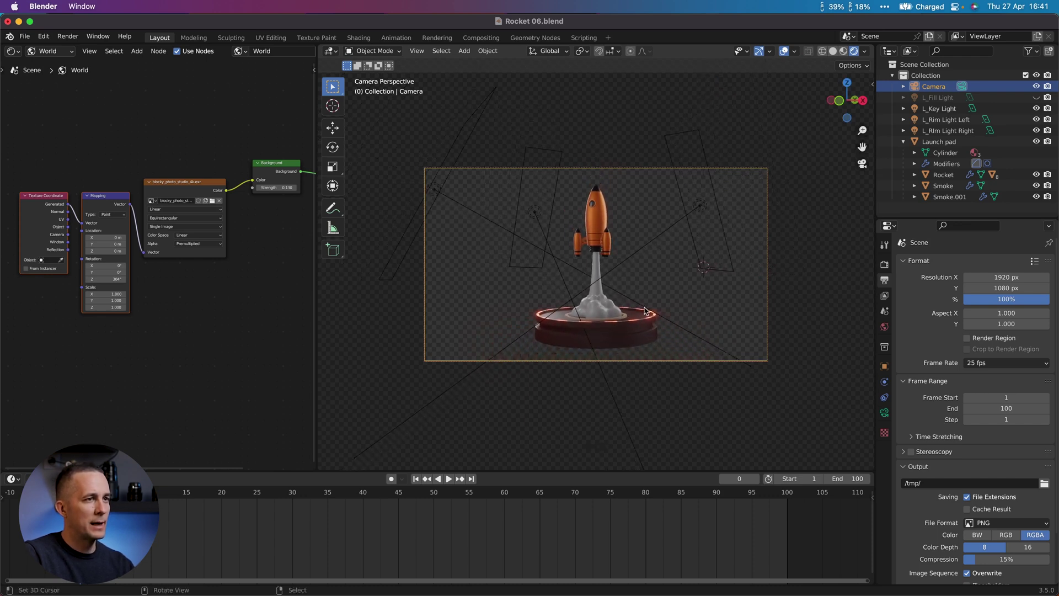
Show the camera's lens settings and test a longer focal length, undoing back to 50 mm.
{"action": "left_click", "coordinate": [961, 86]}
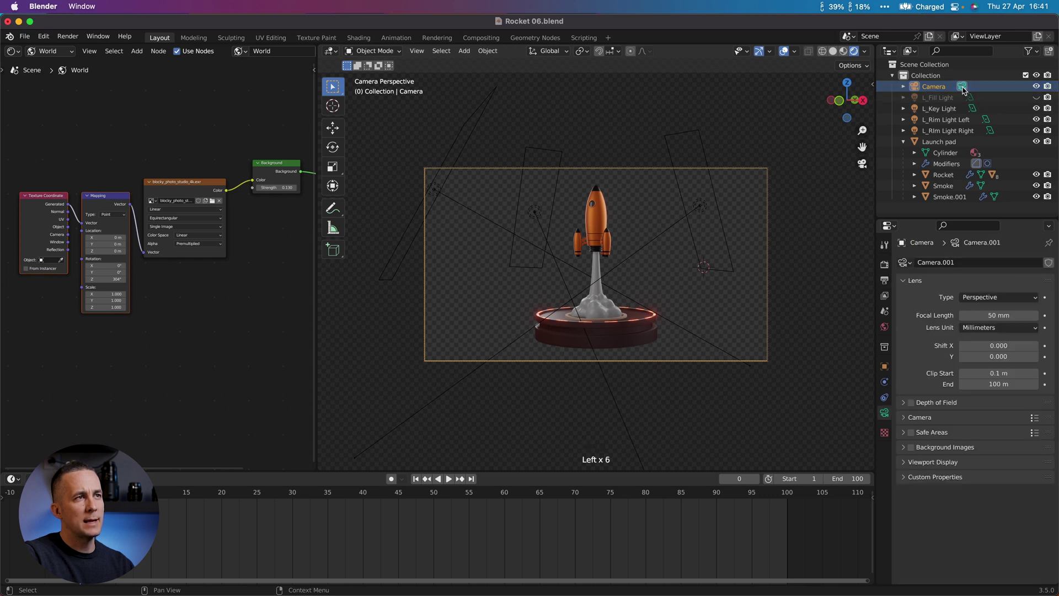
{"action": "left_click", "coordinate": [885, 413]}
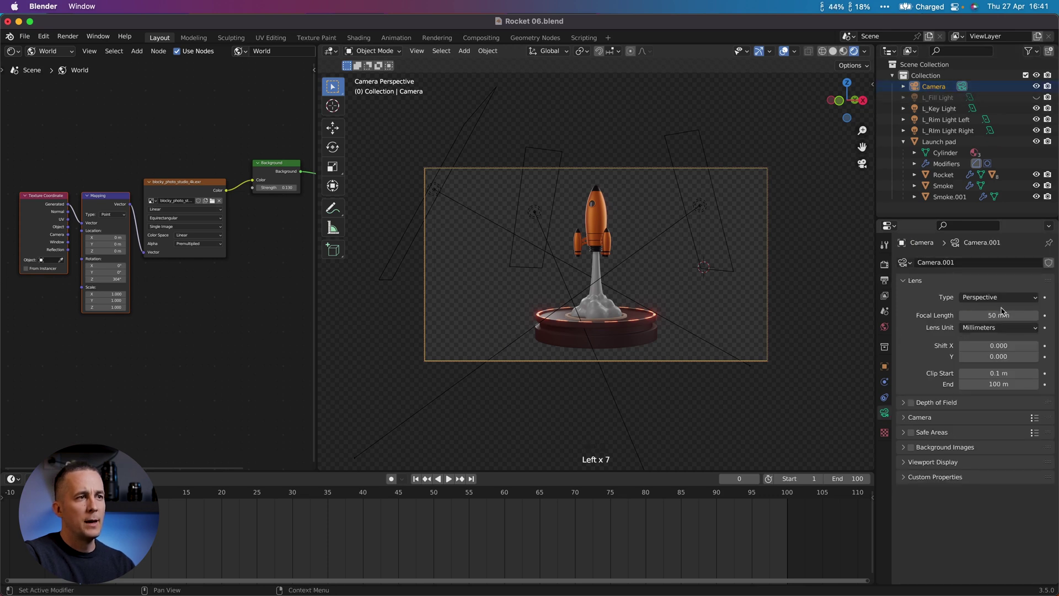
{"action": "left_click_drag", "start_coordinate": [999, 316], "coordinate": [963, 316]}
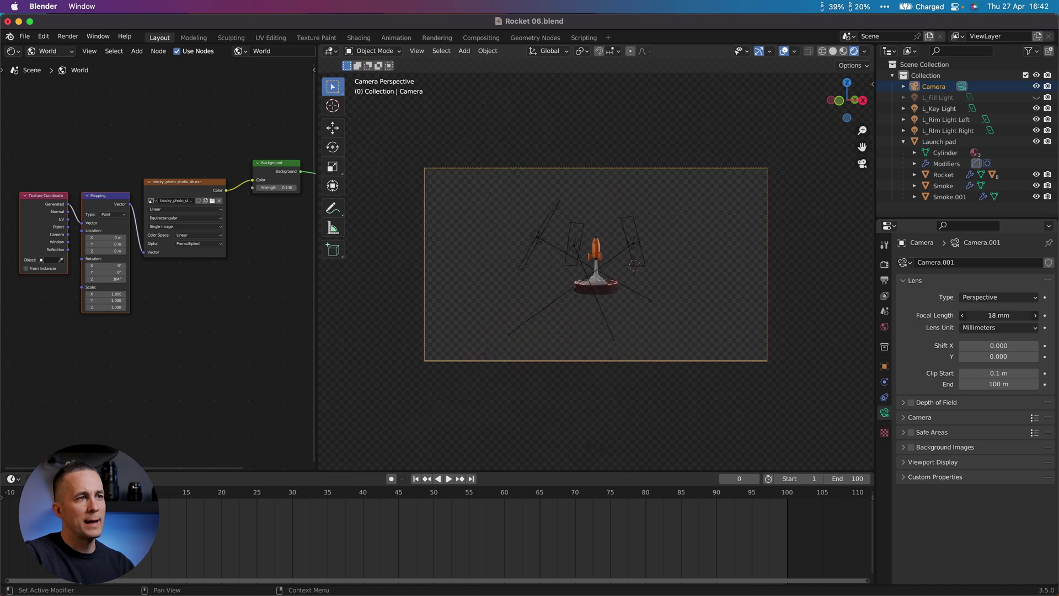
{"action": "key", "text": "super+z"}
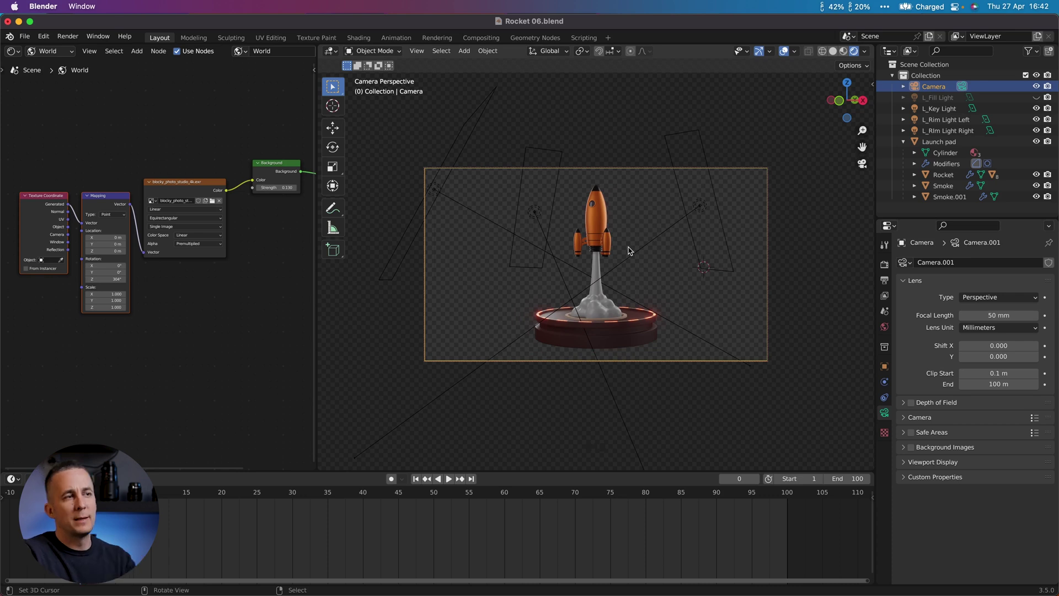
Set the resolution to 1080 × 1350 px and reframe the camera so the rocket fills more of the shot.
{"action": "left_click", "coordinate": [885, 280]}
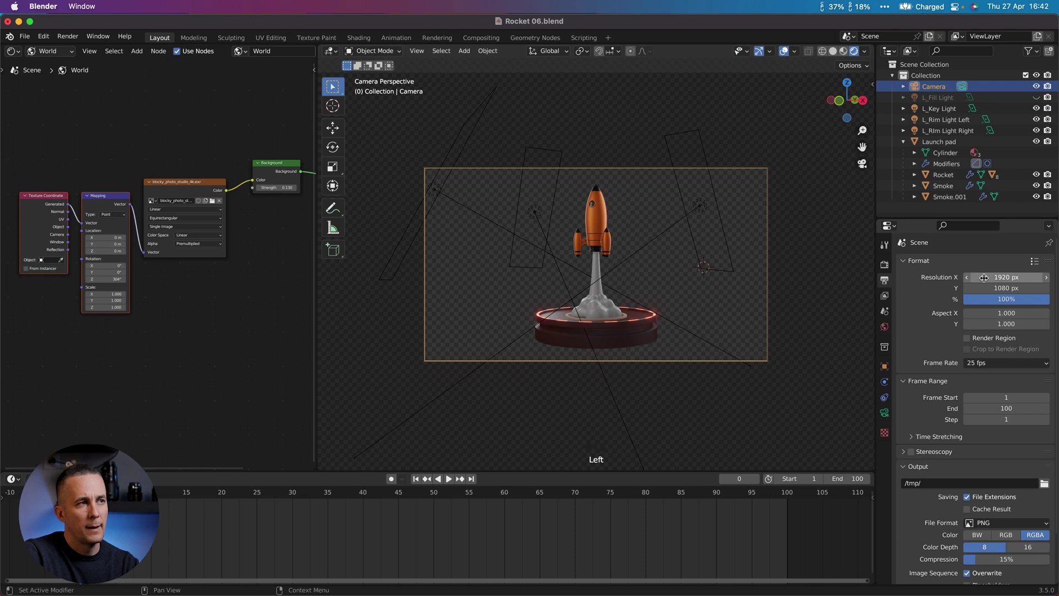
{"action": "left_click", "coordinate": [984, 277]}
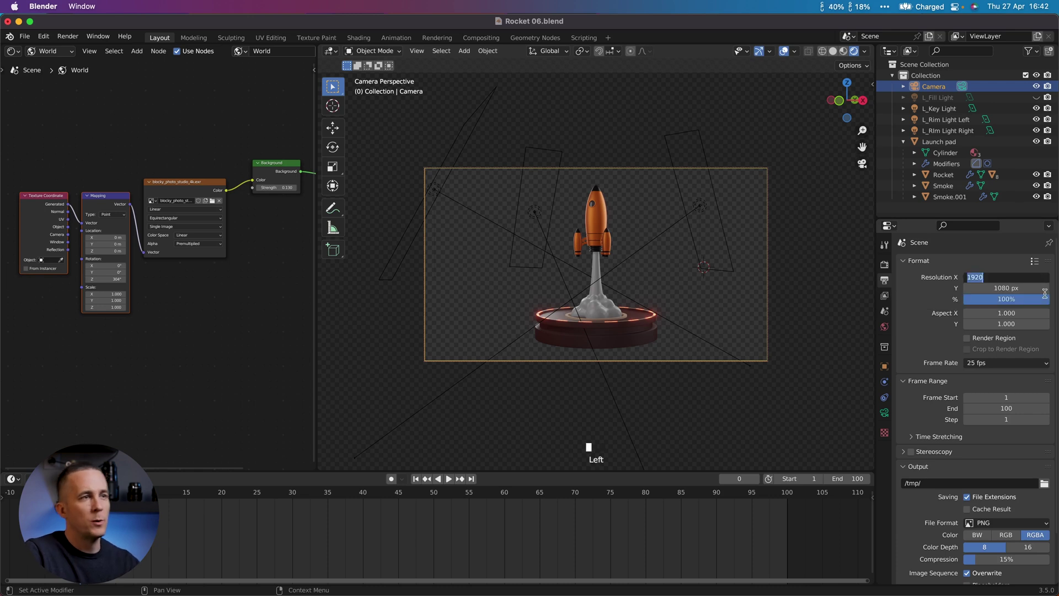
{"action": "type", "text": "1080"}
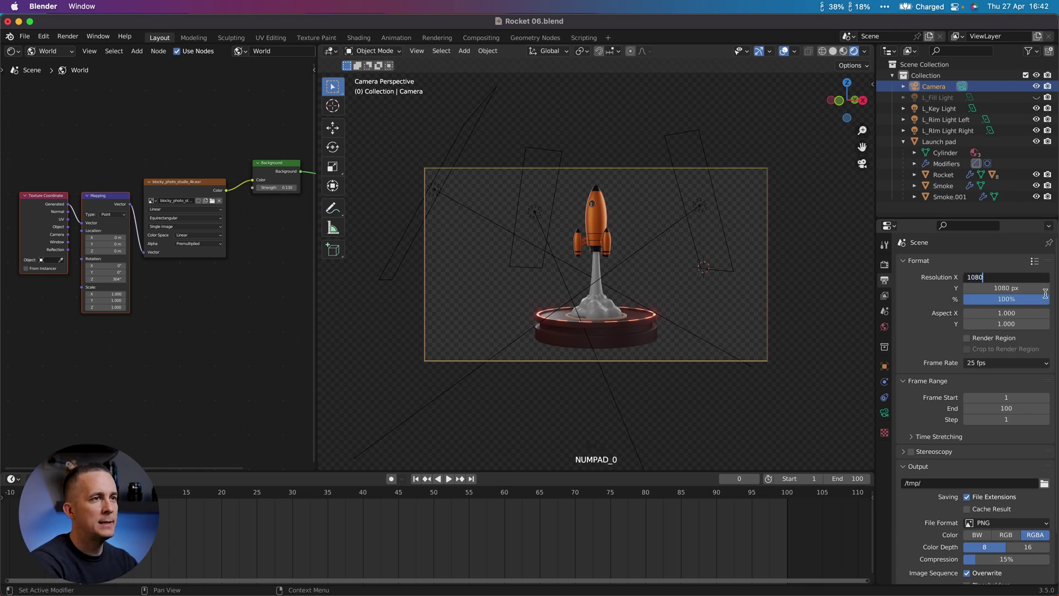
{"action": "key", "text": "Tab"}
{"action": "type", "text": "1350"}
{"action": "key", "text": "Return"}
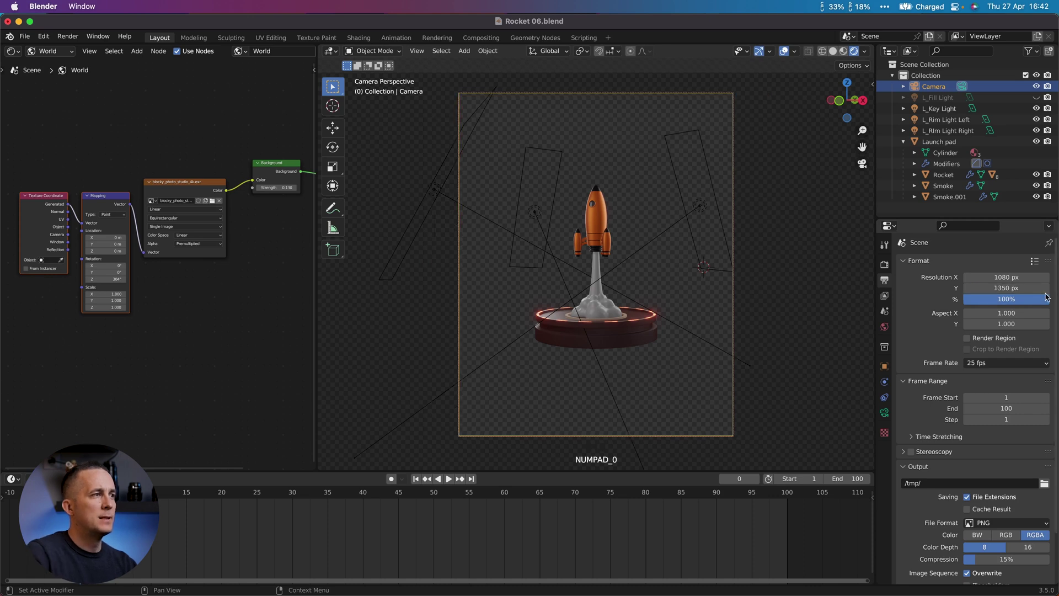
{"action": "middle_click_drag", "start_coordinate": [611, 248], "coordinate": [612, 230]}
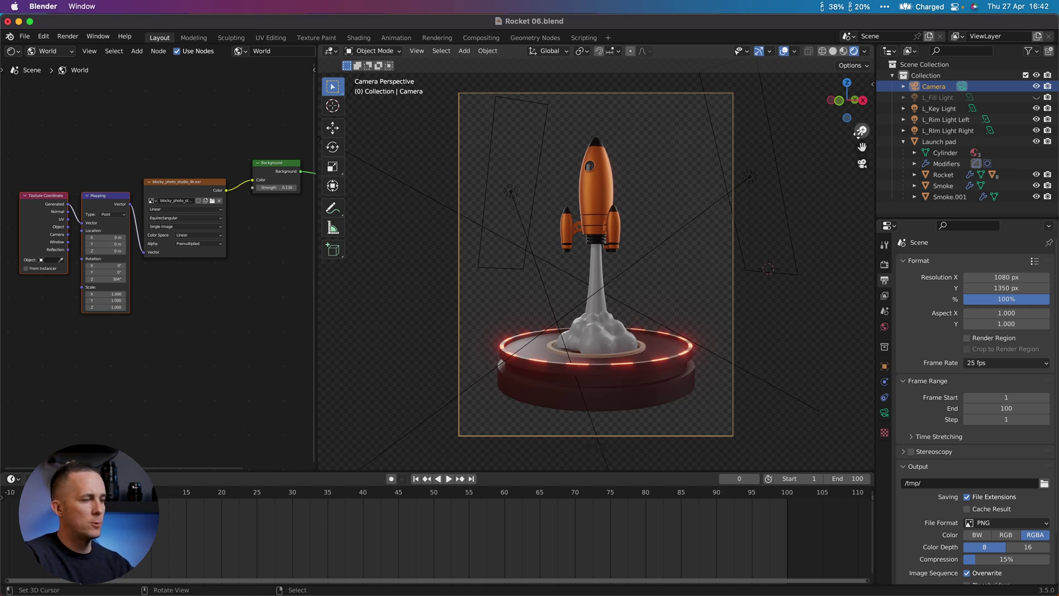
Turn off Camera to View, orbit away and back to the camera view, then select the launch pad.
{"action": "key", "text": "m"}
{"action": "key", "text": "n"}
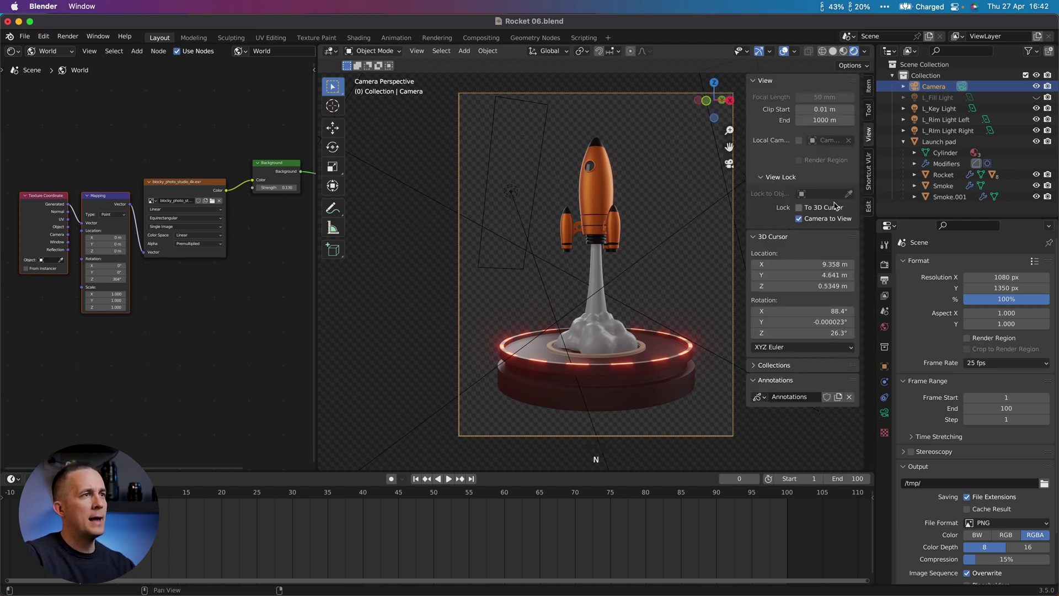
{"action": "left_click", "coordinate": [800, 219]}
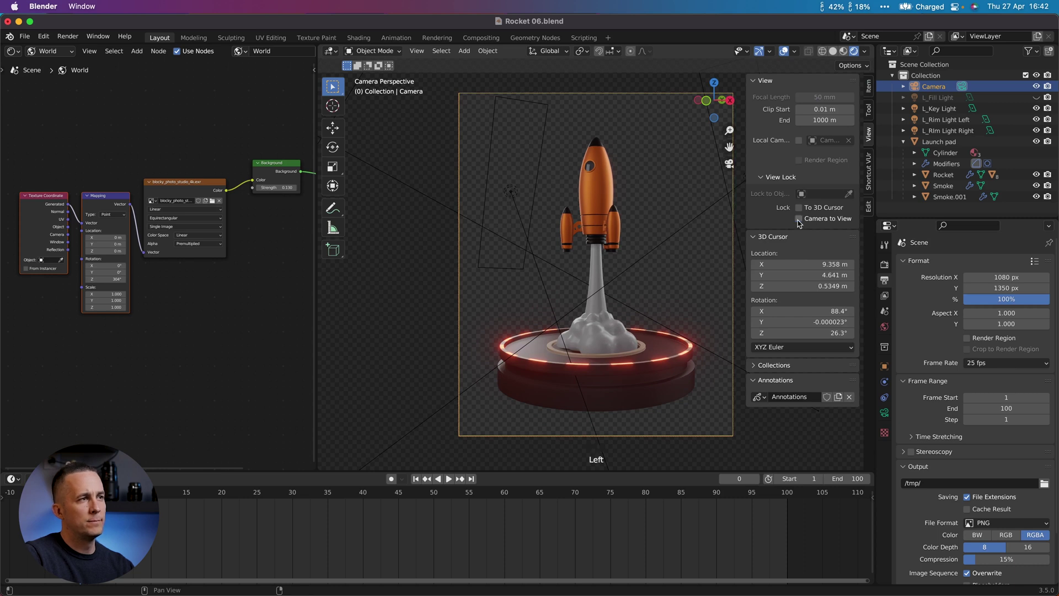
{"action": "key", "text": "n"}
{"action": "middle_click_drag", "start_coordinate": [612, 273], "coordinate": [800, 270]}
{"action": "key", "text": "KP_0"}
{"action": "key", "text": "KP_0"}
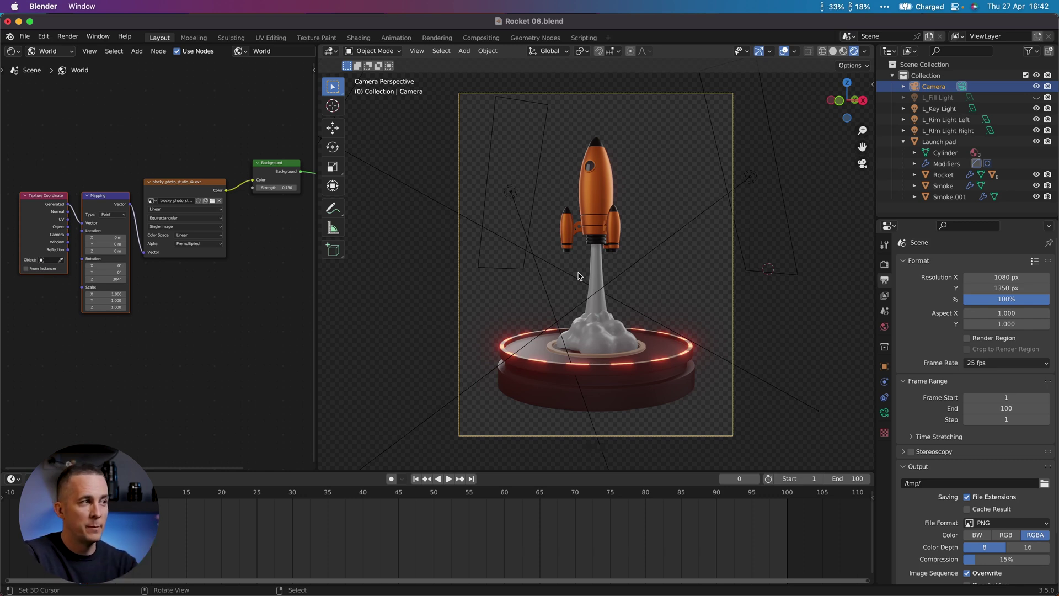
{"action": "left_click", "coordinate": [600, 374]}
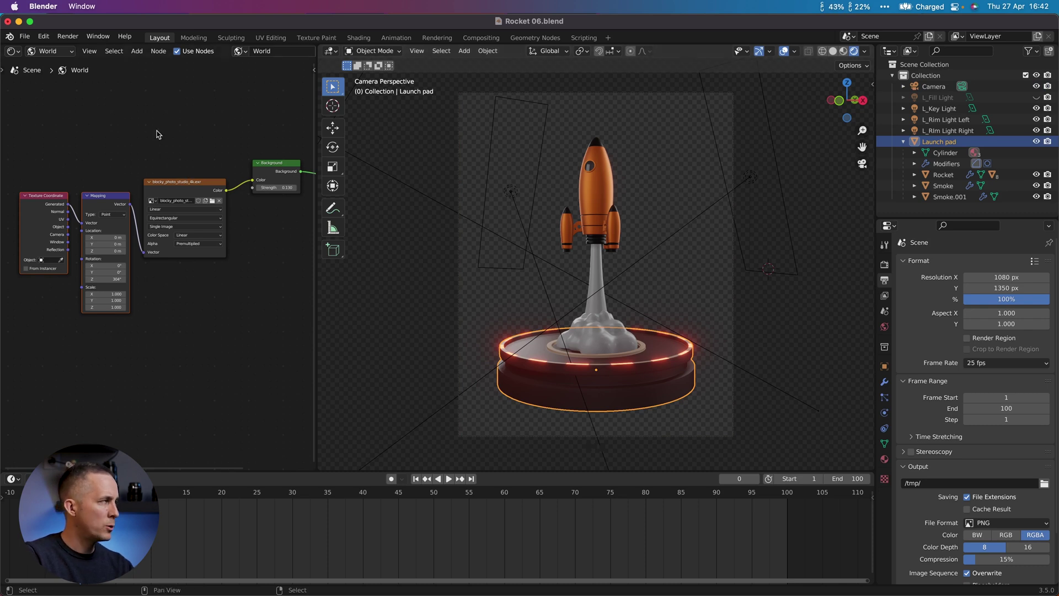
Change the left editor to a Top Ortho 3D Viewport, trying then cancelling a rim light rotation.
{"action": "left_click", "coordinate": [14, 51]}
{"action": "left_click", "coordinate": [37, 83]}
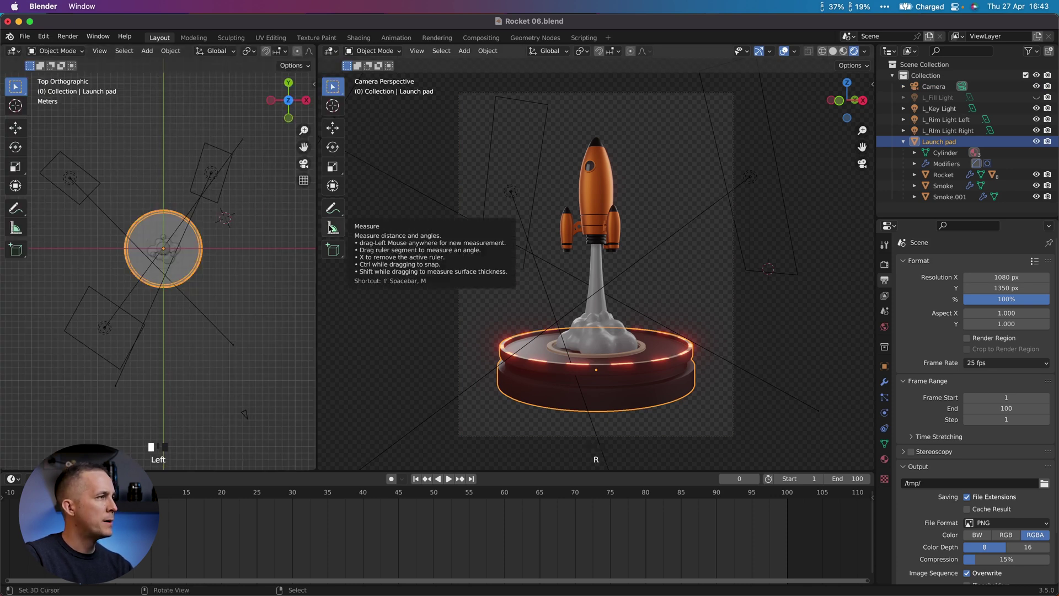
{"action": "right_click", "coordinate": [221, 107]}
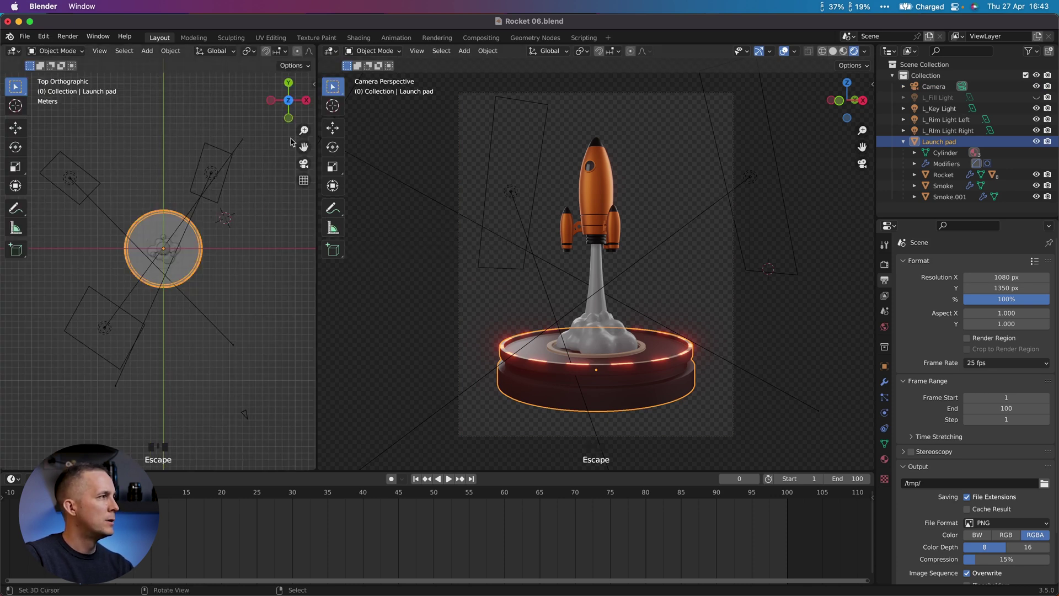
{"action": "right_click", "coordinate": [184, 238]}
{"action": "key", "text": "r"}
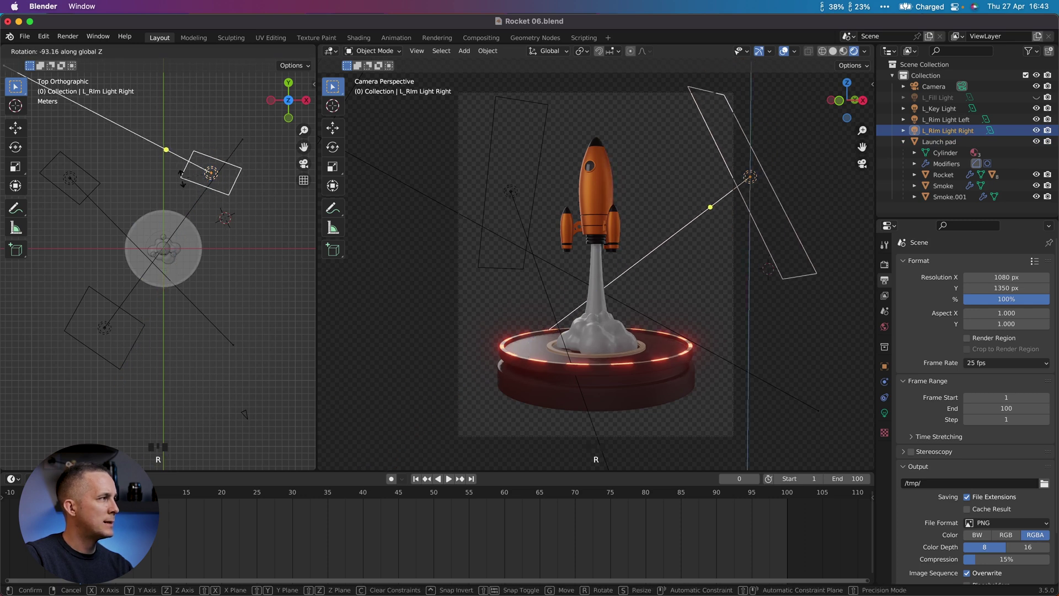
{"action": "right_click", "coordinate": [182, 178]}
Rotate the launch pad and the Smoke.001 column about the vertical axis, then reselect the launch pad.
{"action": "right_click", "coordinate": [190, 258]}
{"action": "key", "text": "r"}
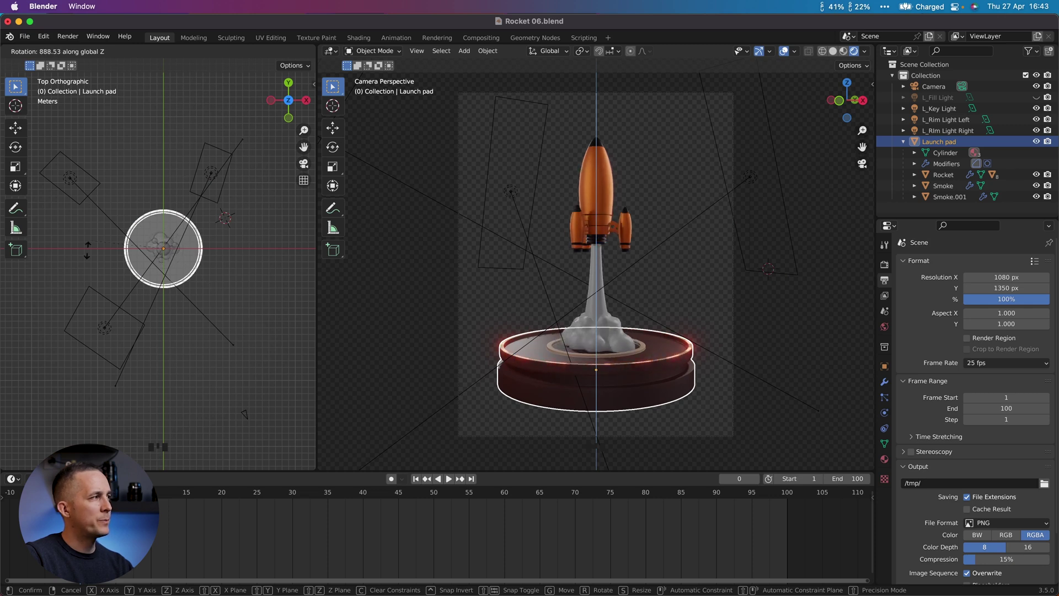
{"action": "left_click", "coordinate": [243, 273]}
{"action": "right_click", "coordinate": [589, 378]}
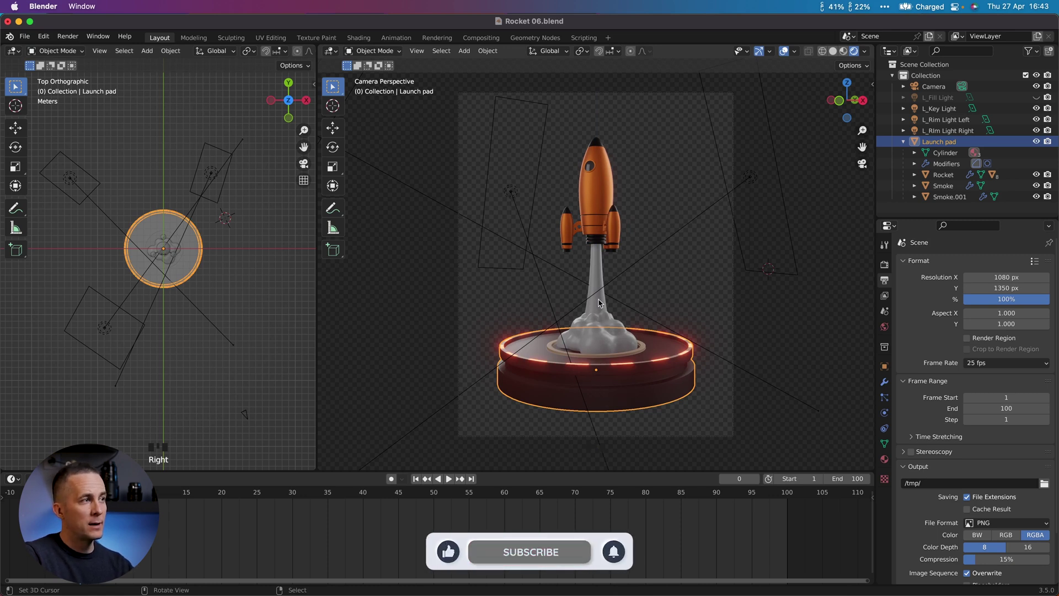
{"action": "right_click", "coordinate": [620, 307]}
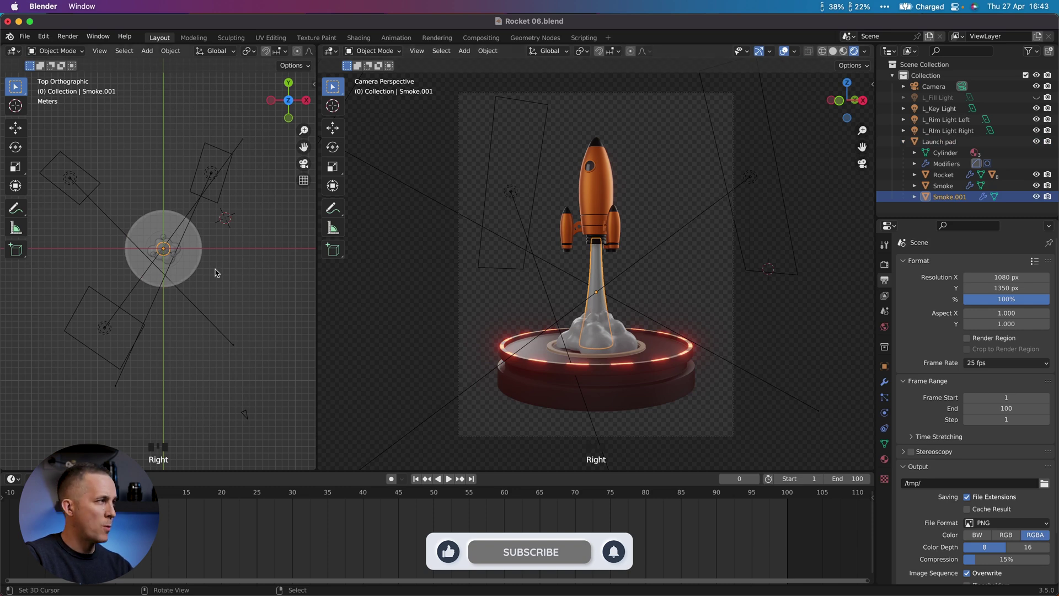
{"action": "key", "text": "r"}
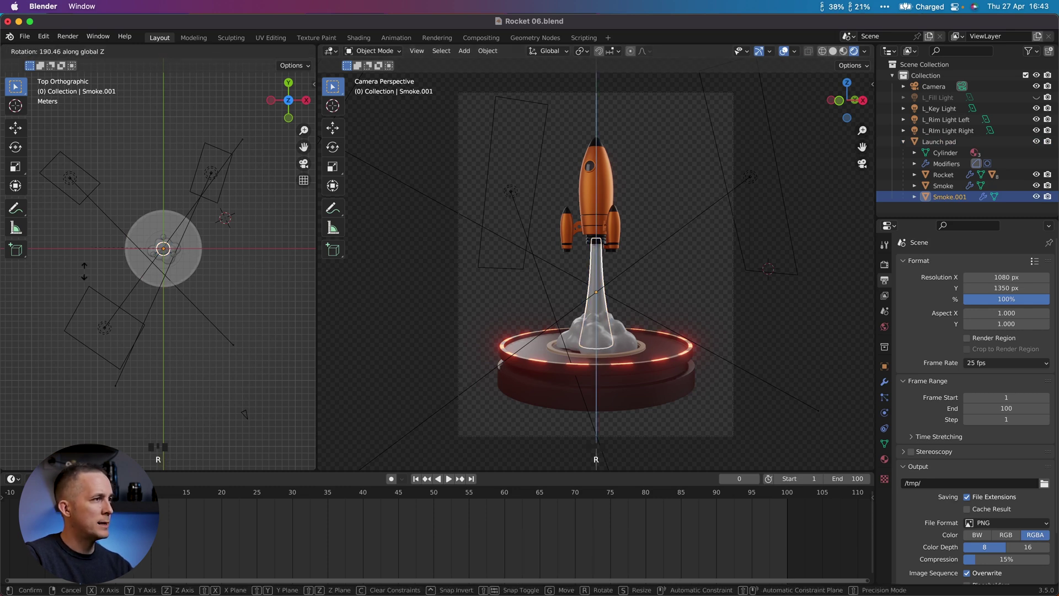
{"action": "left_click", "coordinate": [65, 342]}
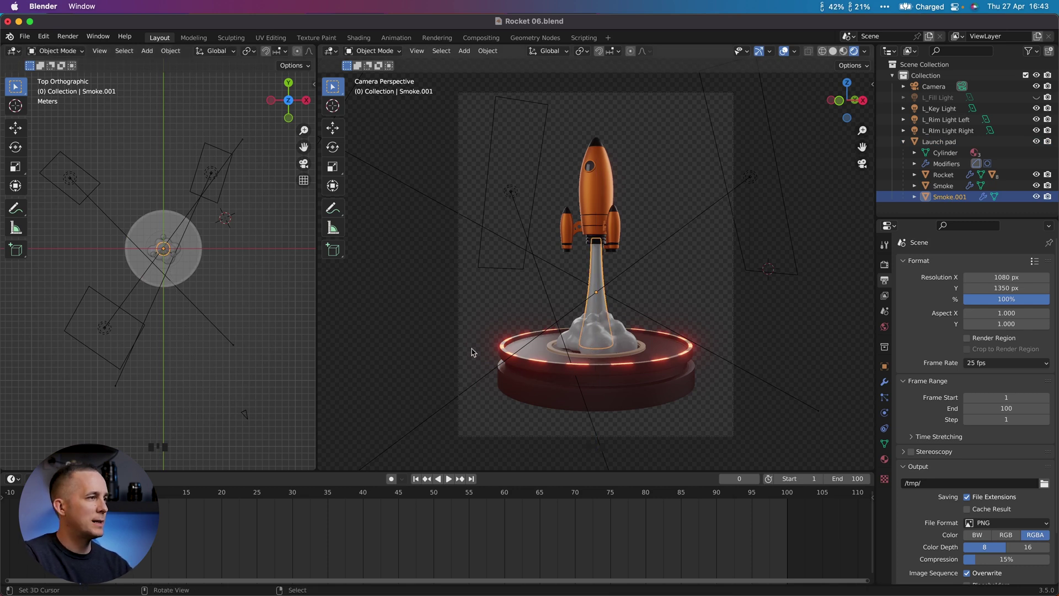
{"action": "right_click", "coordinate": [595, 375]}
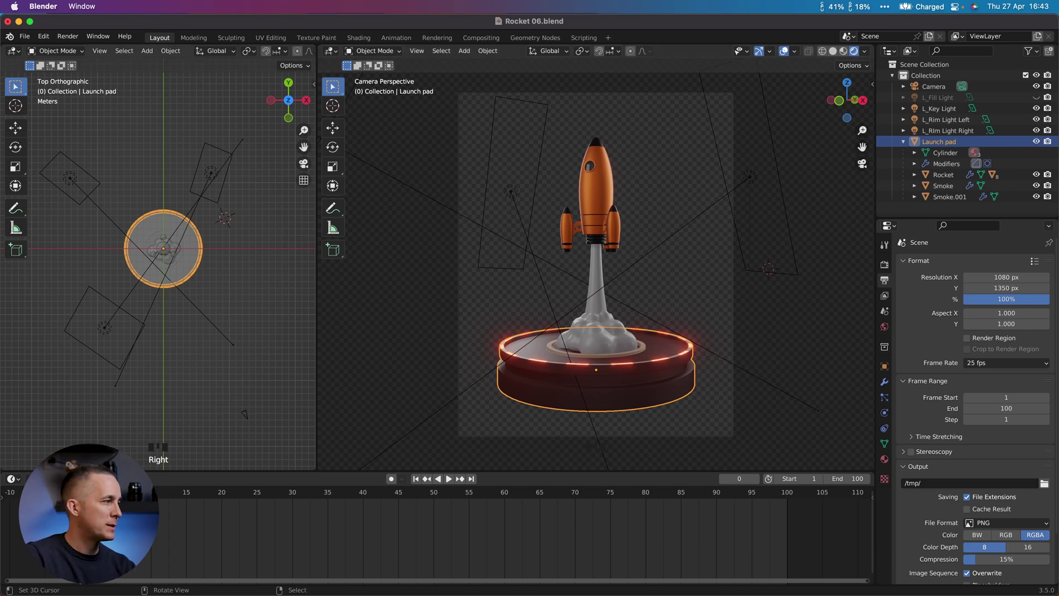
Insert a rotation keyframe on the launch pad at frame 0.
{"action": "left_click", "coordinate": [489, 360]}
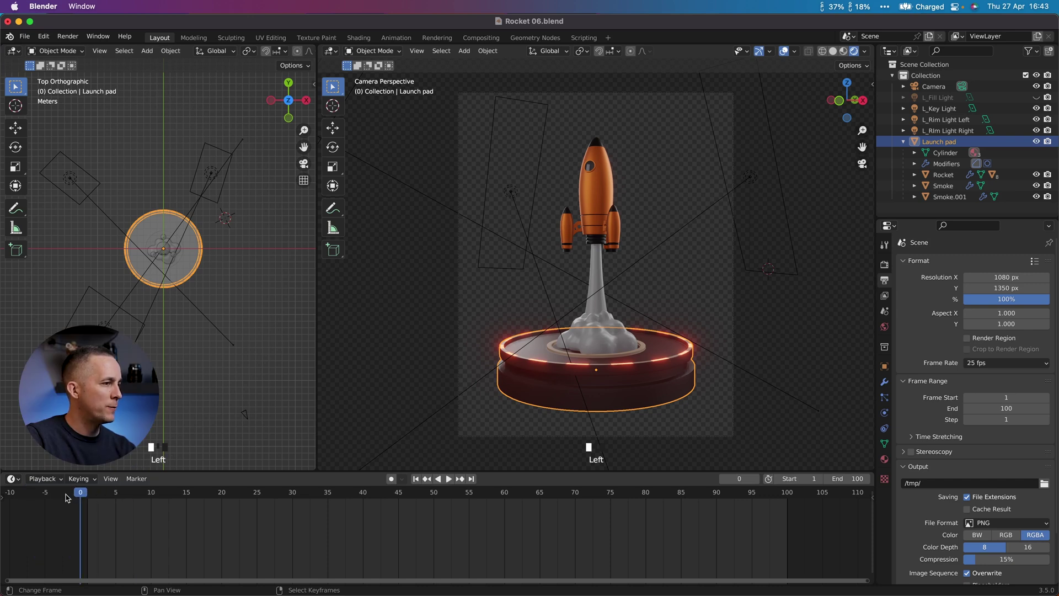
{"action": "key", "text": "i"}
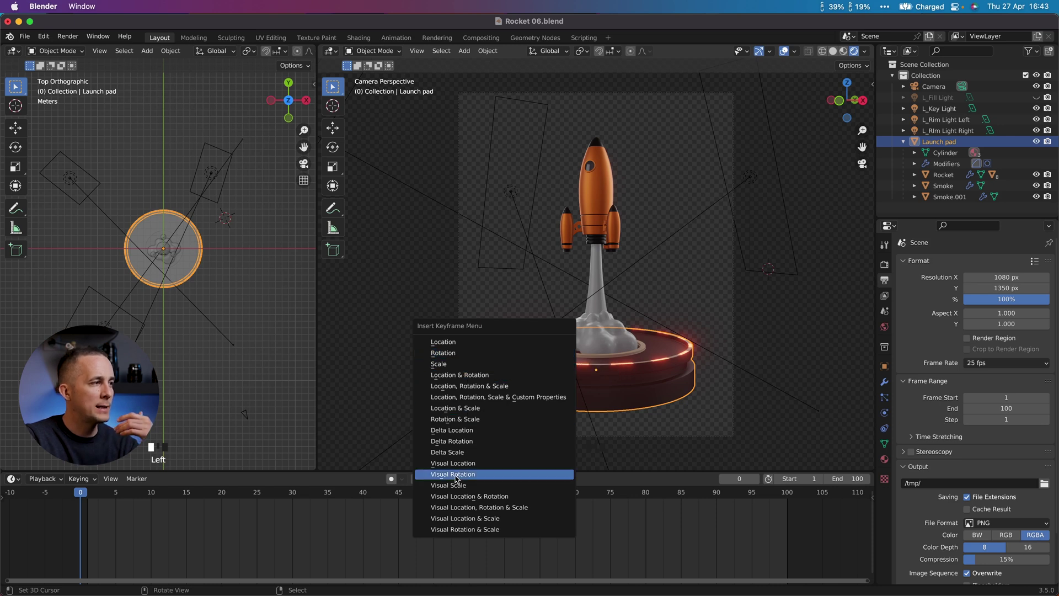
{"action": "left_click", "coordinate": [453, 355]}
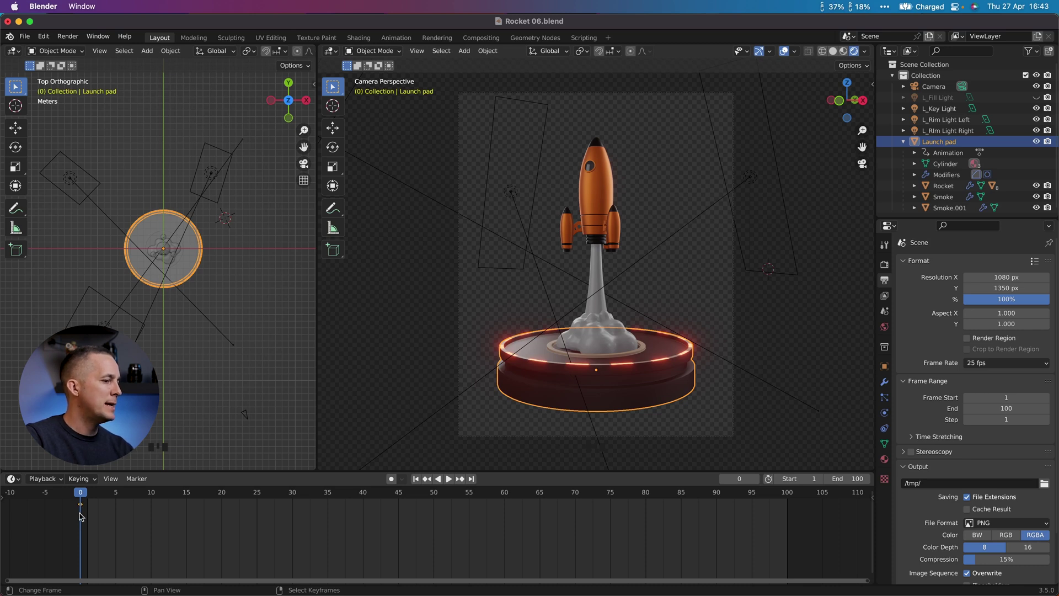
At frame 50, spin the launch pad around Z, keyframe its rotation, and play from frame 0.
{"action": "left_click_drag", "start_coordinate": [80, 493], "coordinate": [435, 514]}
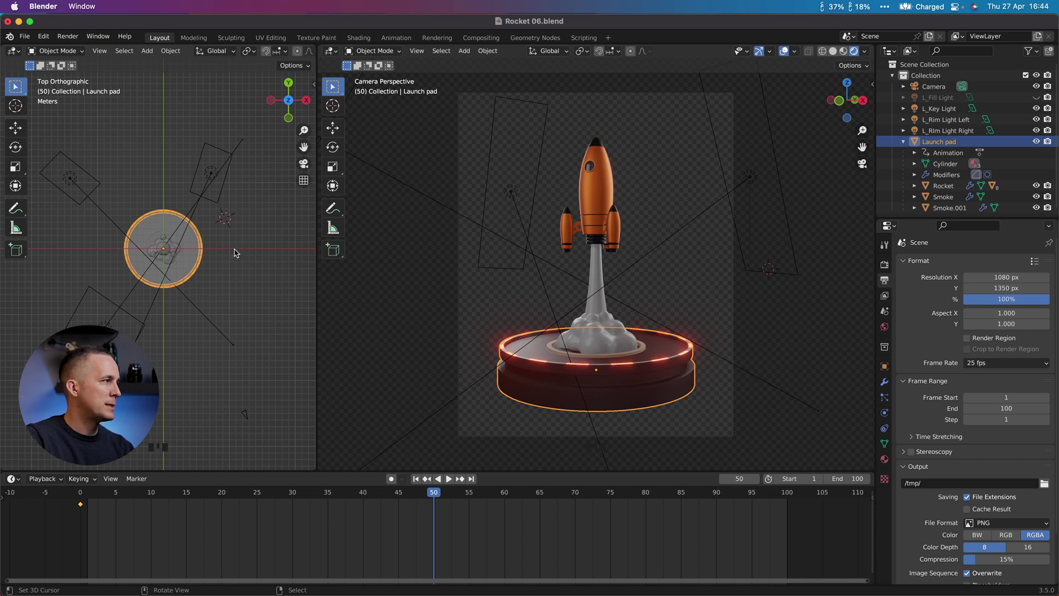
{"action": "key", "text": "r"}
{"action": "key", "text": "z"}
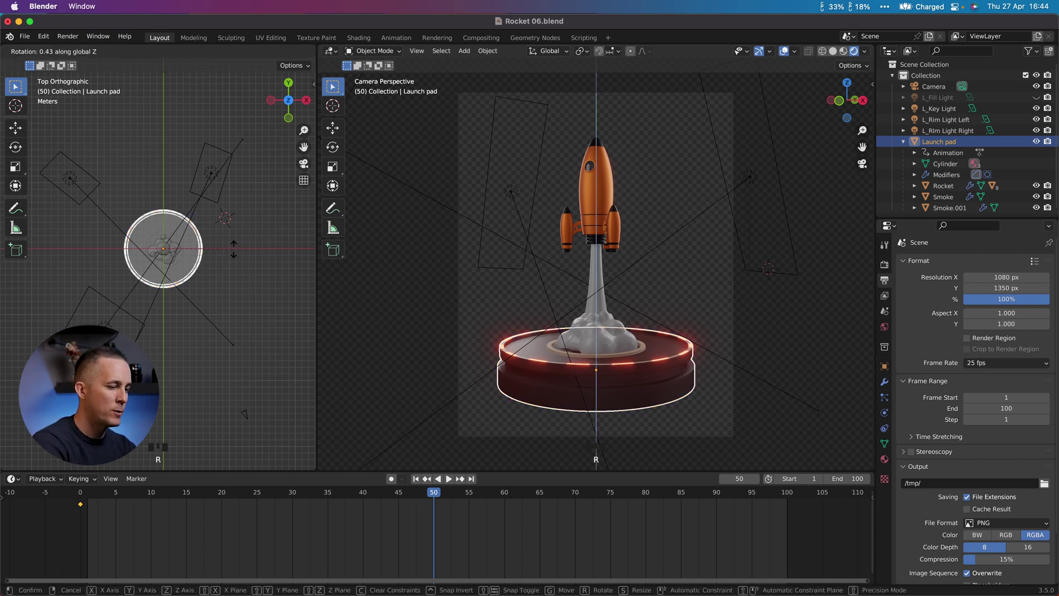
{"action": "left_click", "coordinate": [235, 253]}
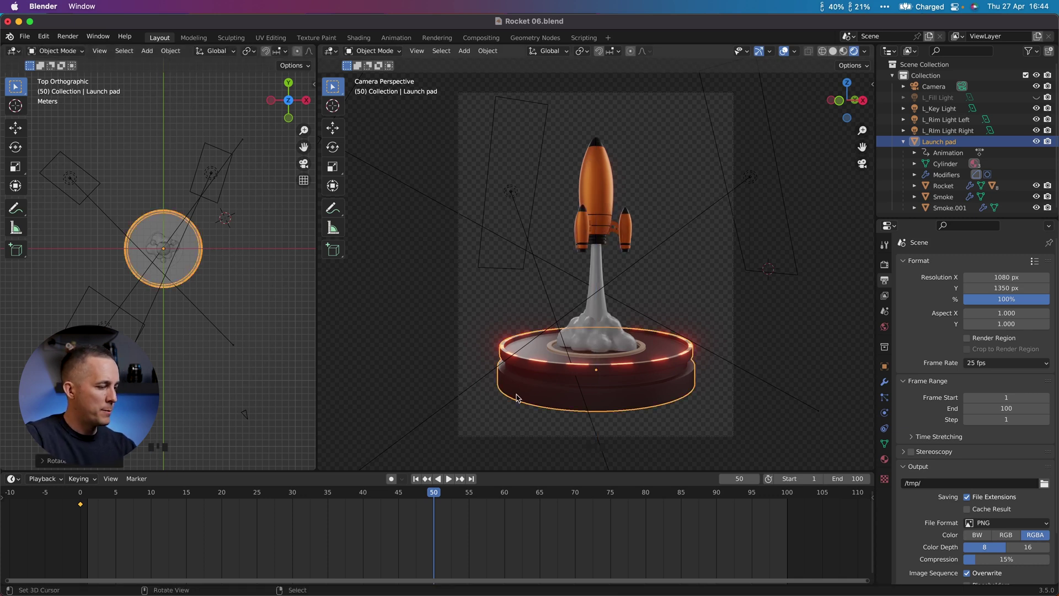
{"action": "key", "text": "i"}
{"action": "left_click", "coordinate": [508, 376]}
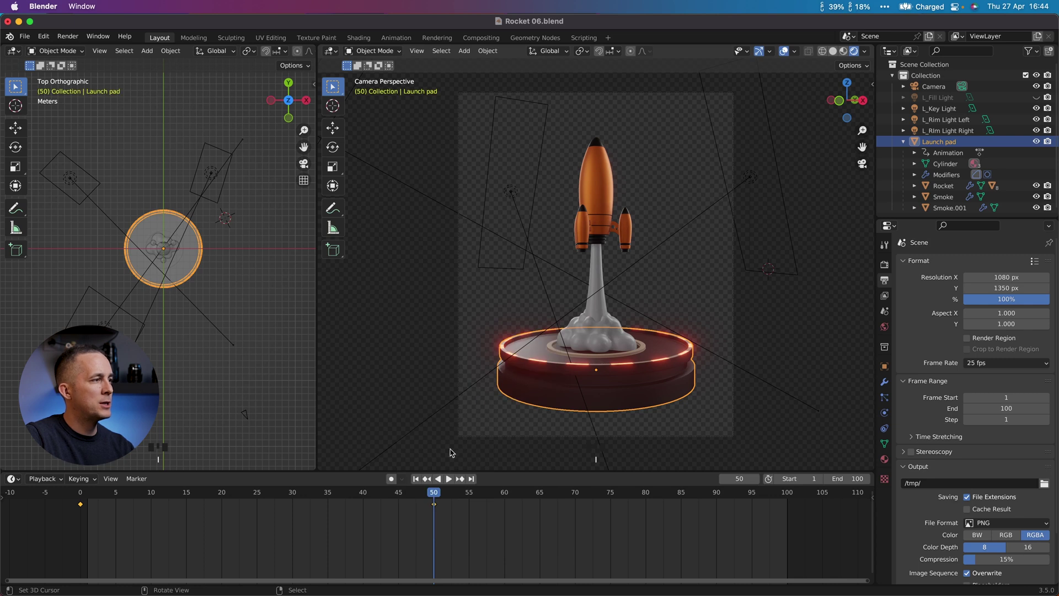
{"action": "left_click_drag", "start_coordinate": [434, 494], "coordinate": [80, 493]}
{"action": "left_click", "coordinate": [80, 504]}
{"action": "key", "text": "space"}
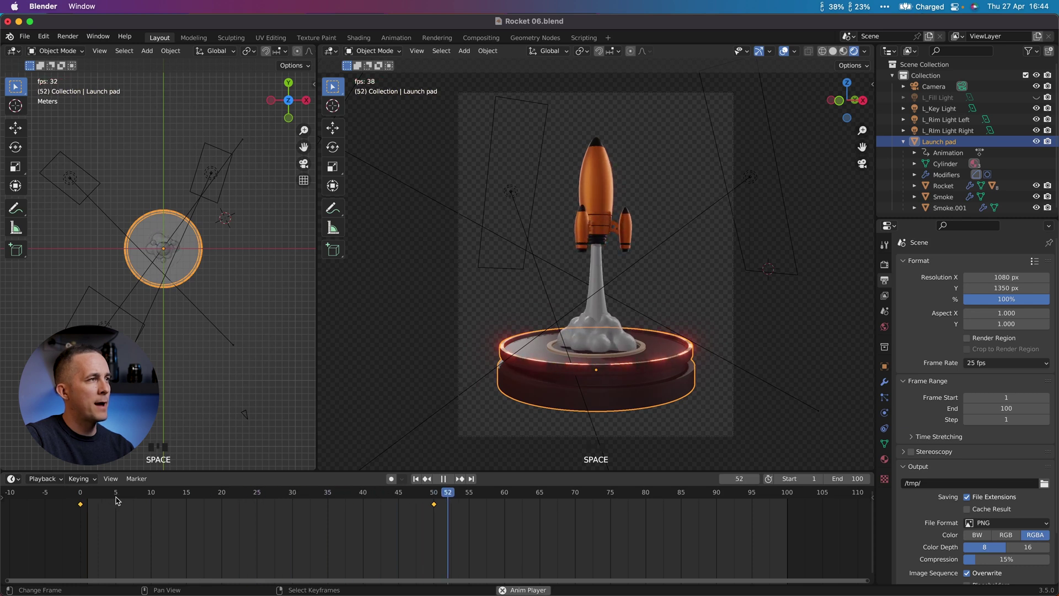
Replay the launch pad spin from the start to review it.
{"action": "key", "text": "space"}
{"action": "left_click_drag", "start_coordinate": [486, 497], "coordinate": [83, 494]}
{"action": "key", "text": "space"}
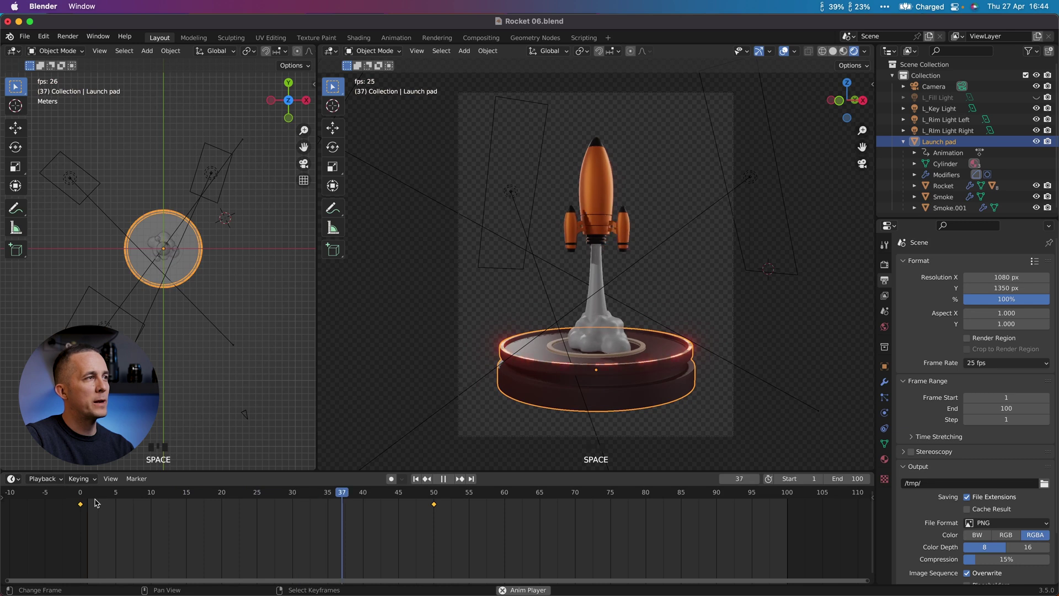
{"action": "key", "text": "space"}
At frame 100, rotate the launch pad further and insert a Rotation keyframe.
{"action": "left_click_drag", "start_coordinate": [428, 499], "coordinate": [788, 508]}
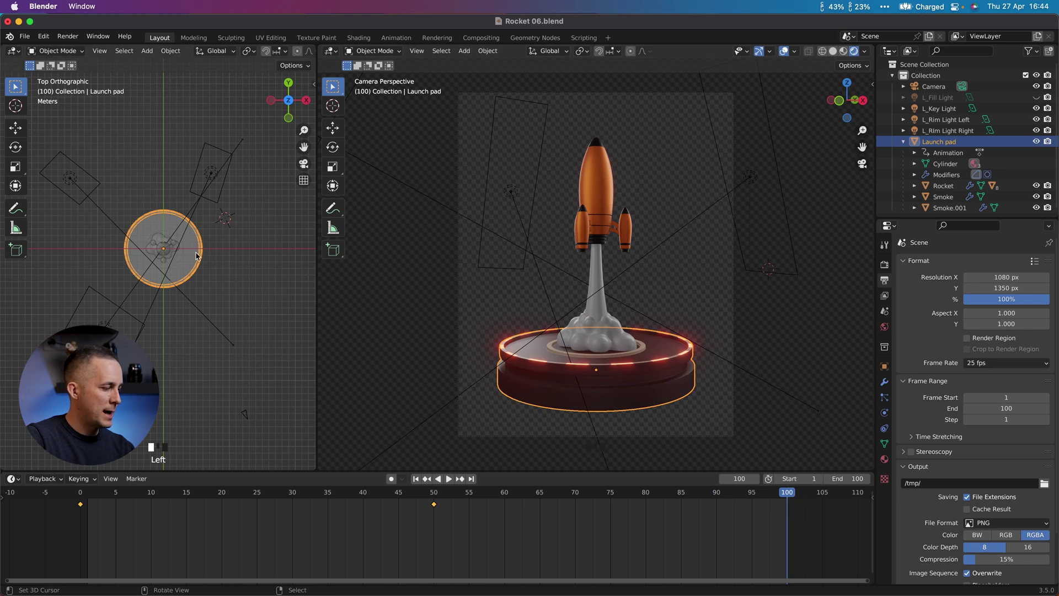
{"action": "key", "text": "r"}
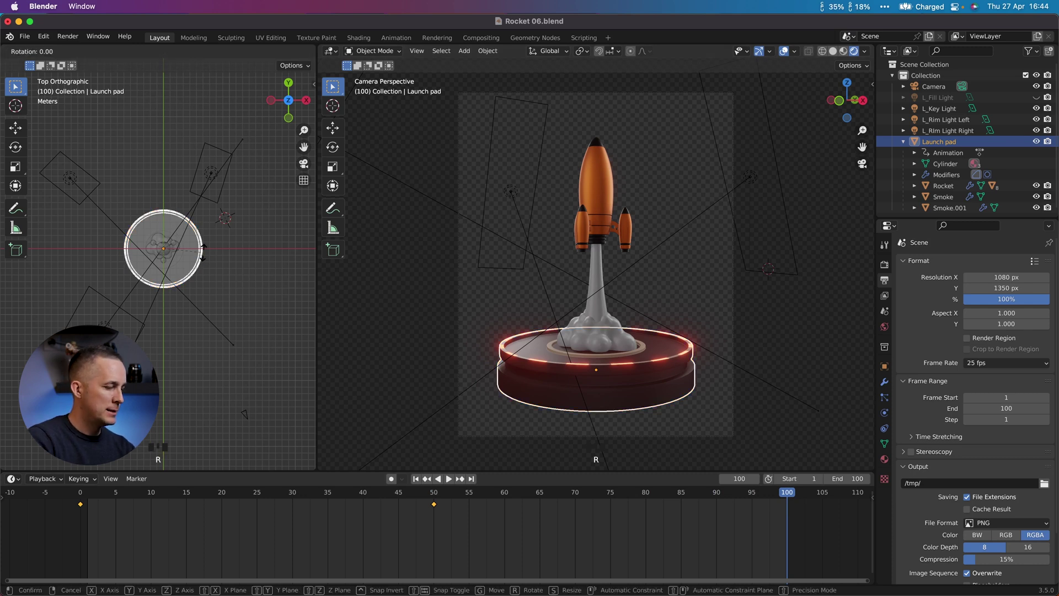
{"action": "left_click", "coordinate": [204, 255]}
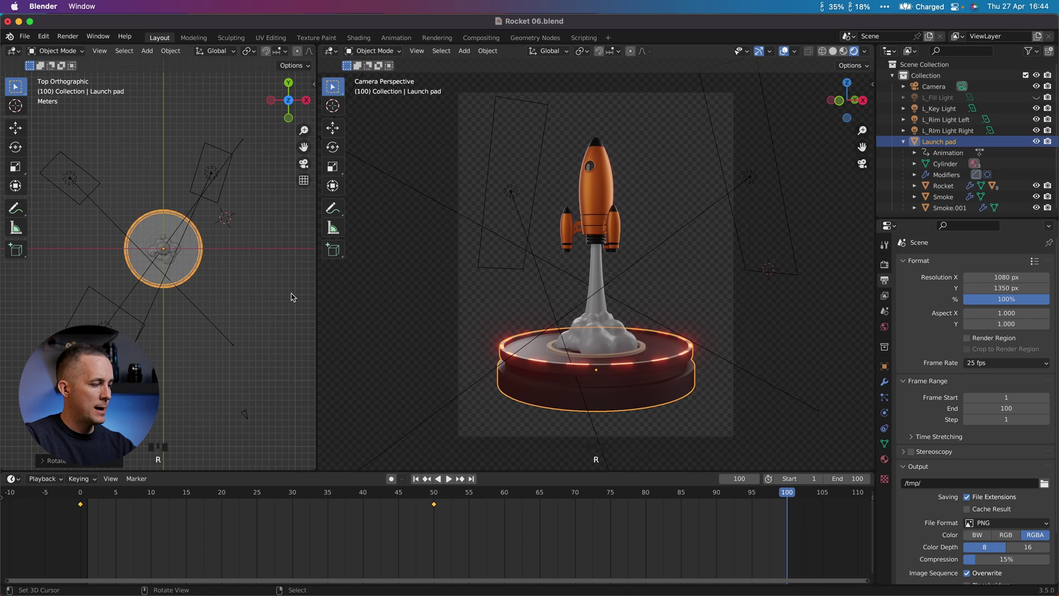
{"action": "key", "text": "i"}
{"action": "left_click", "coordinate": [530, 208]}
Play the animation from the start and scrub near frame 100 to check the continued spin.
{"action": "left_click_drag", "start_coordinate": [787, 494], "coordinate": [83, 495]}
{"action": "key", "text": "space"}
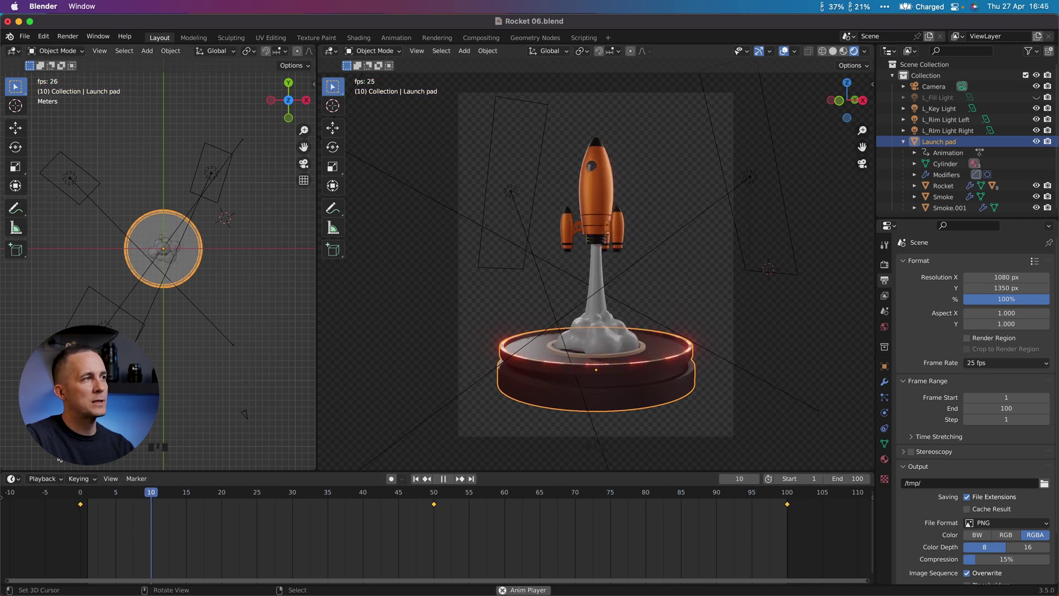
{"action": "key", "text": "space"}
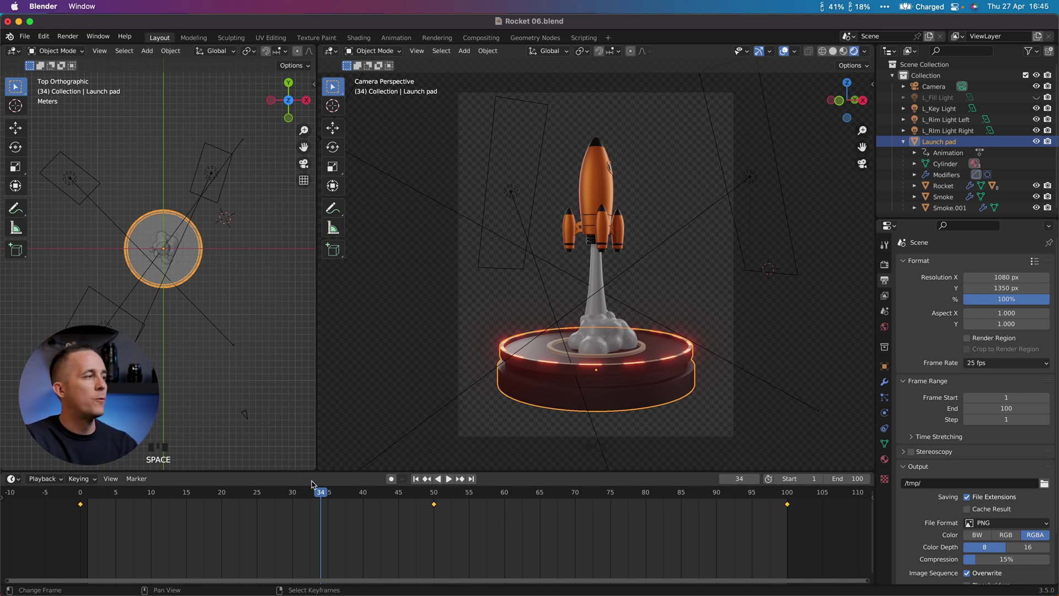
{"action": "key", "text": "space"}
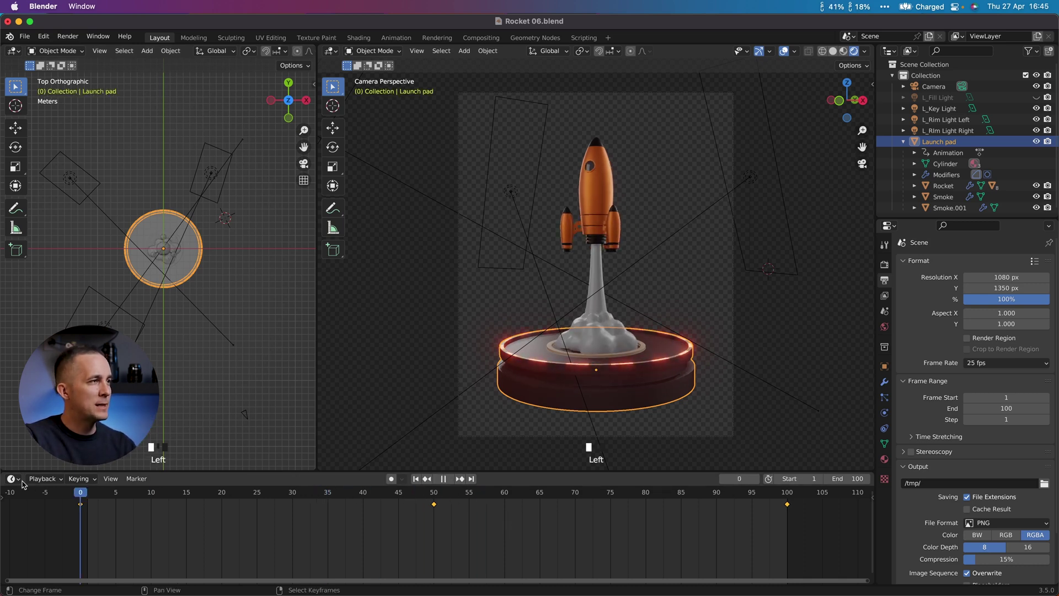
{"action": "left_click_drag", "start_coordinate": [419, 517], "coordinate": [789, 517]}
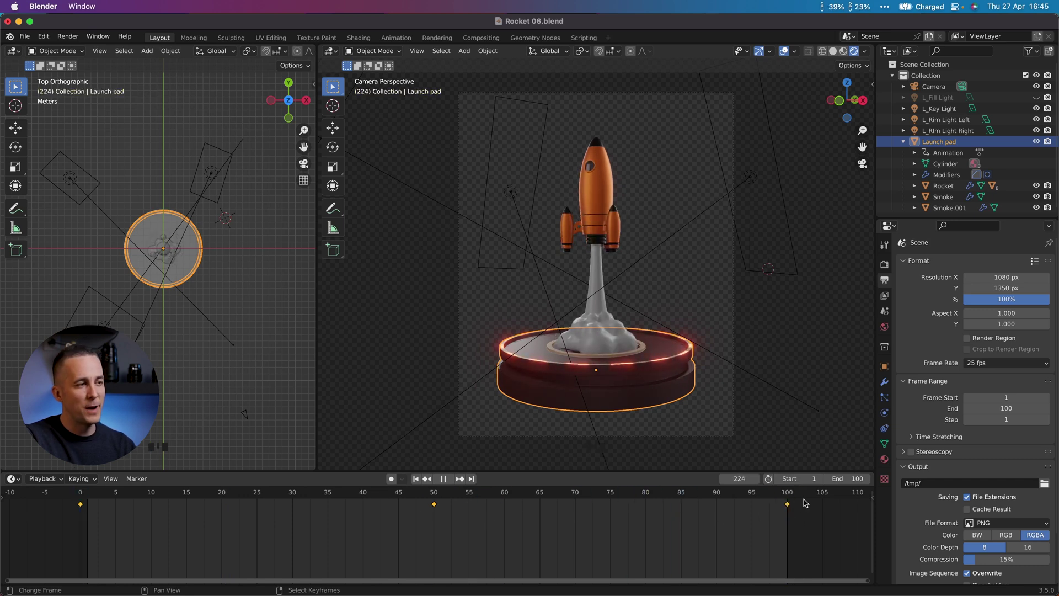
{"action": "left_click", "coordinate": [787, 493]}
{"action": "mouse_move", "coordinate": [788, 495]}
{"action": "left_mouse_down"}
{"action": "mouse_move", "coordinate": [717, 497]}
{"action": "mouse_move", "coordinate": [788, 495]}
{"action": "left_mouse_up"}
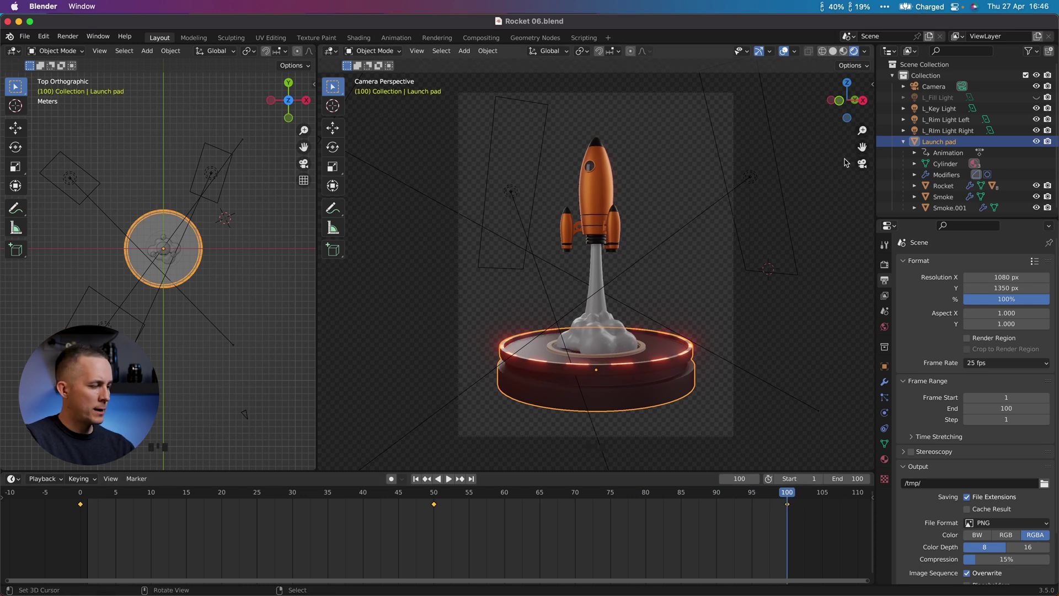
Show the sidebar's Item tab and watch the launch pad's rotation values during playback.
{"action": "key", "text": "n"}
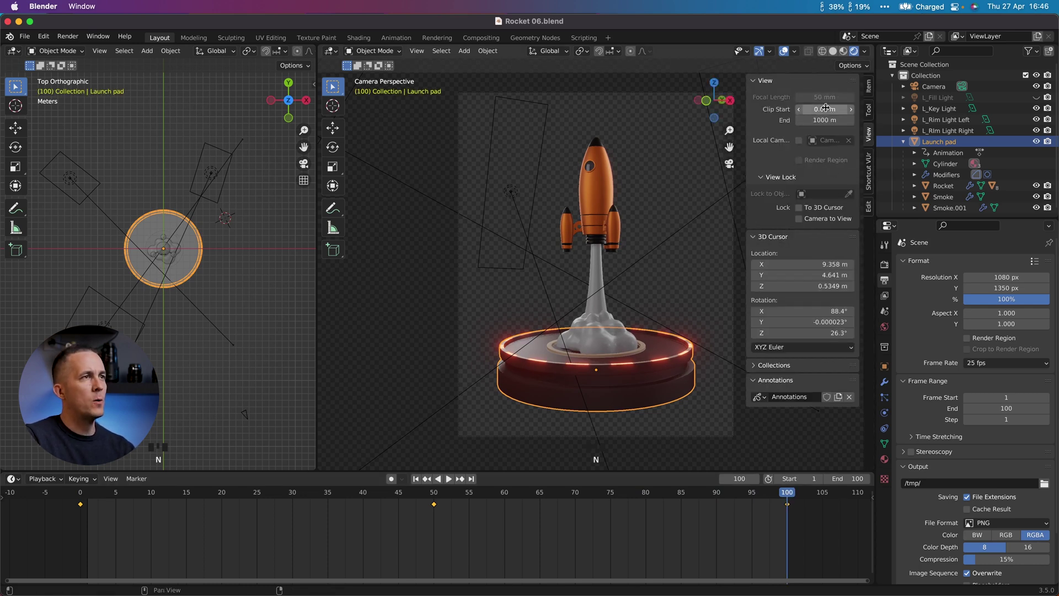
{"action": "left_click", "coordinate": [869, 89]}
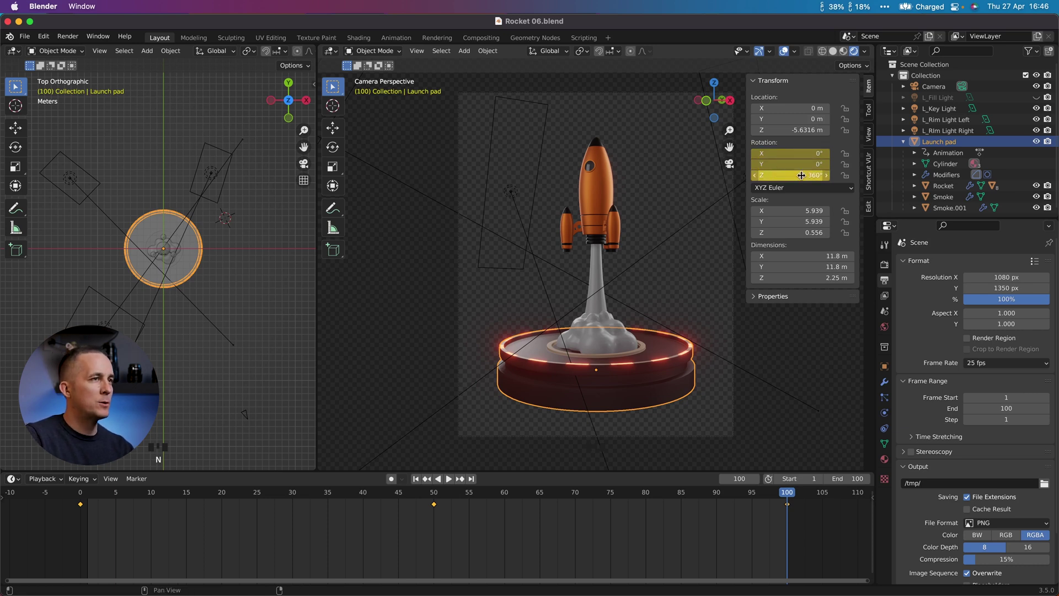
{"action": "key", "text": "space"}
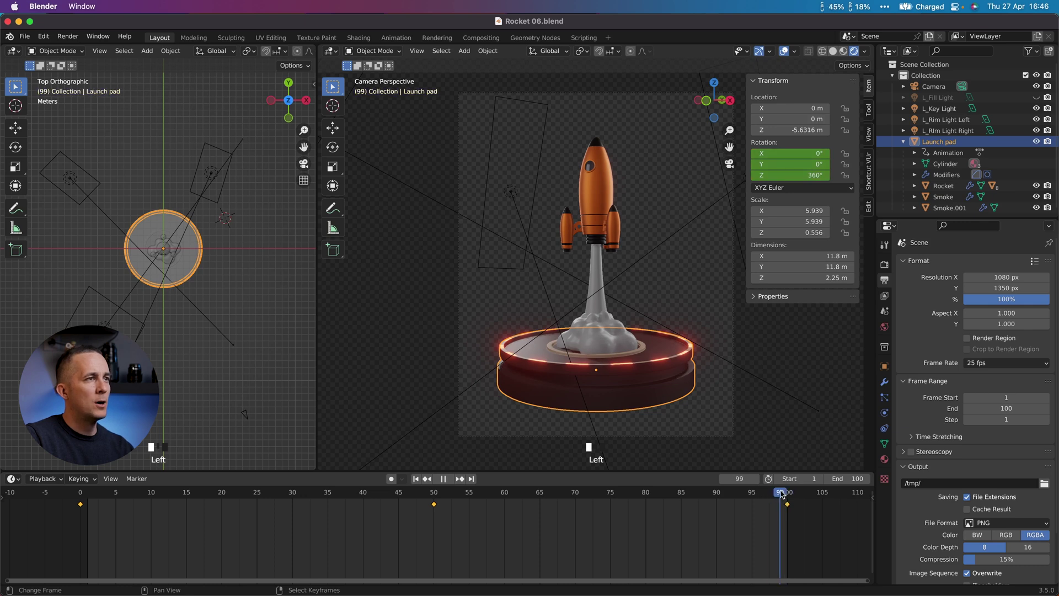
{"action": "key", "text": "Escape"}
Set Rotation Z to 359° at frame 100, re-key Rotation, and replay from the start.
{"action": "left_click", "coordinate": [809, 174]}
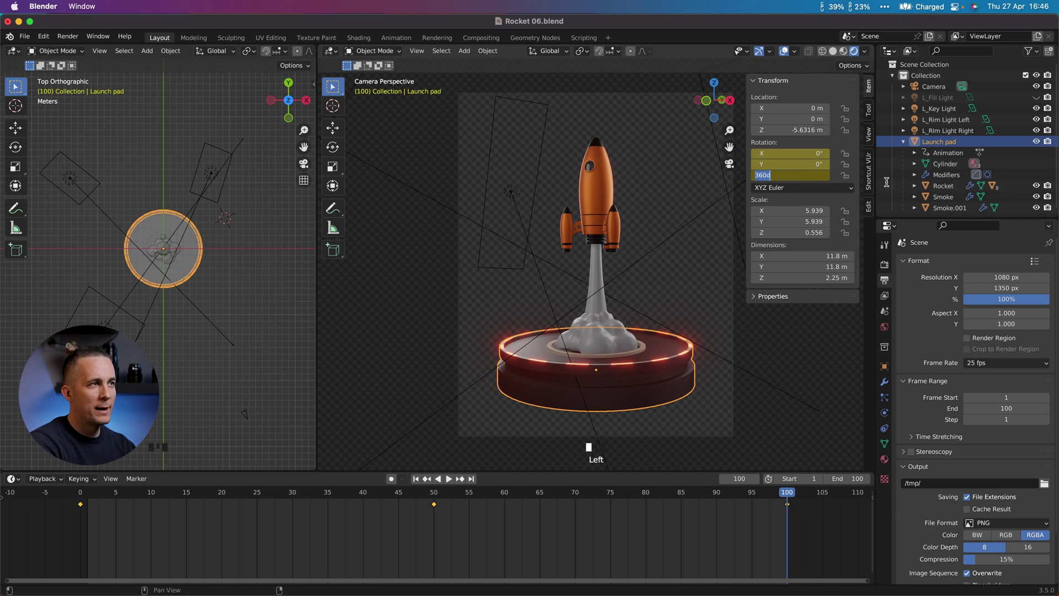
{"action": "type", "text": "3"}
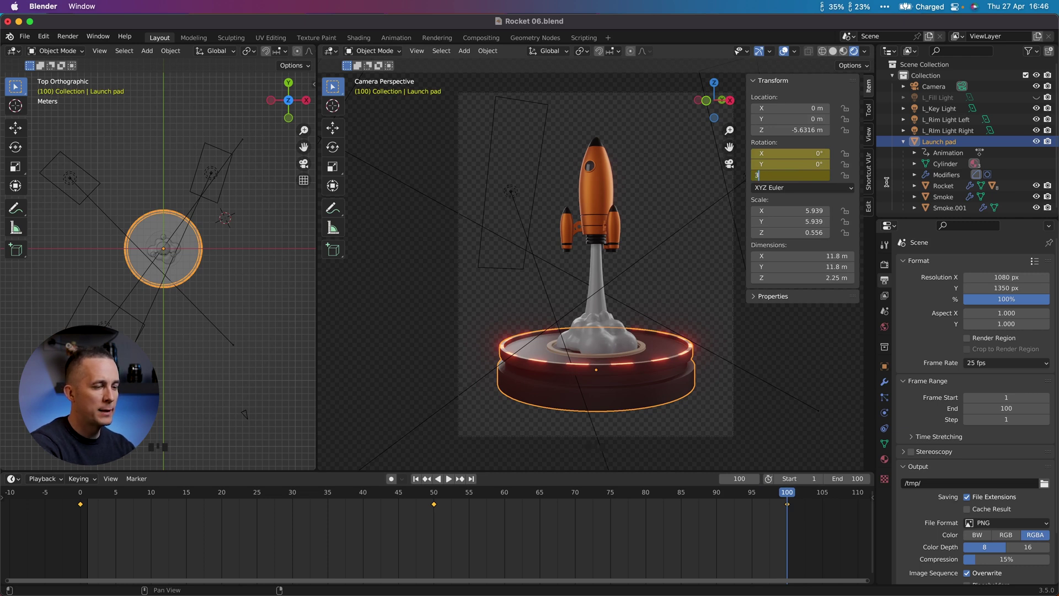
{"action": "key", "text": "BackSpace"}
{"action": "key", "text": "BackSpace"}
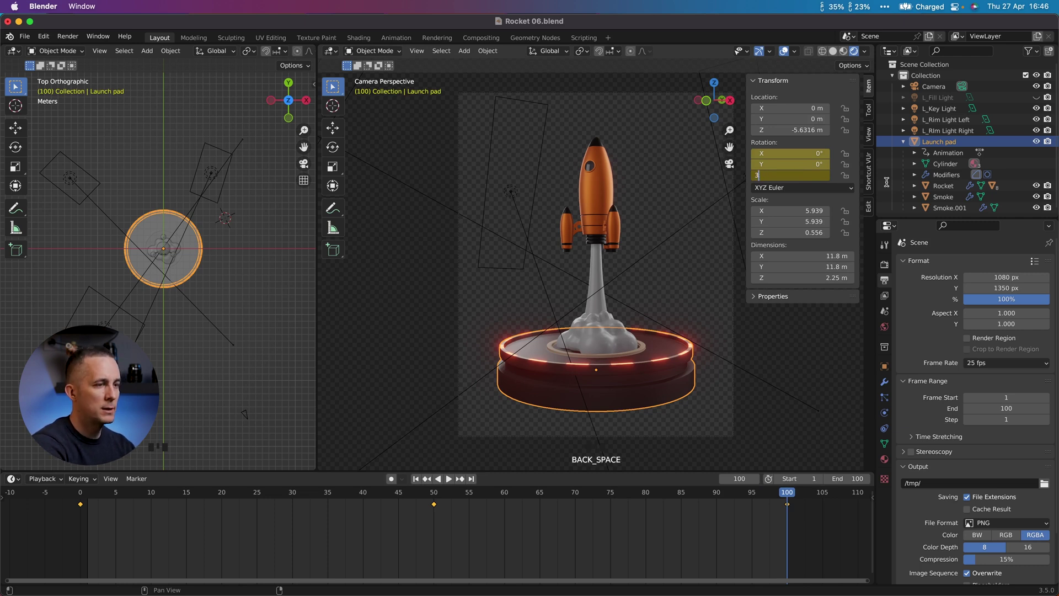
{"action": "key", "text": "Return"}
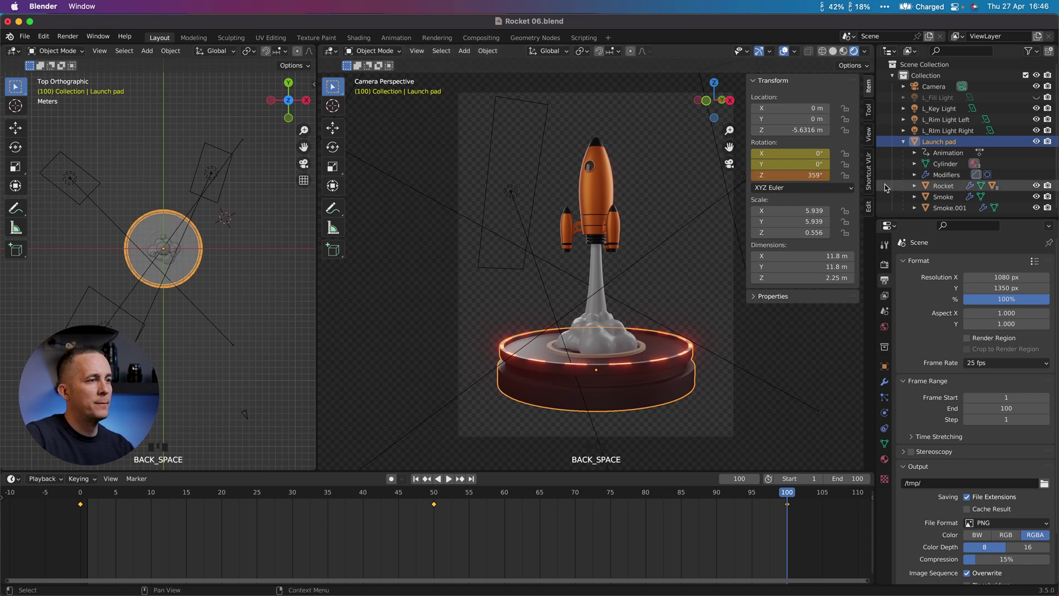
{"action": "key", "text": "i"}
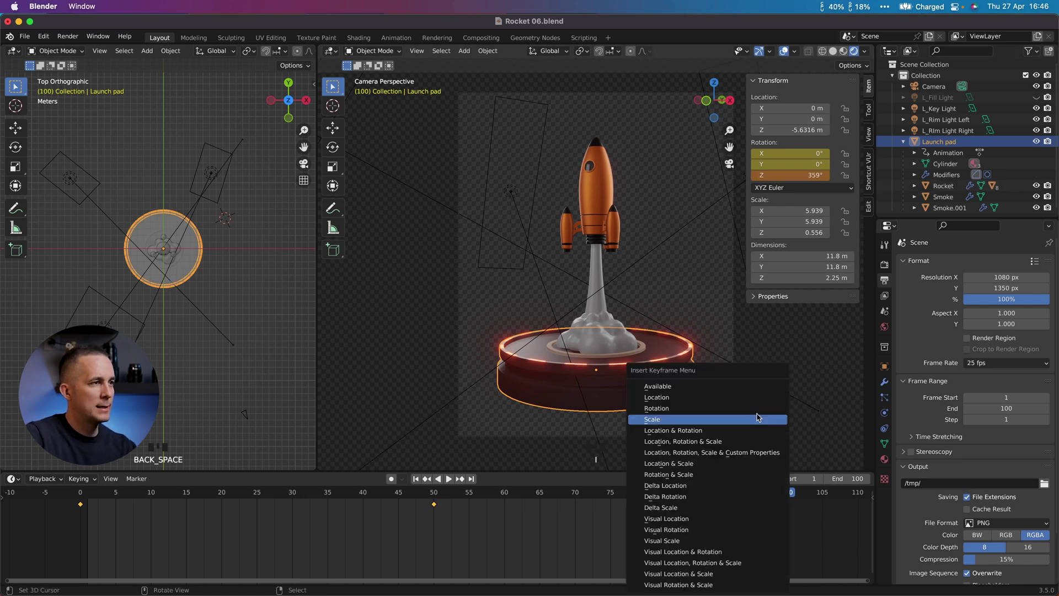
{"action": "left_click", "coordinate": [695, 409]}
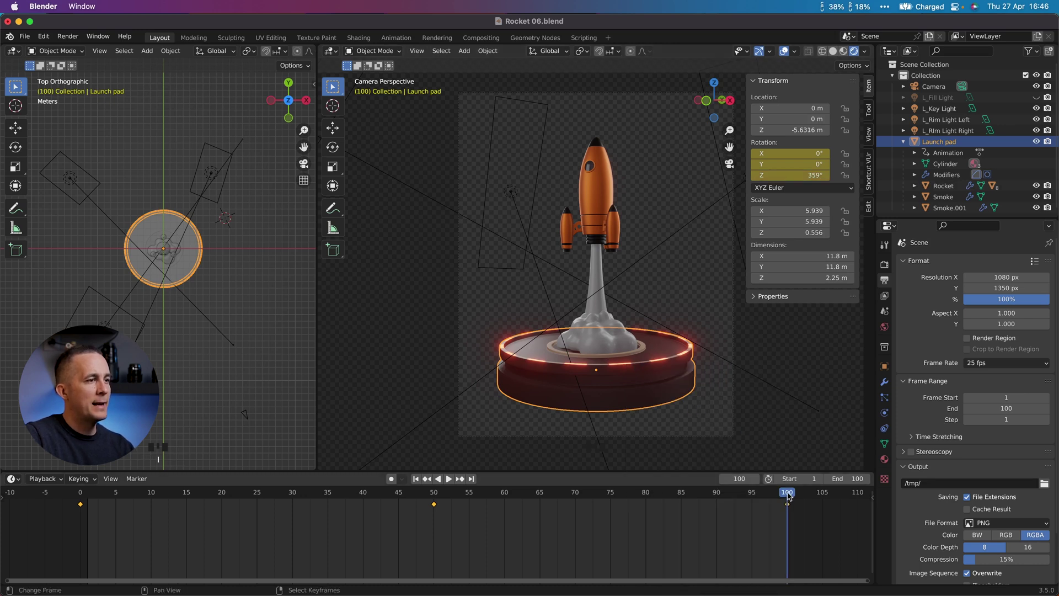
{"action": "key", "text": "shift+Left"}
{"action": "key", "text": "space"}
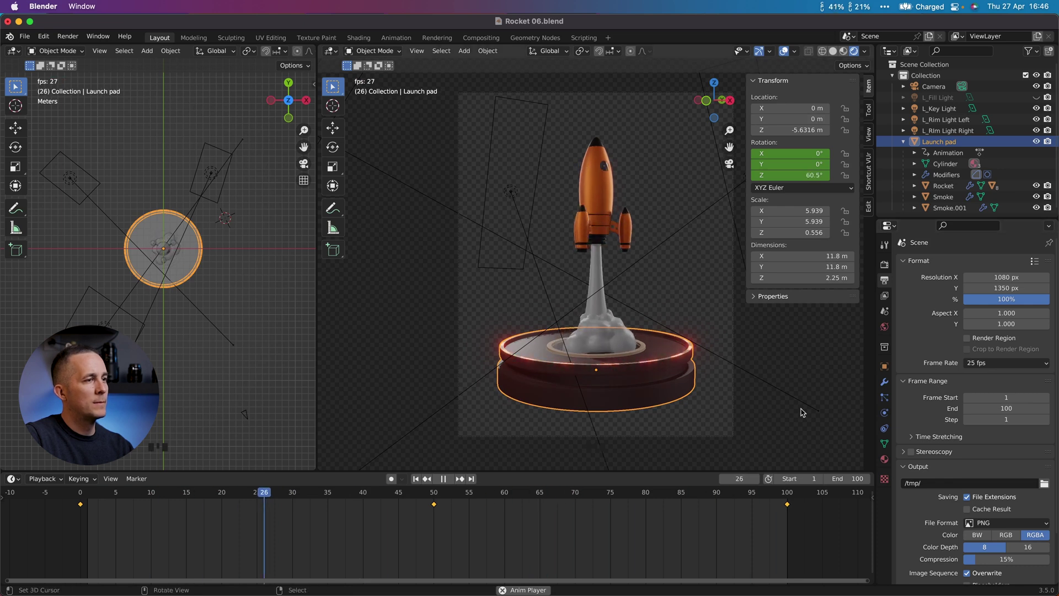
Review the spin playback, then bring up the editor-type list for the top-left view.
{"action": "left_click", "coordinate": [81, 511]}
{"action": "left_click_drag", "start_coordinate": [156, 510], "coordinate": [795, 531]}
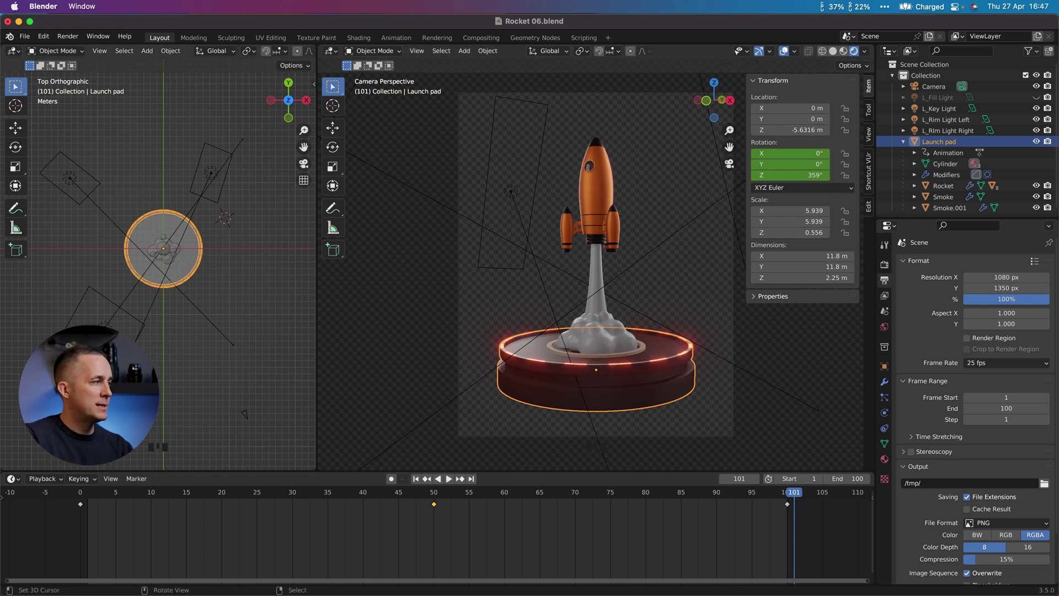
{"action": "left_click_drag", "start_coordinate": [79, 495], "coordinate": [78, 496]}
{"action": "key", "text": "space"}
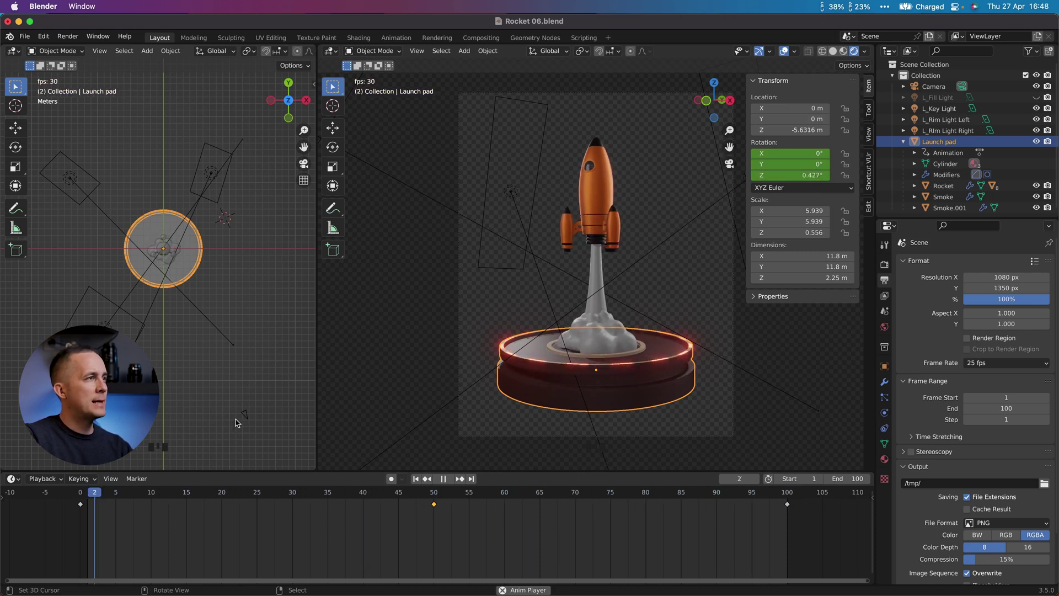
{"action": "key", "text": "space"}
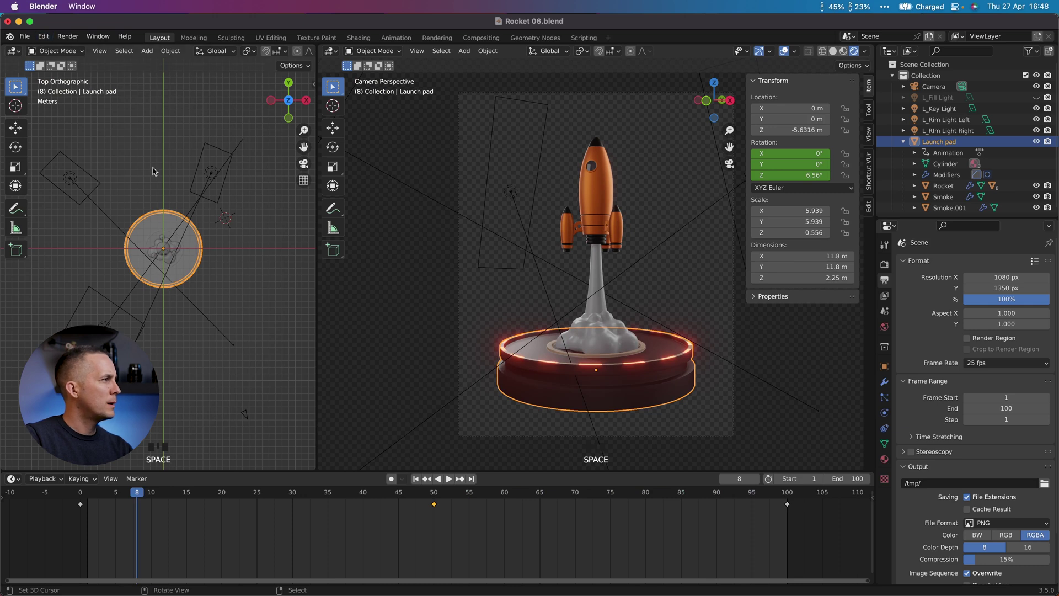
{"action": "left_click", "coordinate": [18, 50]}
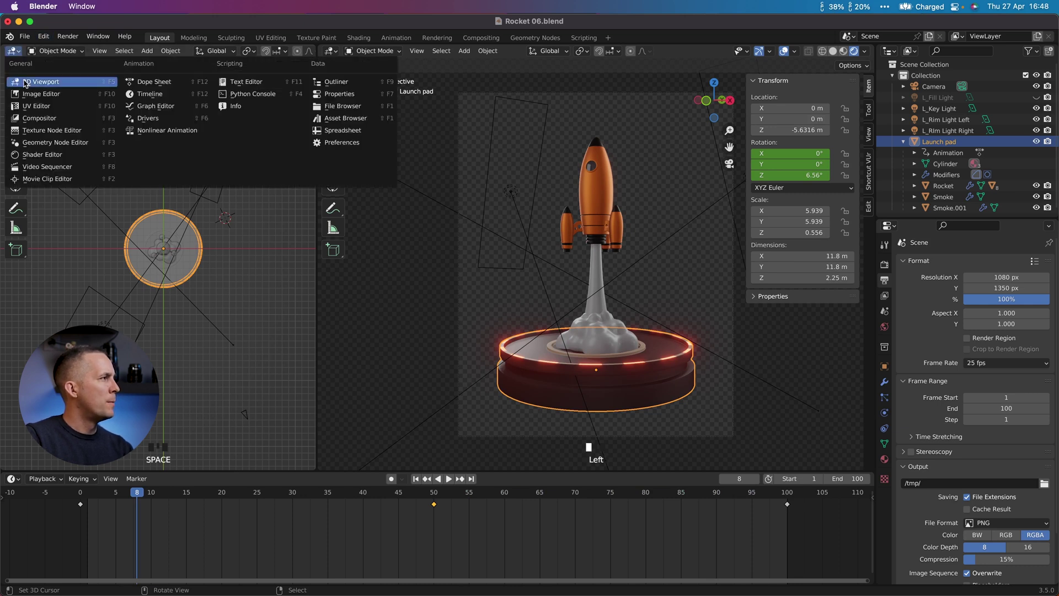
Turn the top-left scene view into a Dope Sheet.
{"action": "left_click", "coordinate": [158, 83]}
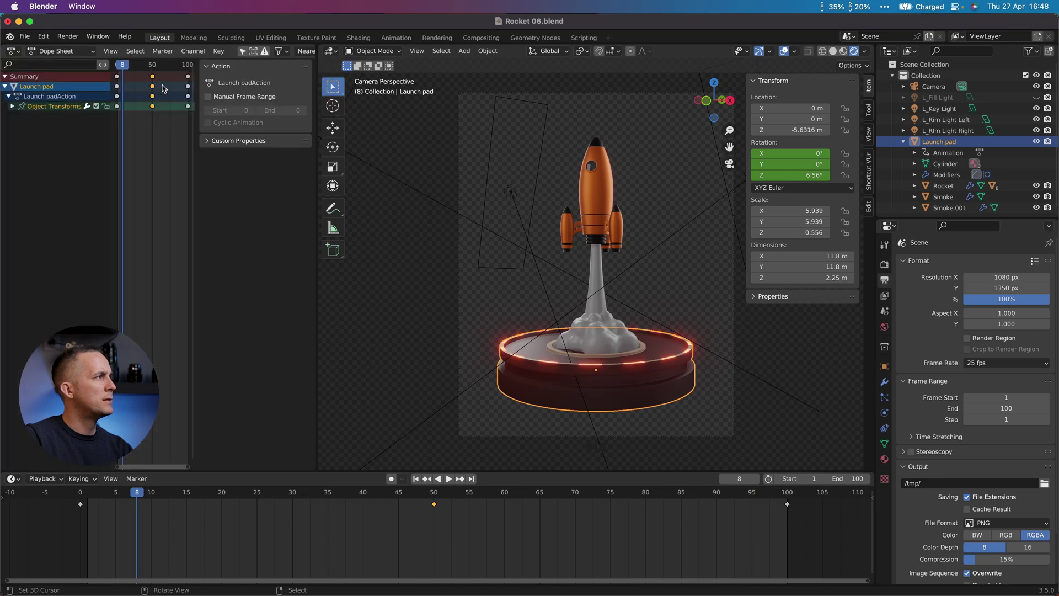
{"action": "left_click", "coordinate": [14, 52]}
{"action": "left_click", "coordinate": [14, 52]}
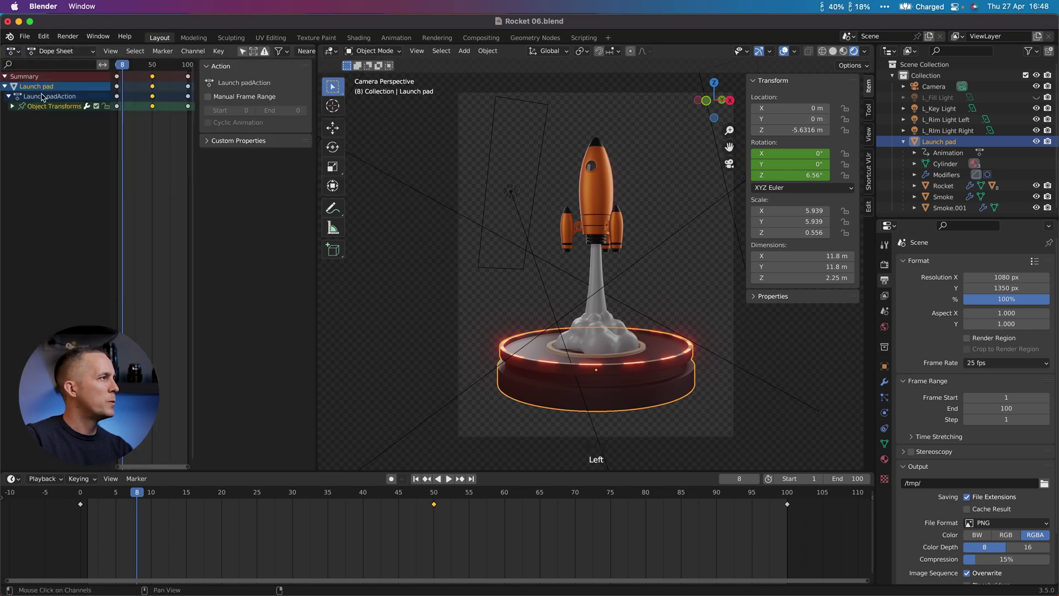
Expand Object Transforms and delete the X and Y Euler Rotation channels.
{"action": "left_click", "coordinate": [12, 107]}
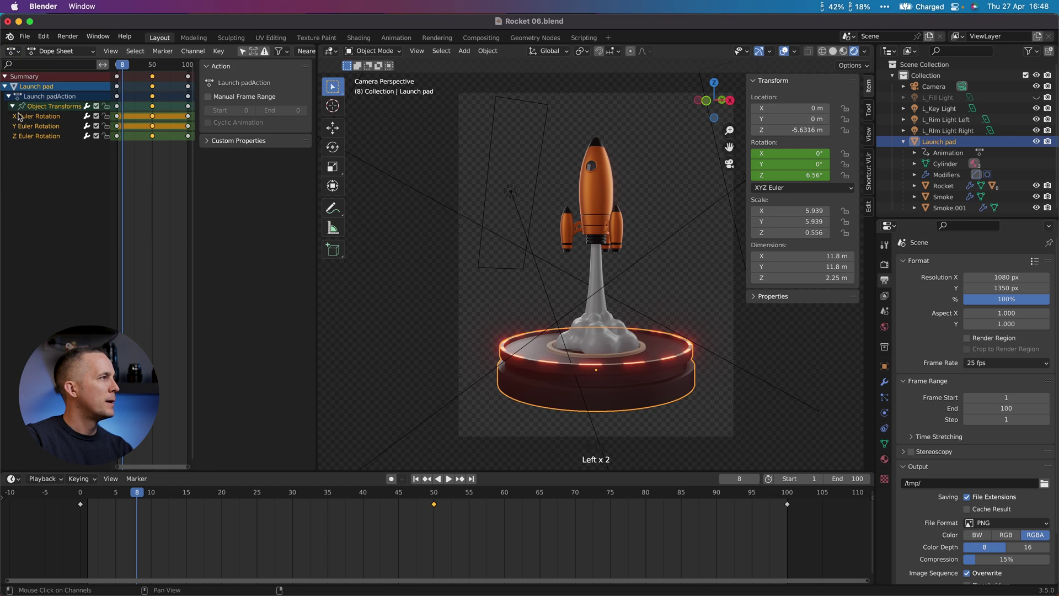
{"action": "left_click", "coordinate": [43, 117]}
{"action": "left_click", "coordinate": [45, 126]}
{"action": "left_click", "coordinate": [5, 87]}
{"action": "left_click", "coordinate": [5, 87]}
{"action": "left_click", "coordinate": [38, 116]}
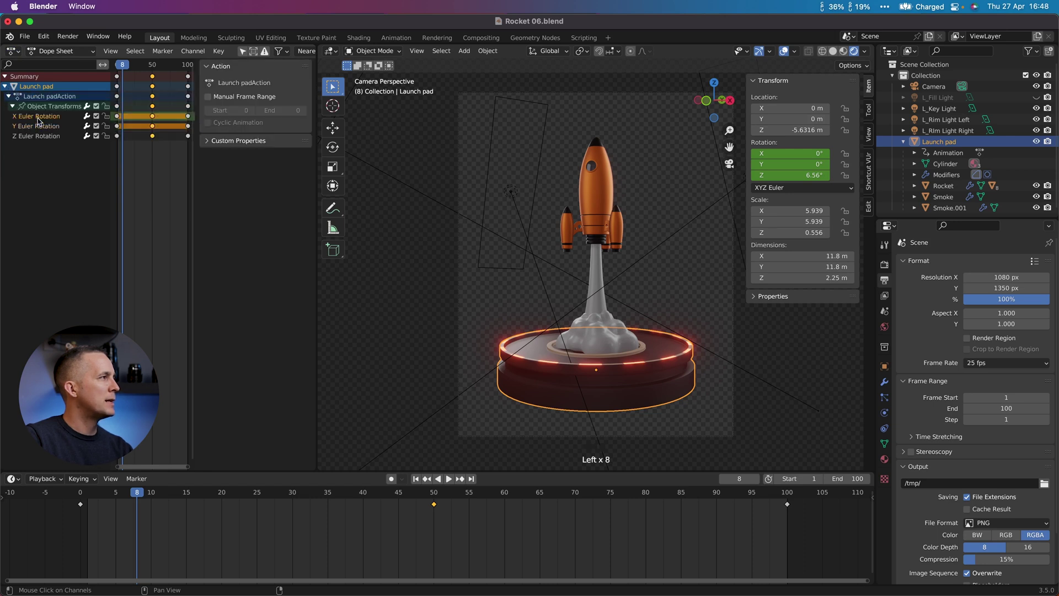
{"action": "key", "text": "Delete"}
{"action": "left_click", "coordinate": [40, 117]}
{"action": "key", "text": "Delete"}
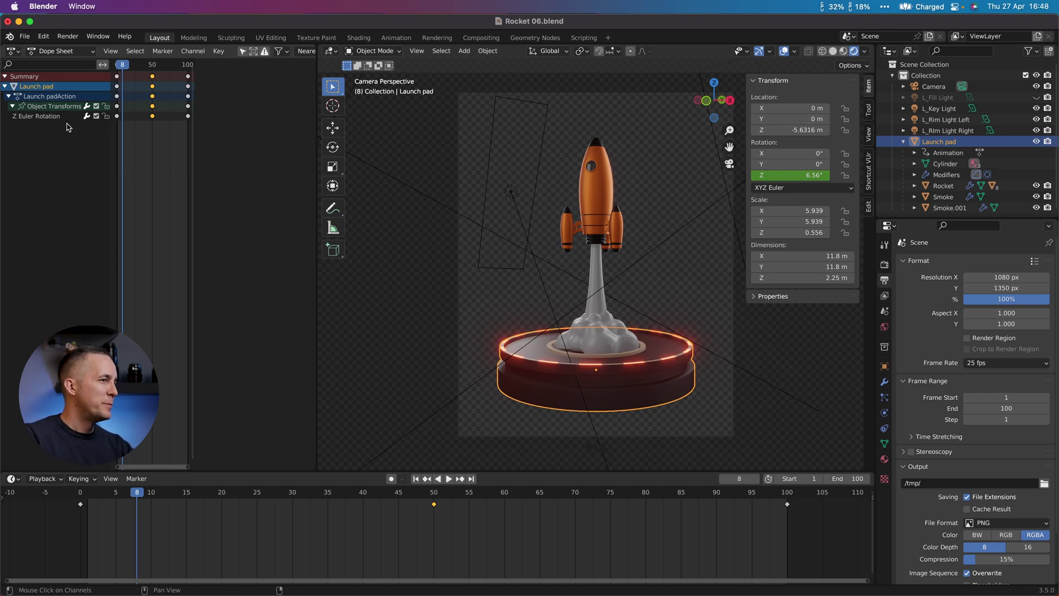
{"action": "left_click", "coordinate": [13, 51]}
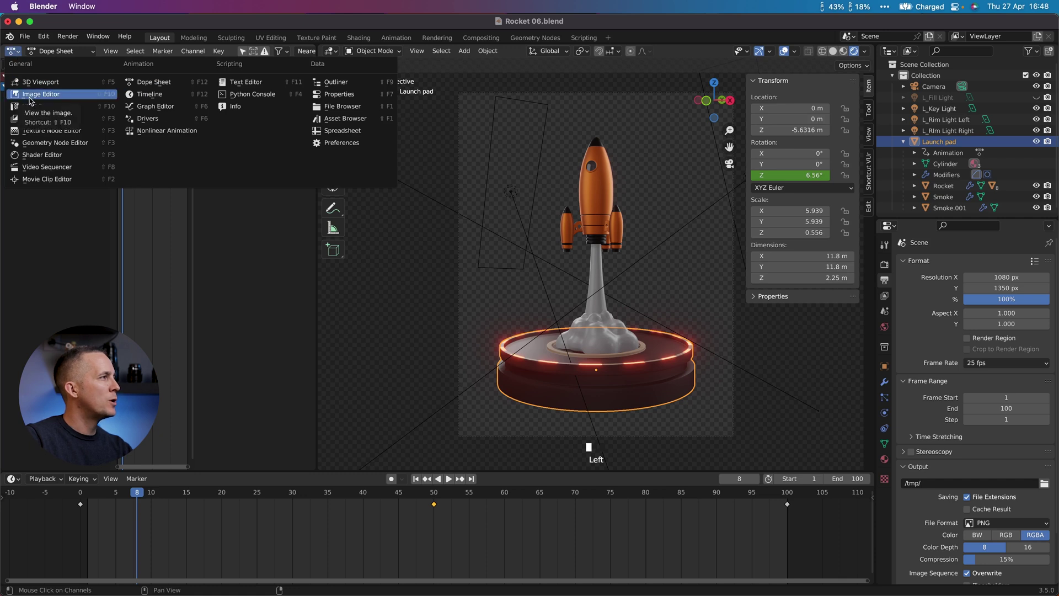
Switch the Dope Sheet to a Graph Editor without sidebar, framing all rotation keys.
{"action": "left_click", "coordinate": [171, 107]}
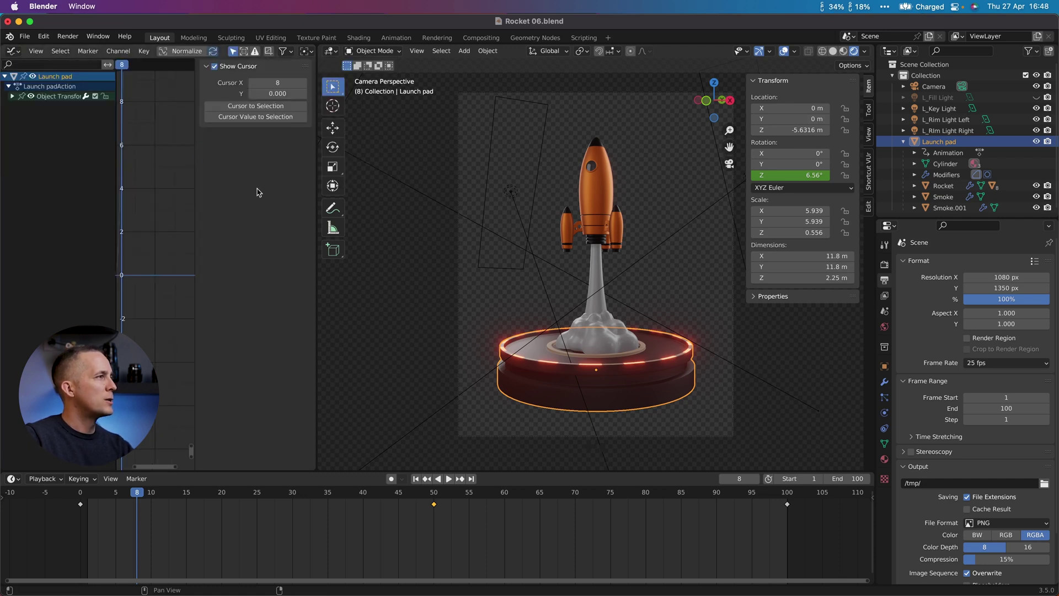
{"action": "key", "text": "n"}
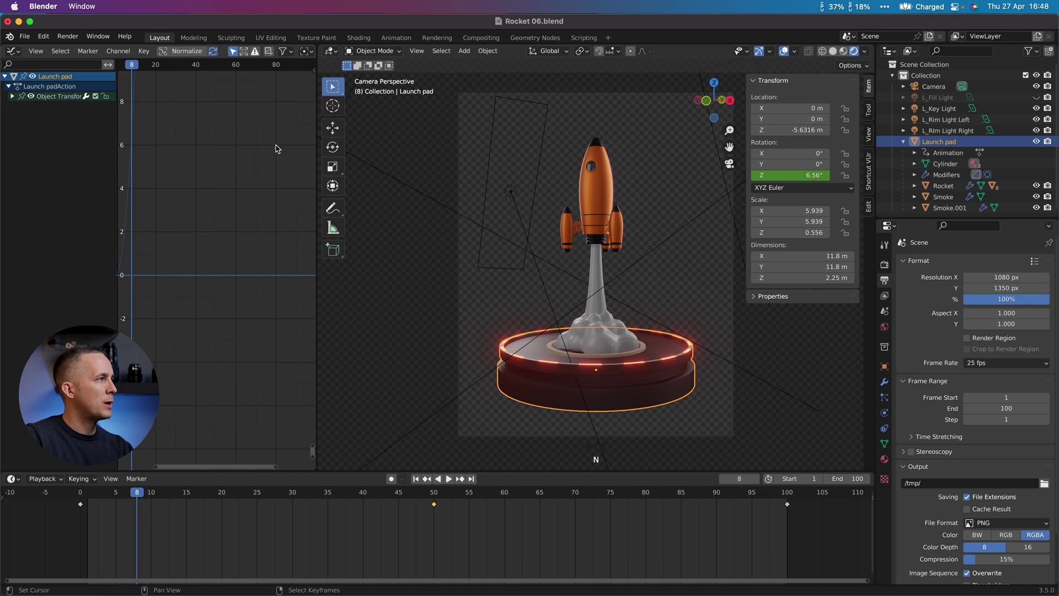
{"action": "key", "text": "Right"}
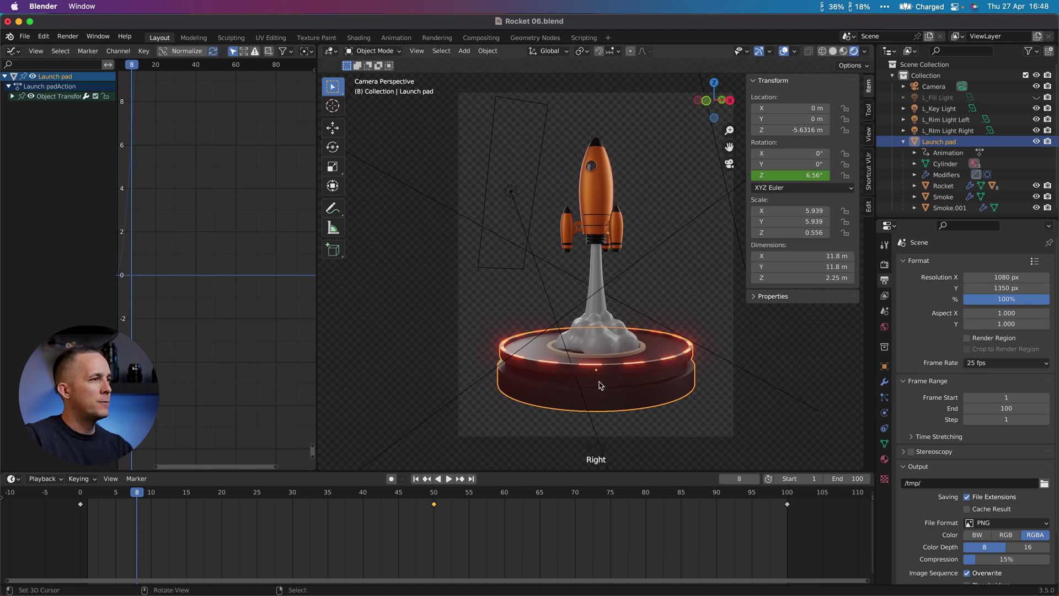
{"action": "key", "text": "Right"}
{"action": "key", "text": "Right"}
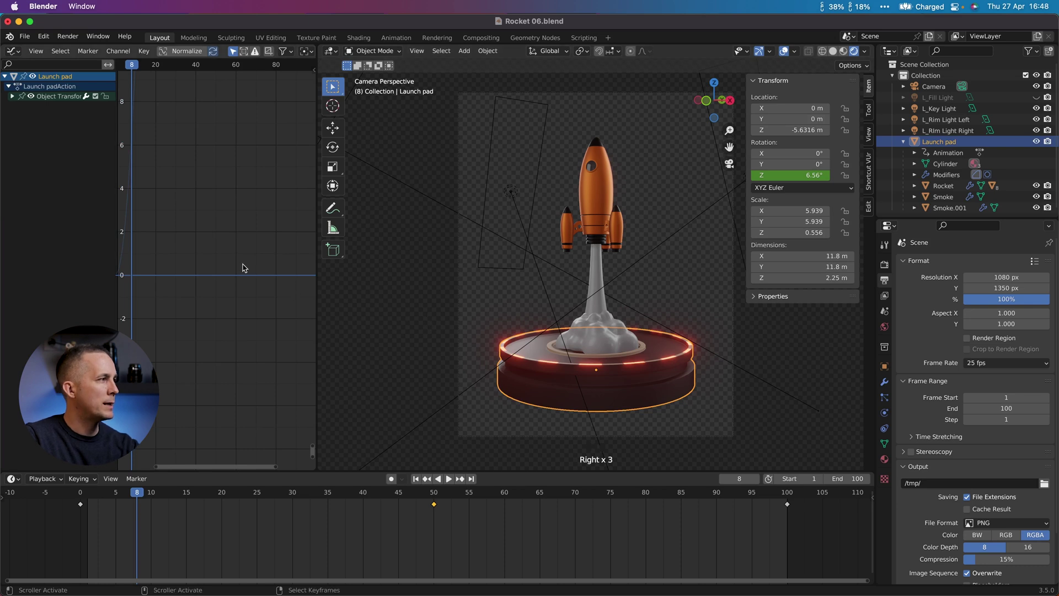
{"action": "key", "text": "Home"}
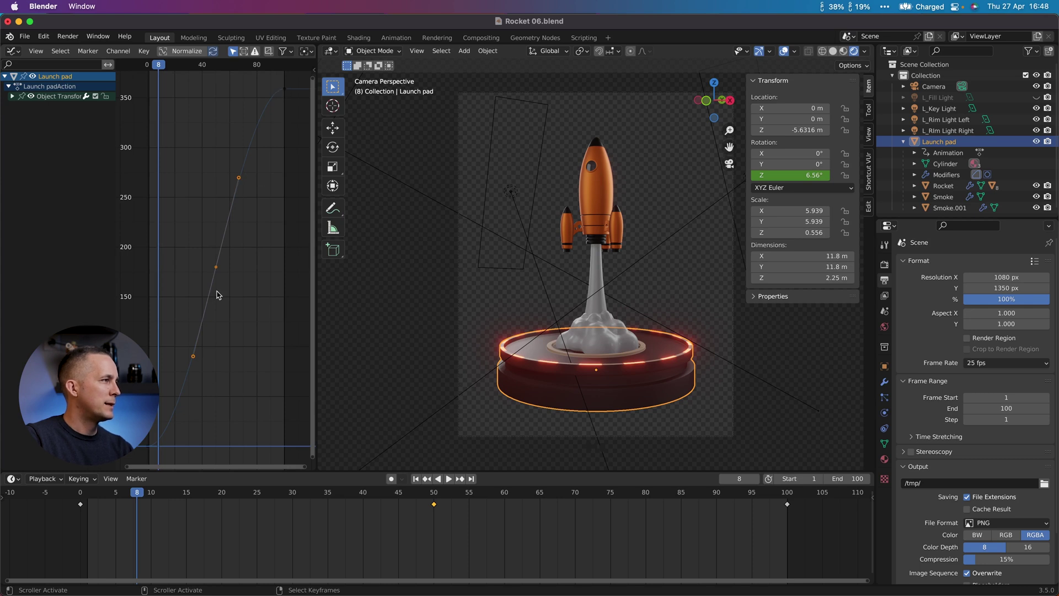
Inspect the curve's keyframes, cancel a trial key move, then zoom out and go to frame 100.
{"action": "right_click", "coordinate": [193, 357]}
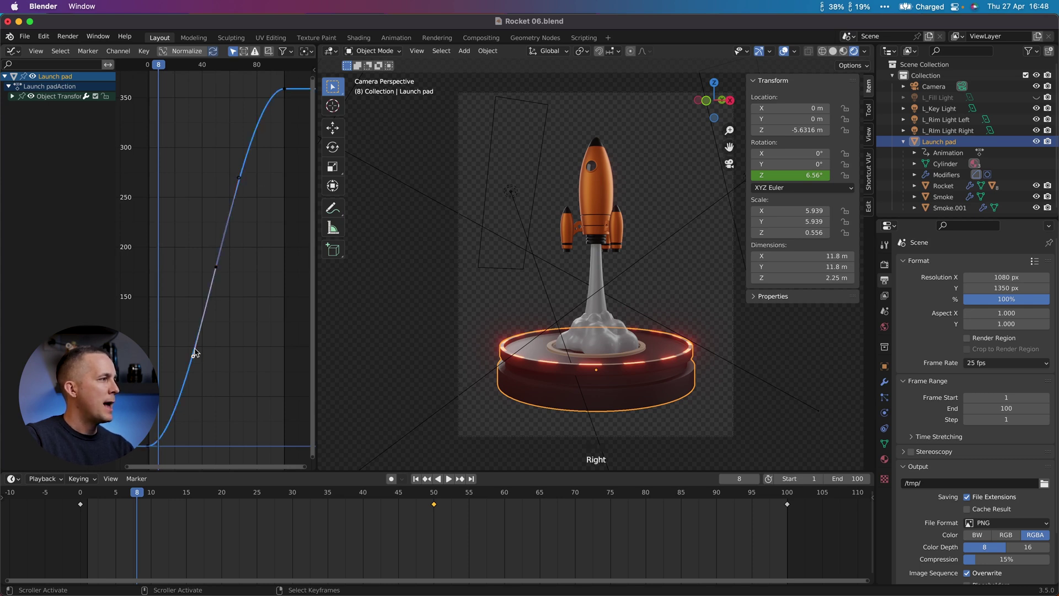
{"action": "right_click", "coordinate": [216, 268], "text": "ctrl"}
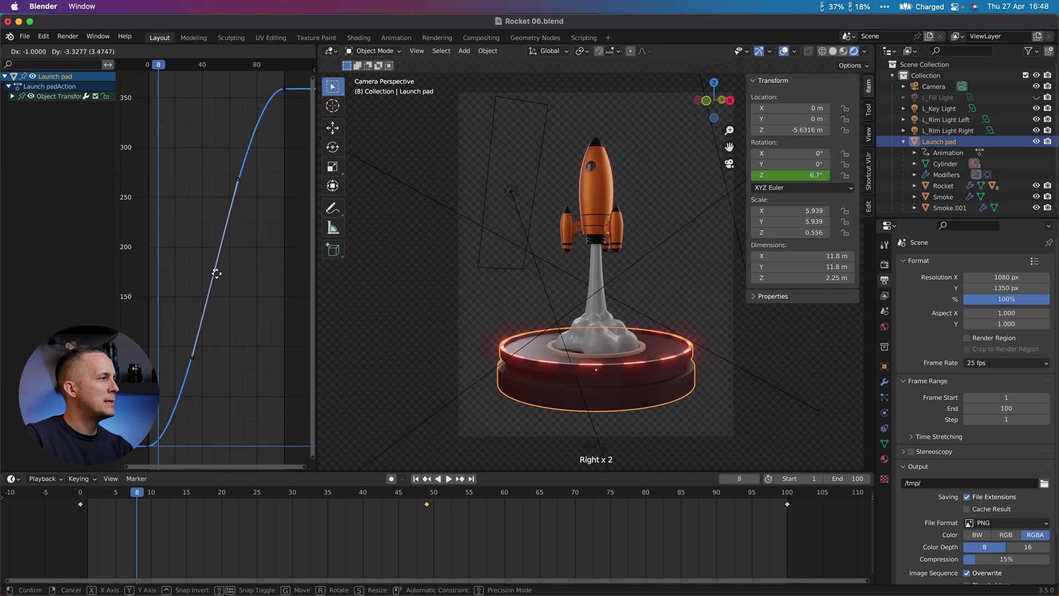
{"action": "left_click_drag", "start_coordinate": [194, 357], "coordinate": [162, 339]}
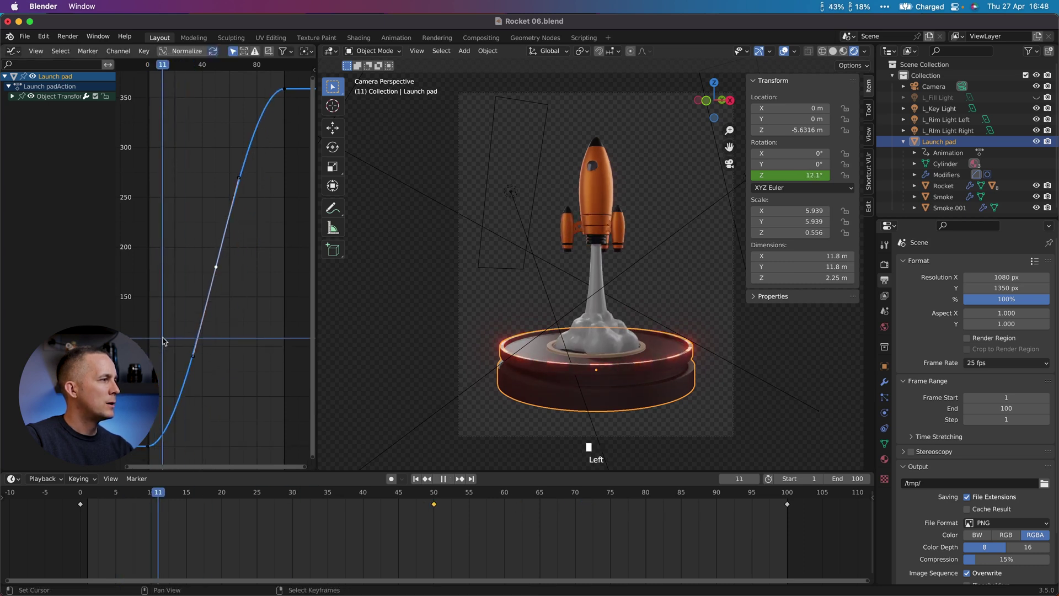
{"action": "mouse_move", "coordinate": [192, 357]}
{"action": "right_mouse_down"}
{"action": "mouse_move", "coordinate": [244, 362]}
{"action": "mouse_move", "coordinate": [196, 345]}
{"action": "right_mouse_up"}
{"action": "right_click", "coordinate": [200, 344]}
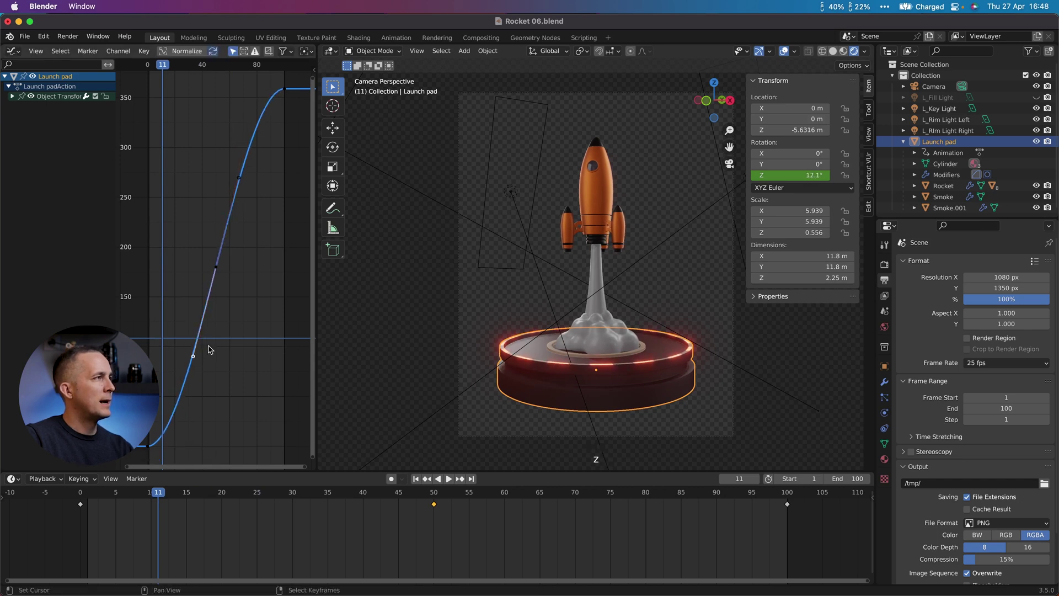
{"action": "scroll", "coordinate": [215, 331], "scroll_direction": "down", "scroll_amount": 3}
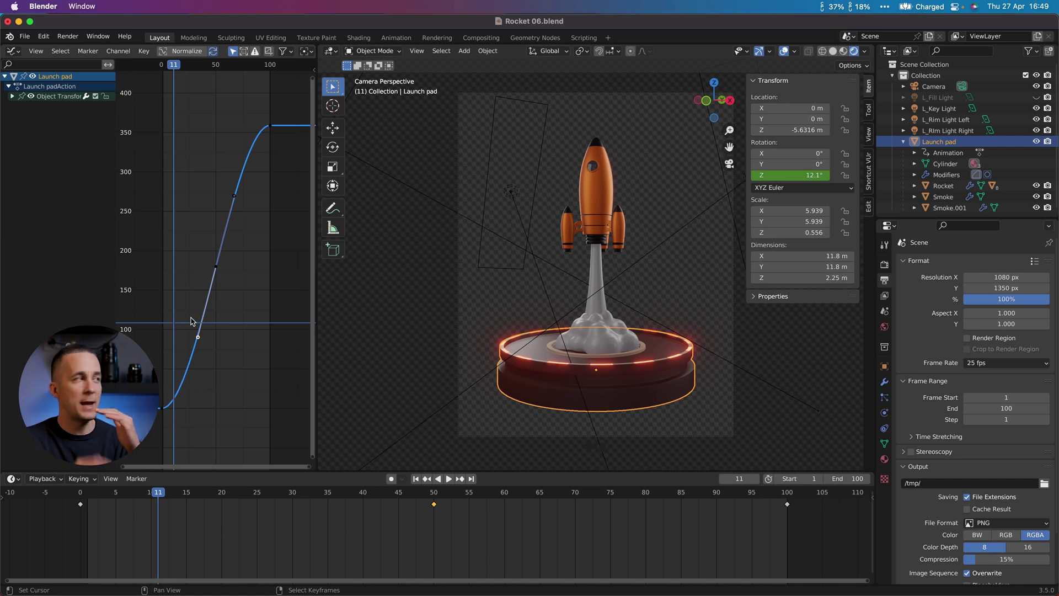
{"action": "left_click", "coordinate": [270, 129]}
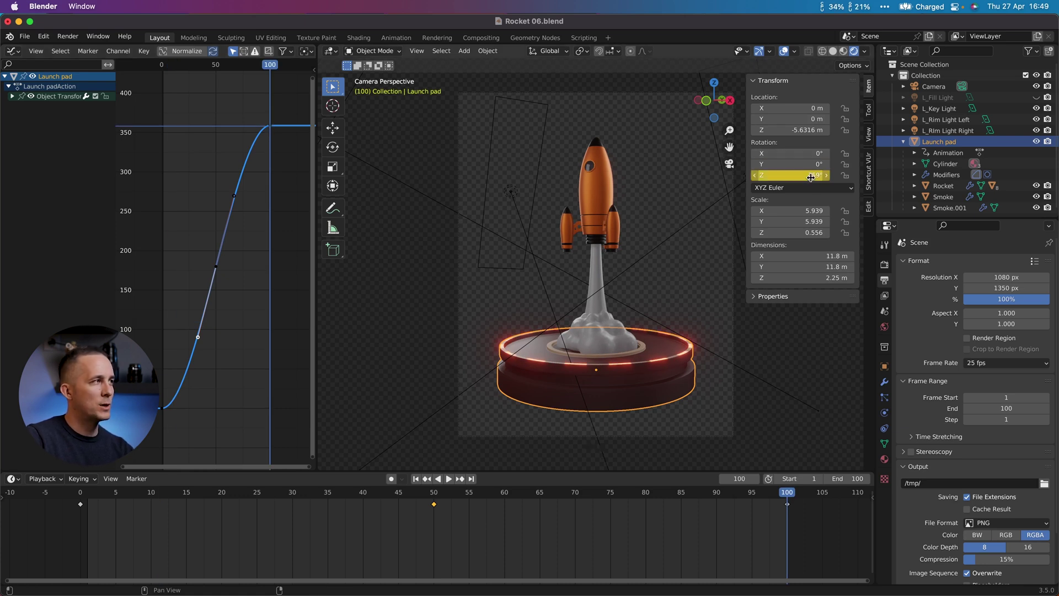
Flatten the frame-0 and frame-100 key handles so Z rotation climbs nearly linearly, then preview.
{"action": "left_click_drag", "start_coordinate": [274, 69], "coordinate": [220, 98]}
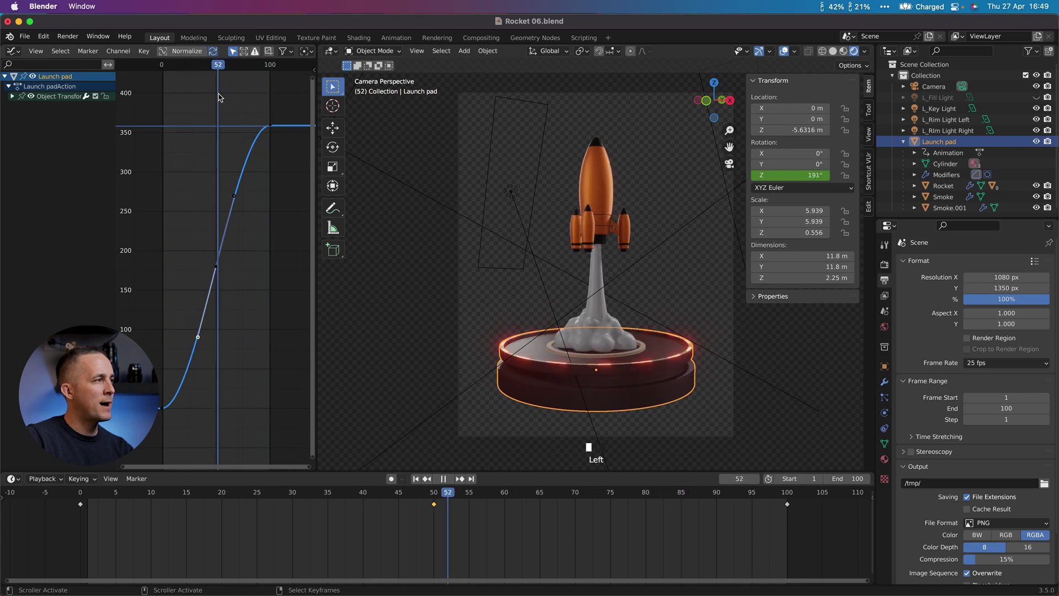
{"action": "left_click", "coordinate": [161, 409]}
{"action": "right_click_drag", "start_coordinate": [178, 410], "coordinate": [181, 365]}
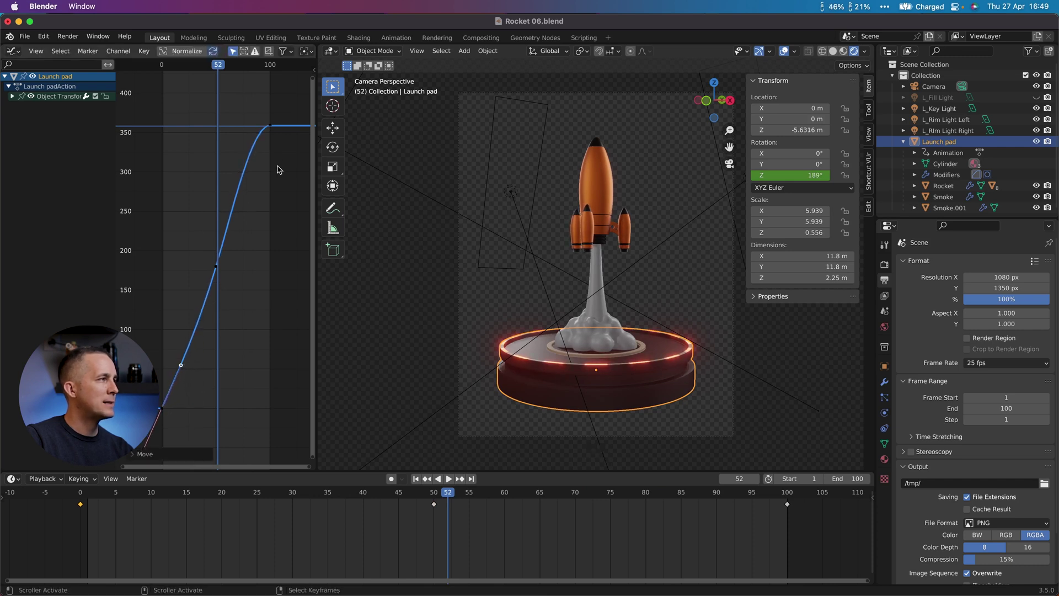
{"action": "right_click", "coordinate": [270, 126]}
{"action": "right_click_drag", "start_coordinate": [251, 129], "coordinate": [261, 142]}
{"action": "left_click", "coordinate": [83, 491]}
{"action": "key", "text": "space"}
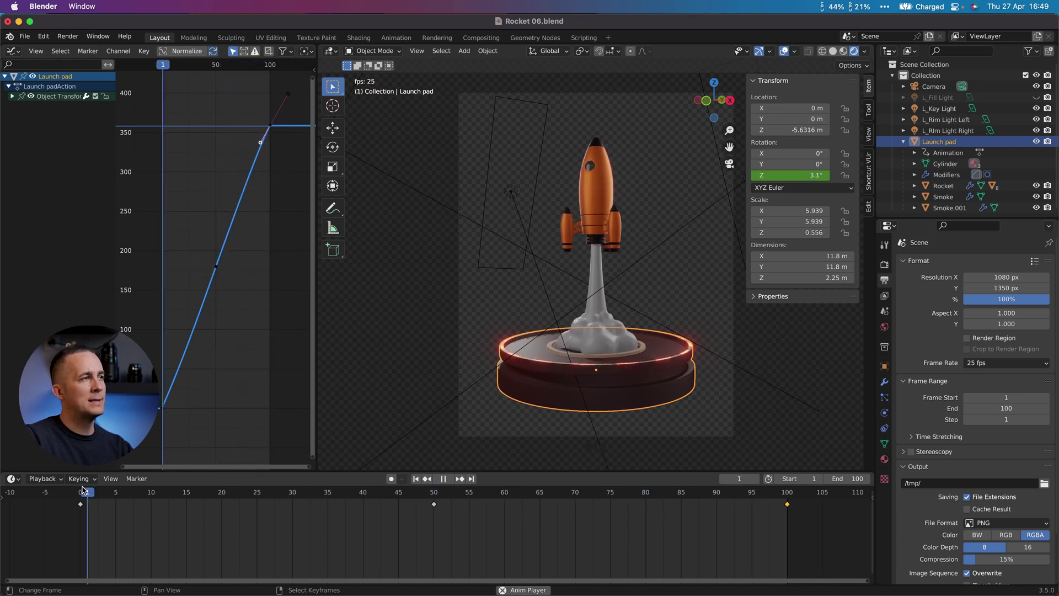
Replay the nearly linear spin from the start to review it.
{"action": "key", "text": "space"}
{"action": "left_click", "coordinate": [87, 493]}
{"action": "key", "text": "space"}
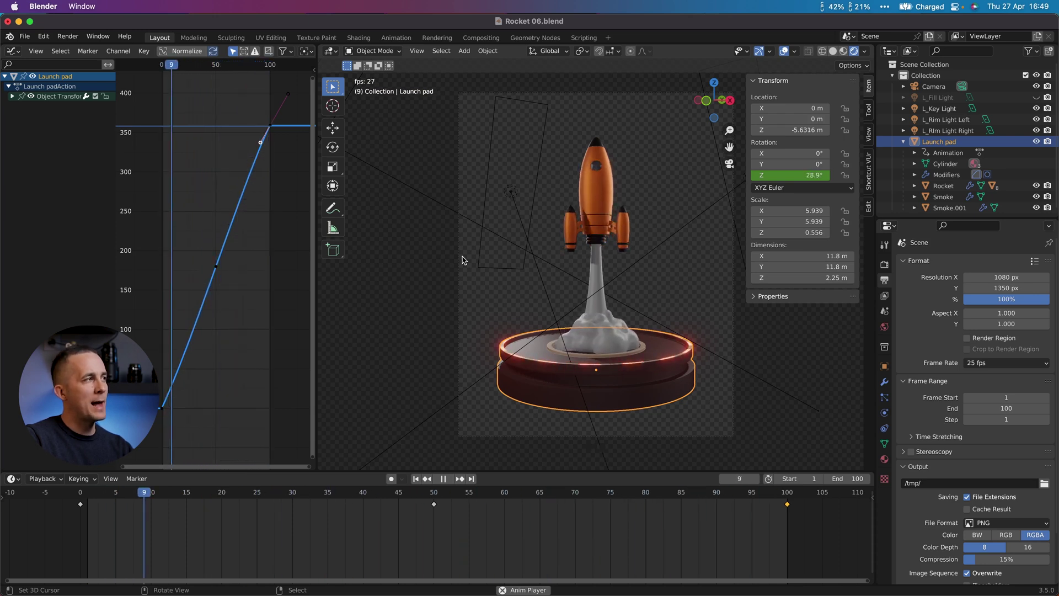
{"action": "key", "text": "space"}
Drag the frame-0 handle right to ease in and the frame-100 handle down, then rewind to 0.
{"action": "right_click", "coordinate": [161, 408]}
{"action": "right_click_drag", "start_coordinate": [165, 406], "coordinate": [228, 405]}
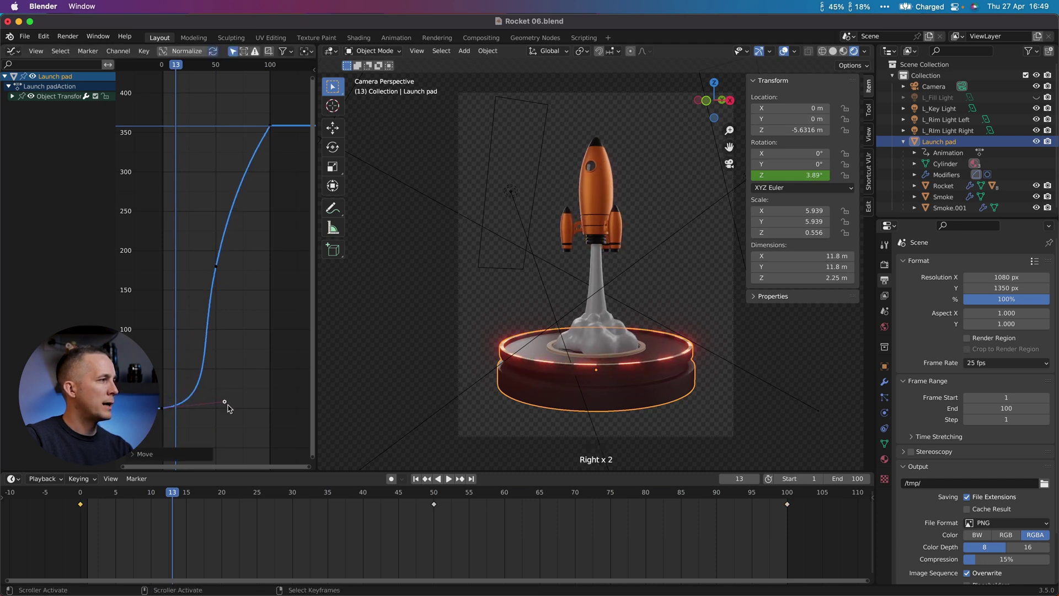
{"action": "right_click", "coordinate": [270, 127]}
{"action": "right_click_drag", "start_coordinate": [262, 148], "coordinate": [264, 246]}
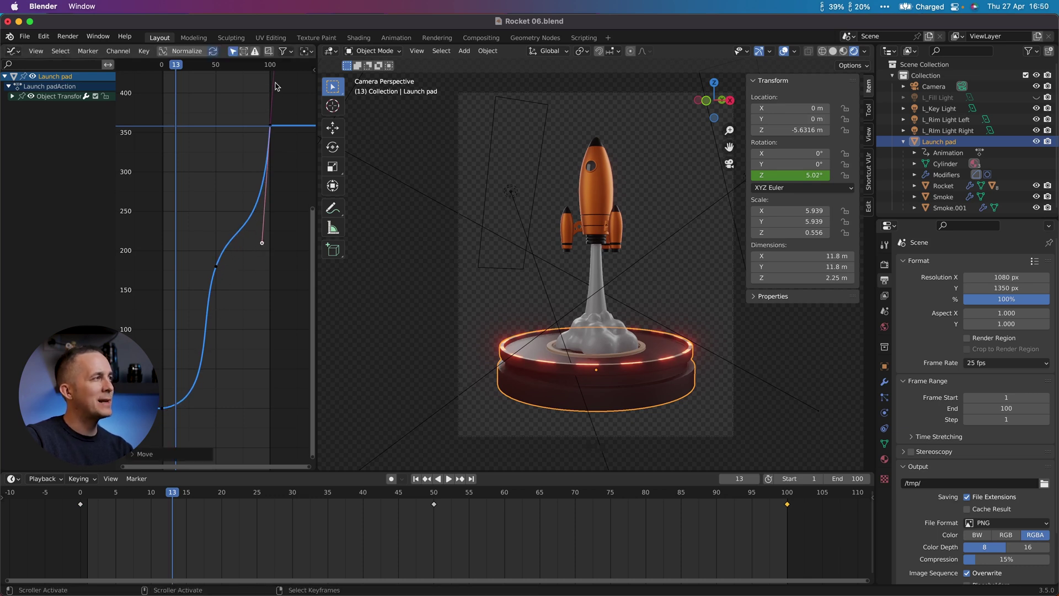
{"action": "left_click_drag", "start_coordinate": [128, 499], "coordinate": [70, 496]}
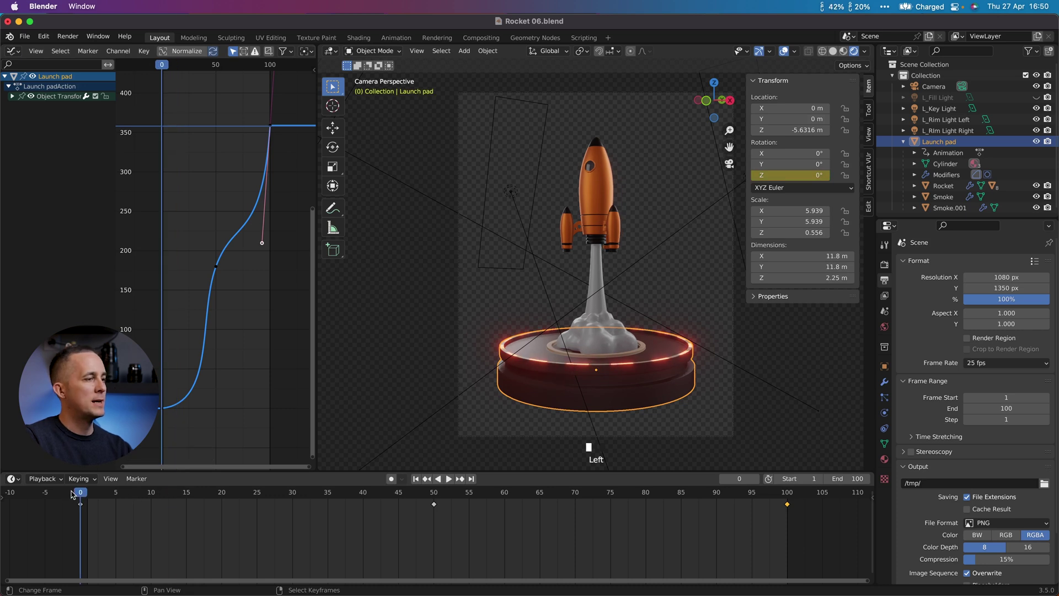
Flatten the frame-50 keyframe's handle near 180° and replay to see the mid-spin pause.
{"action": "key", "text": "space"}
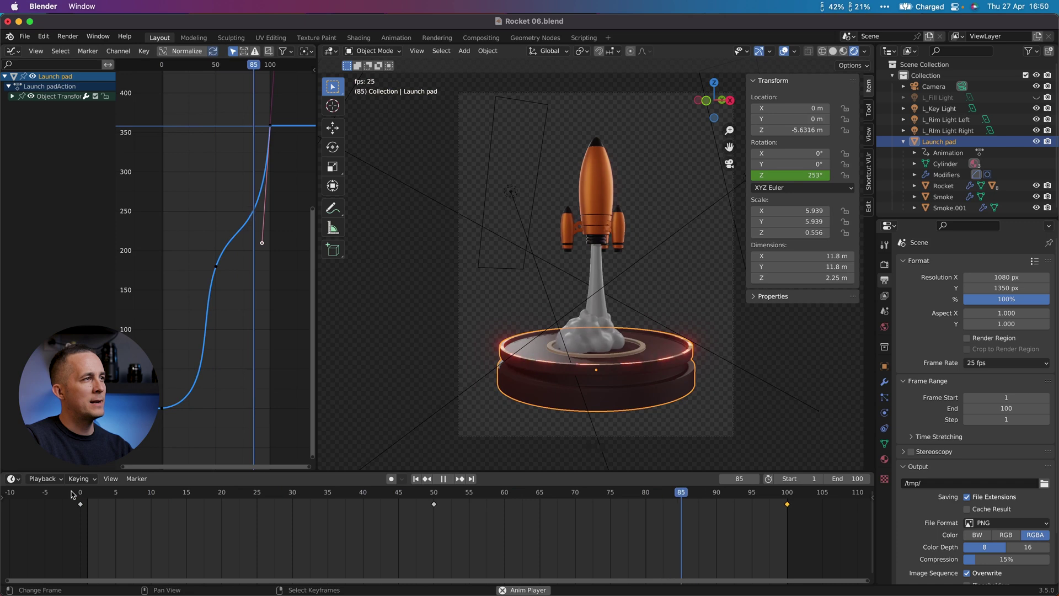
{"action": "key", "text": "space"}
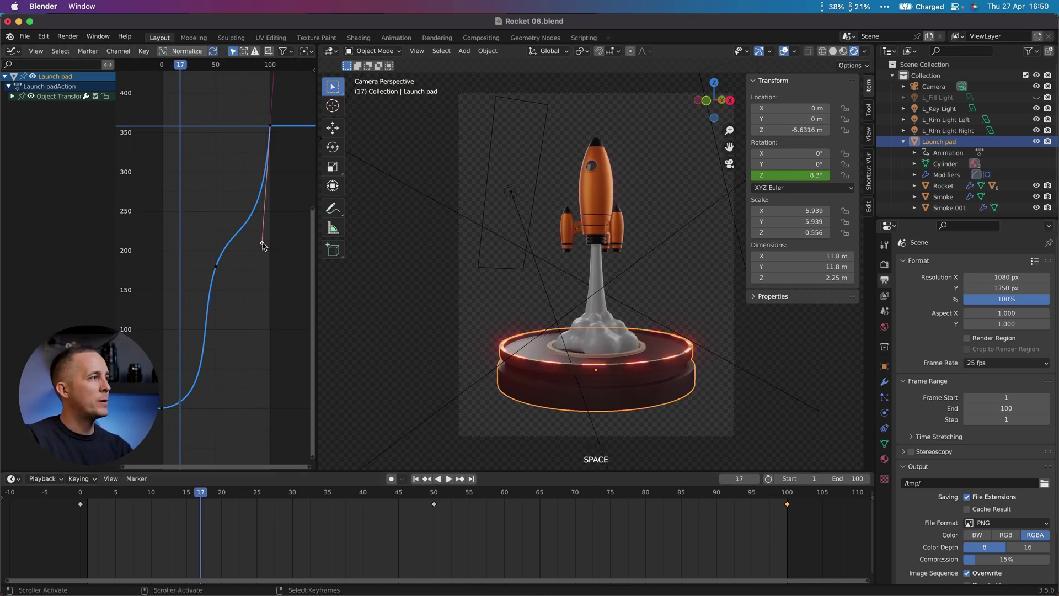
{"action": "right_click", "coordinate": [215, 268]}
{"action": "right_click_drag", "start_coordinate": [235, 220], "coordinate": [262, 267]}
{"action": "left_click", "coordinate": [80, 493]}
{"action": "key", "text": "space"}
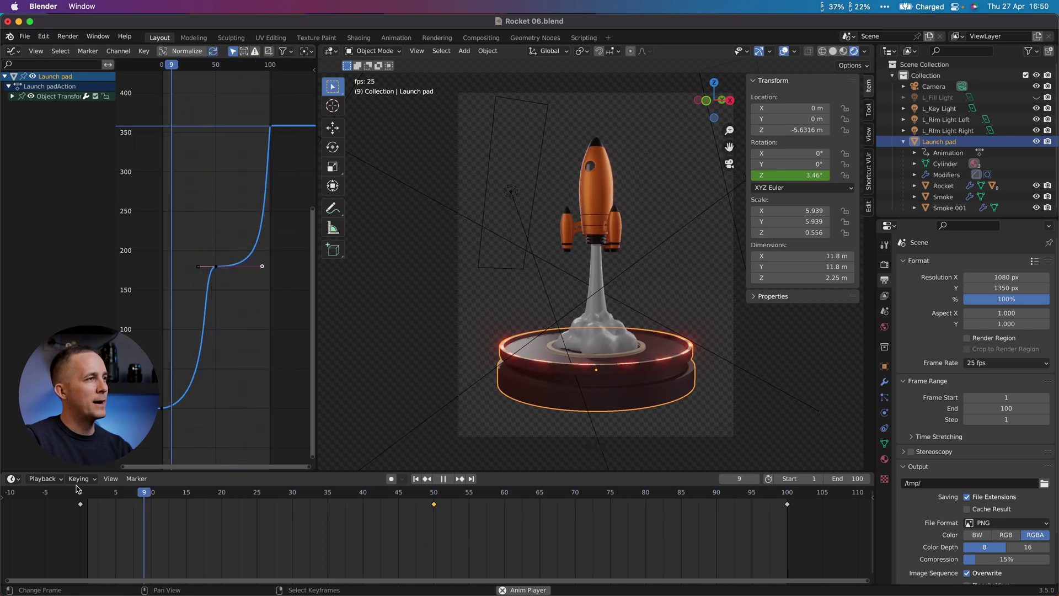
{"action": "key", "text": "space"}
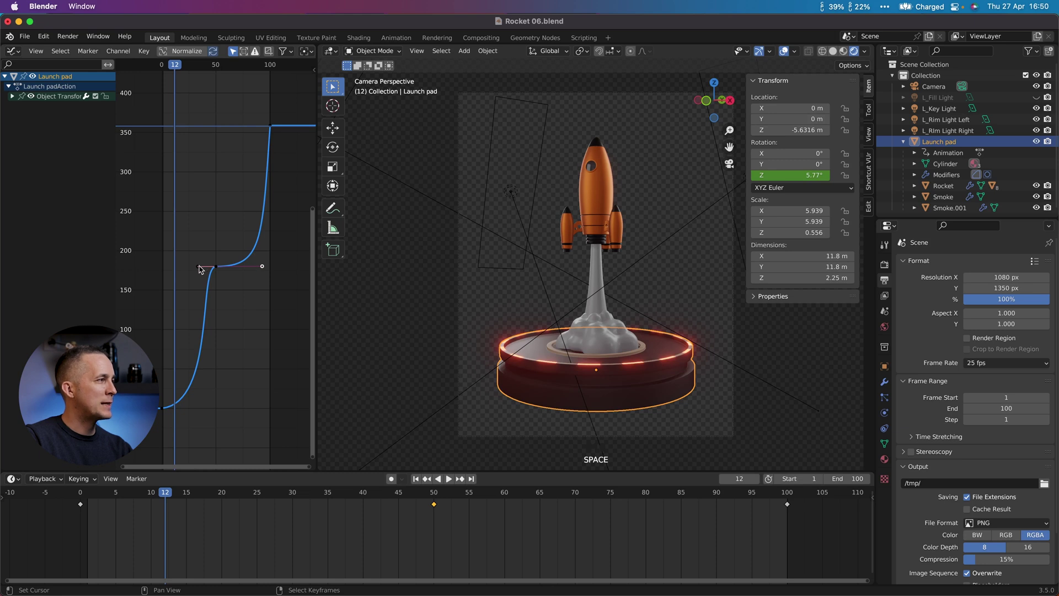
Lower the frame-50 handle and test an extra key near frame 78, undoing it after preview.
{"action": "mouse_move", "coordinate": [199, 268]}
{"action": "left_mouse_down"}
{"action": "mouse_move", "coordinate": [190, 255]}
{"action": "mouse_move", "coordinate": [196, 279]}
{"action": "left_mouse_up"}
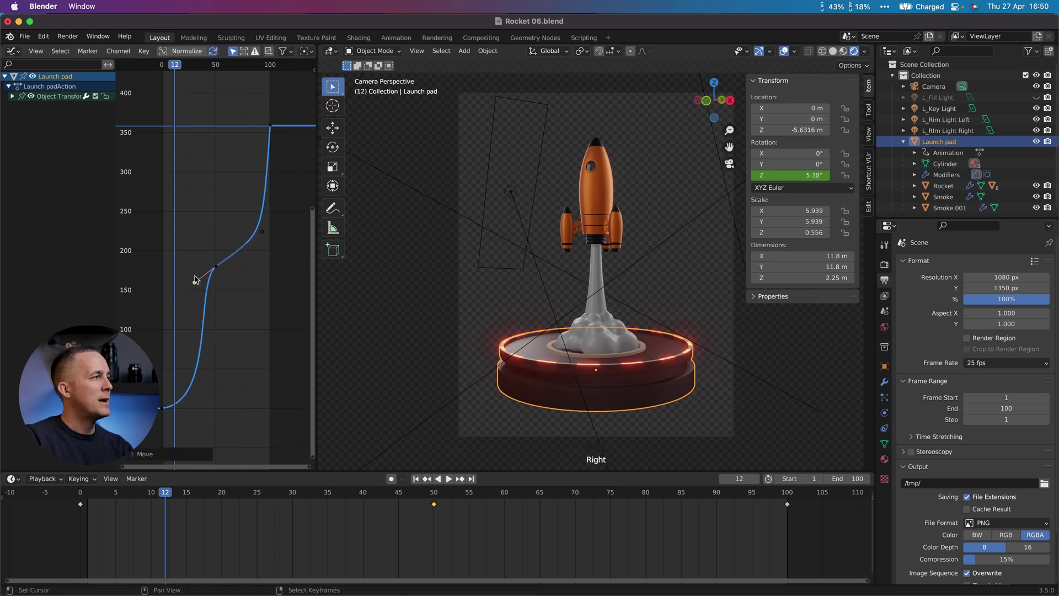
{"action": "key", "text": "super"}
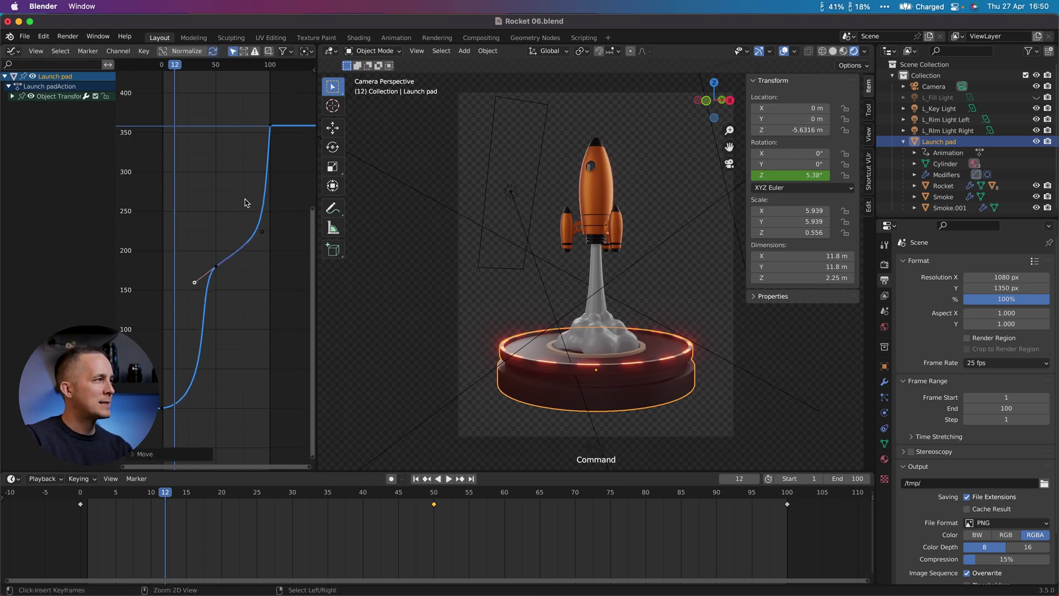
{"action": "left_click", "coordinate": [246, 201], "text": "super"}
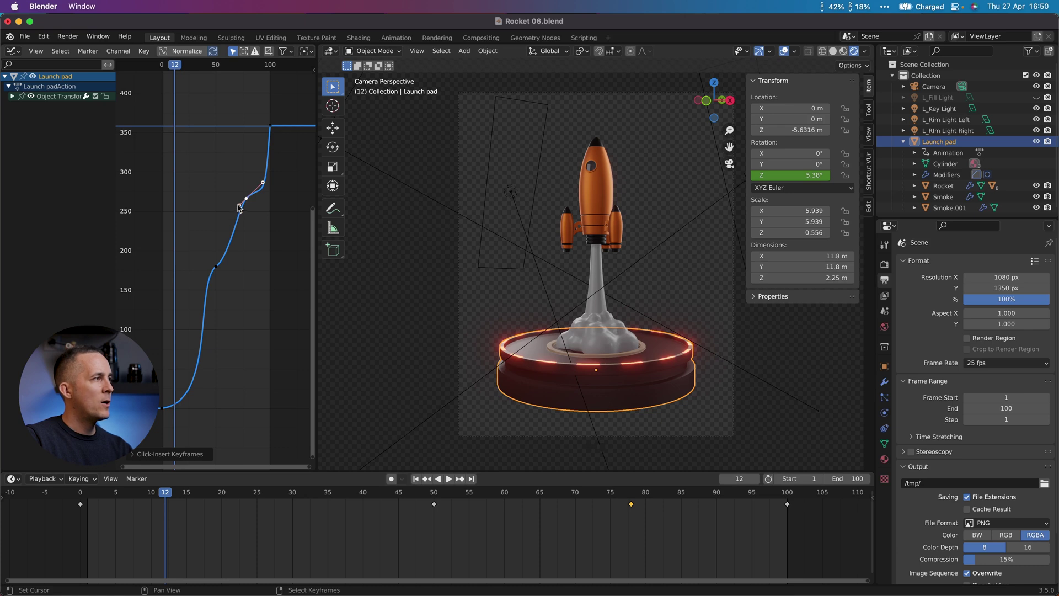
{"action": "left_click", "coordinate": [220, 205]}
{"action": "right_click_drag", "start_coordinate": [240, 206], "coordinate": [190, 206]}
{"action": "left_click", "coordinate": [83, 497]}
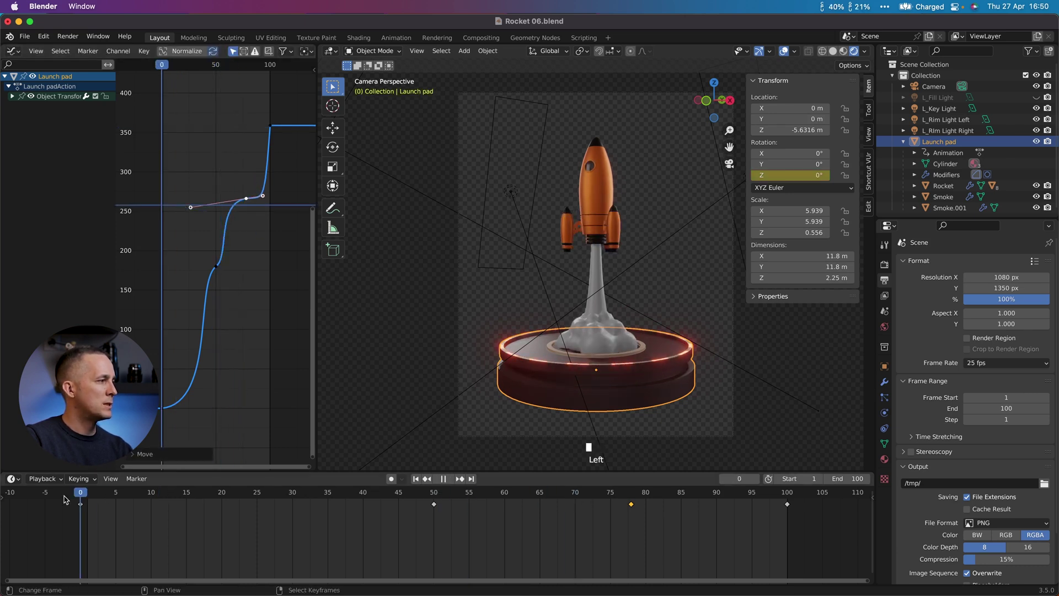
{"action": "key", "text": "space"}
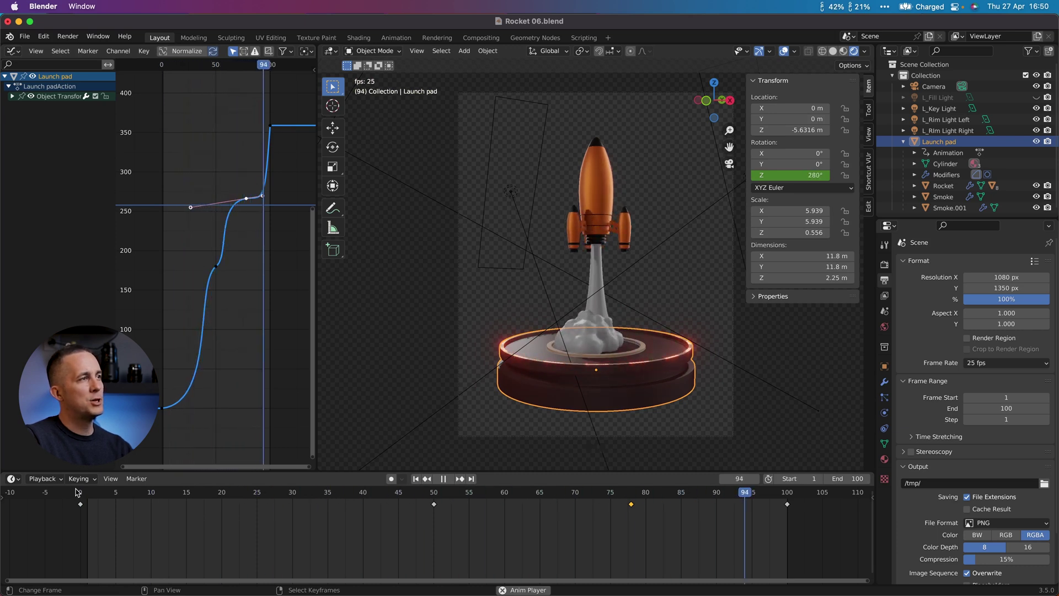
{"action": "key", "text": "space"}
{"action": "key", "text": "super+z"}
{"action": "key", "text": "super+z"}
{"action": "key", "text": "super+z"}
{"action": "key", "text": "super+z"}
{"action": "key", "text": "super+z"}
{"action": "key", "text": "super+z"}
{"action": "key", "text": "super+z"}
{"action": "key", "text": "super+z"}
{"action": "key", "text": "super+z"}
{"action": "key", "text": "super+z"}
{"action": "key", "text": "super+z"}
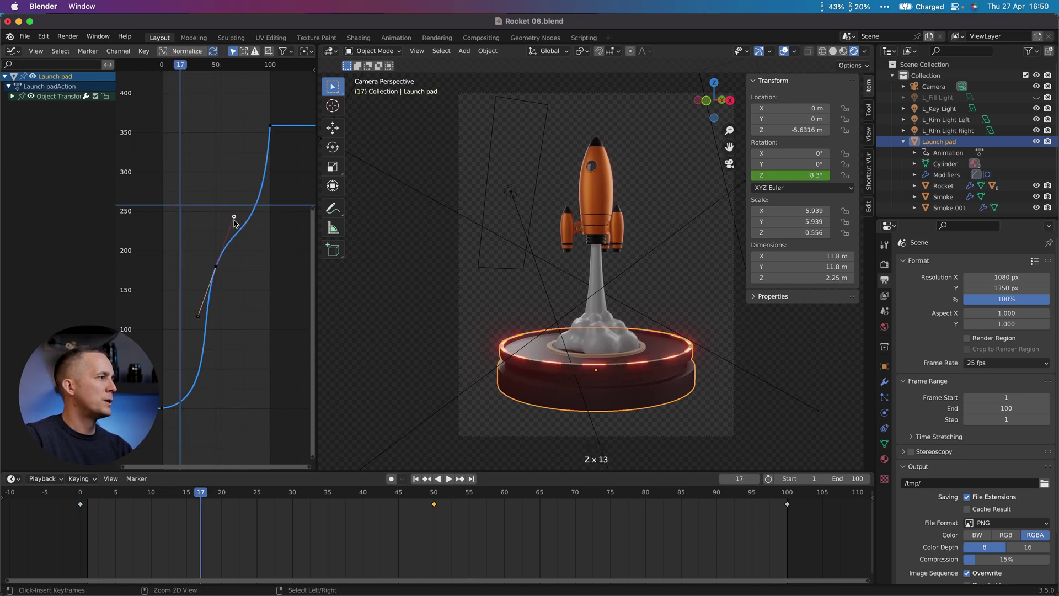
Raise the frame-50 key, steepen the approach to frame 100, and remove the top overshoot, then play.
{"action": "right_click_drag", "start_coordinate": [262, 245], "coordinate": [239, 147]}
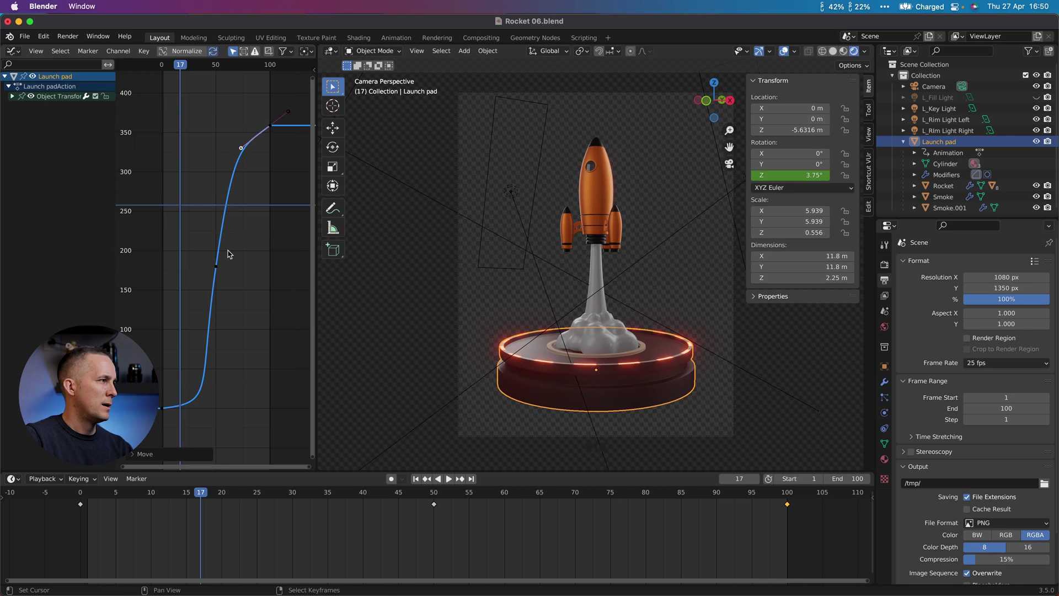
{"action": "right_click", "coordinate": [216, 268]}
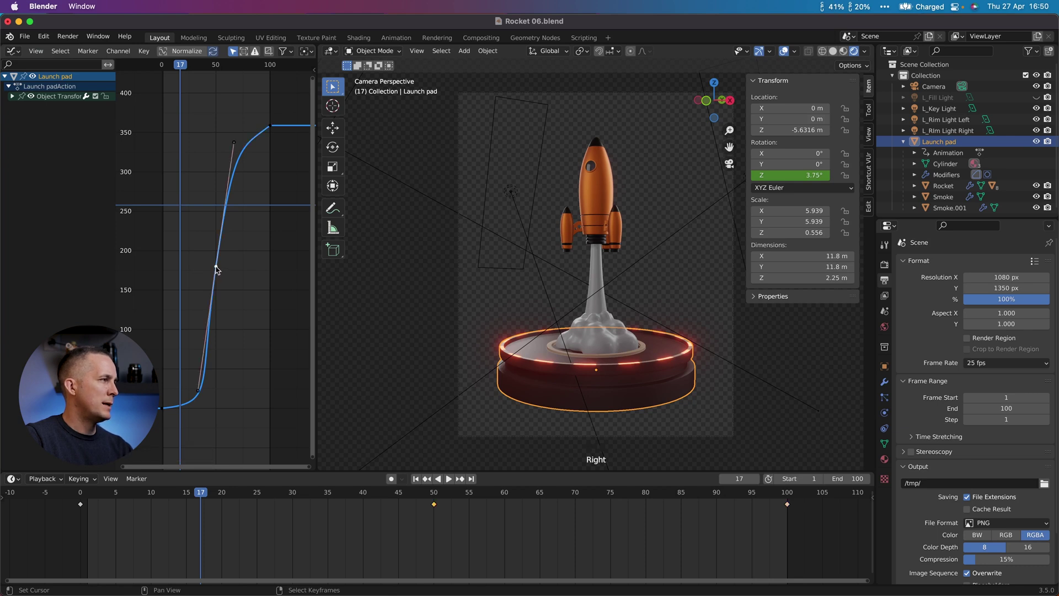
{"action": "right_click_drag", "start_coordinate": [216, 268], "coordinate": [218, 241]}
{"action": "mouse_move", "coordinate": [200, 361]}
{"action": "right_mouse_down"}
{"action": "mouse_move", "coordinate": [217, 354]}
{"action": "mouse_move", "coordinate": [206, 355]}
{"action": "right_mouse_up"}
{"action": "scroll", "coordinate": [234, 118], "scroll_direction": "up", "scroll_amount": 1}
{"action": "scroll", "coordinate": [235, 118], "scroll_direction": "down", "scroll_amount": 2}
{"action": "right_click_drag", "start_coordinate": [234, 82], "coordinate": [238, 153]}
{"action": "right_click", "coordinate": [266, 138]}
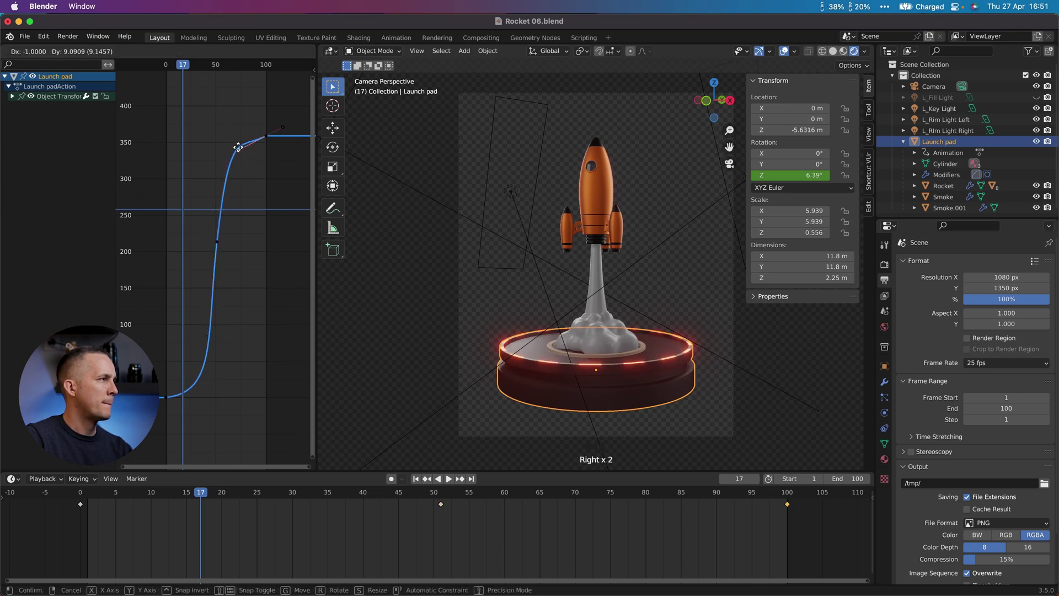
{"action": "left_click", "coordinate": [239, 149]}
{"action": "key", "text": "space"}
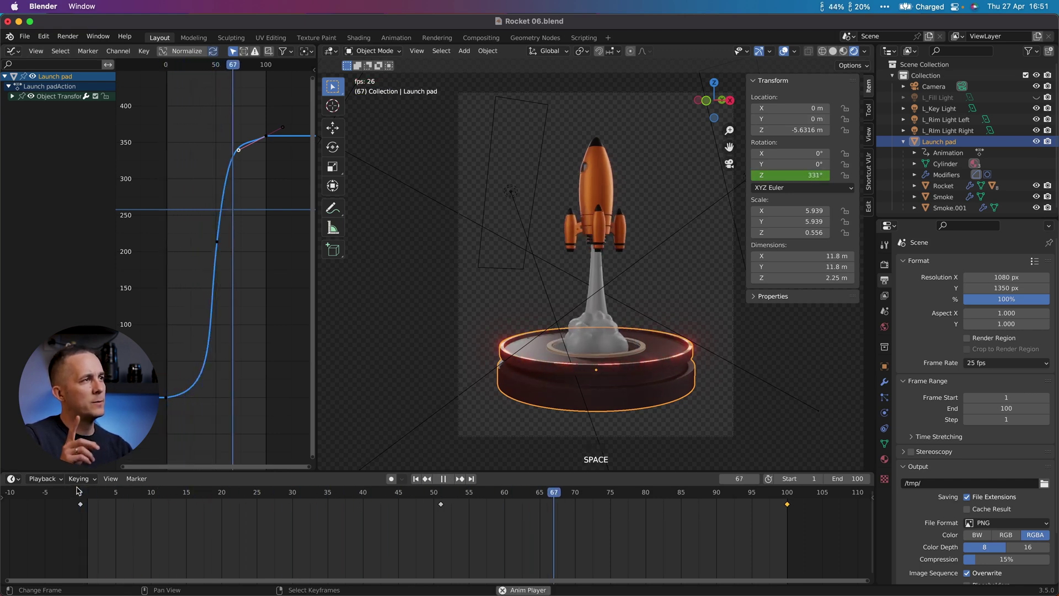
Soften the top handle, lengthen the middle key's handles, ease the frame-100 stop, then replay.
{"action": "key", "text": "space"}
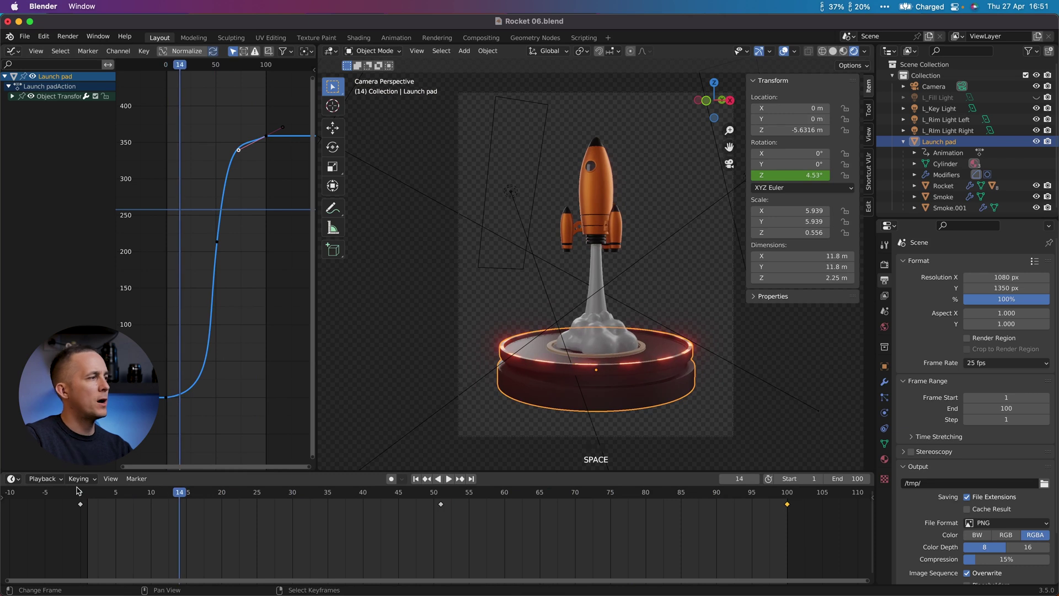
{"action": "right_click", "coordinate": [240, 153]}
{"action": "right_click_drag", "start_coordinate": [240, 154], "coordinate": [249, 154]}
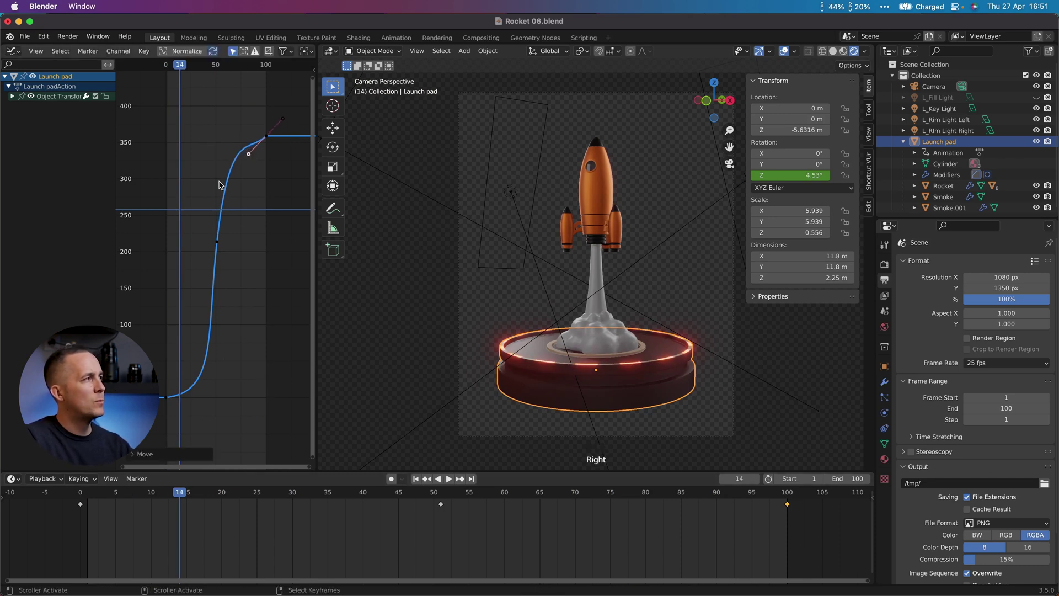
{"action": "right_click", "coordinate": [218, 241]}
{"action": "right_click_drag", "start_coordinate": [230, 129], "coordinate": [227, 155]}
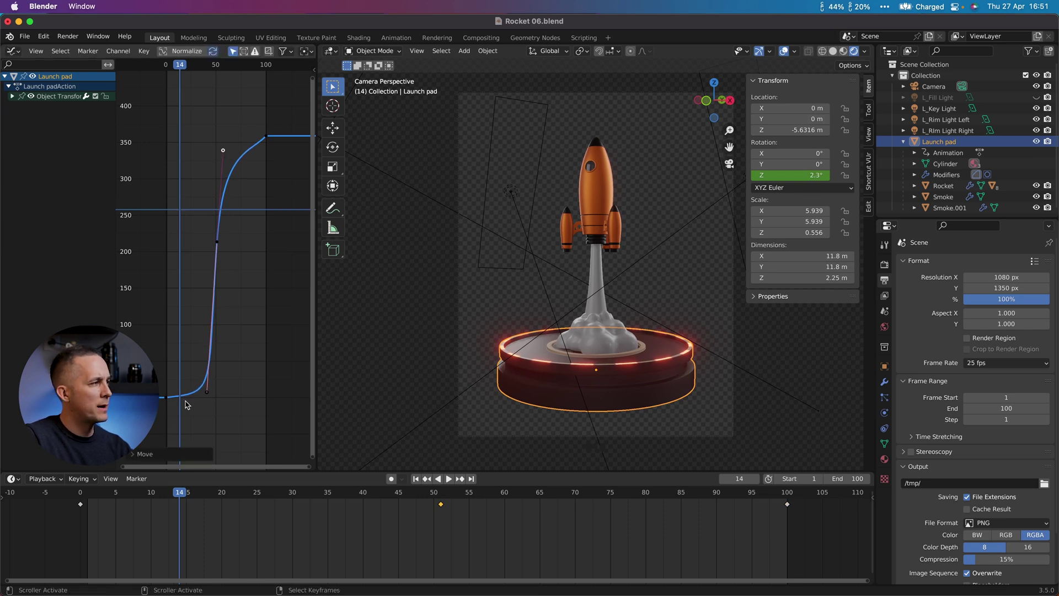
{"action": "right_click_drag", "start_coordinate": [210, 391], "coordinate": [209, 386]}
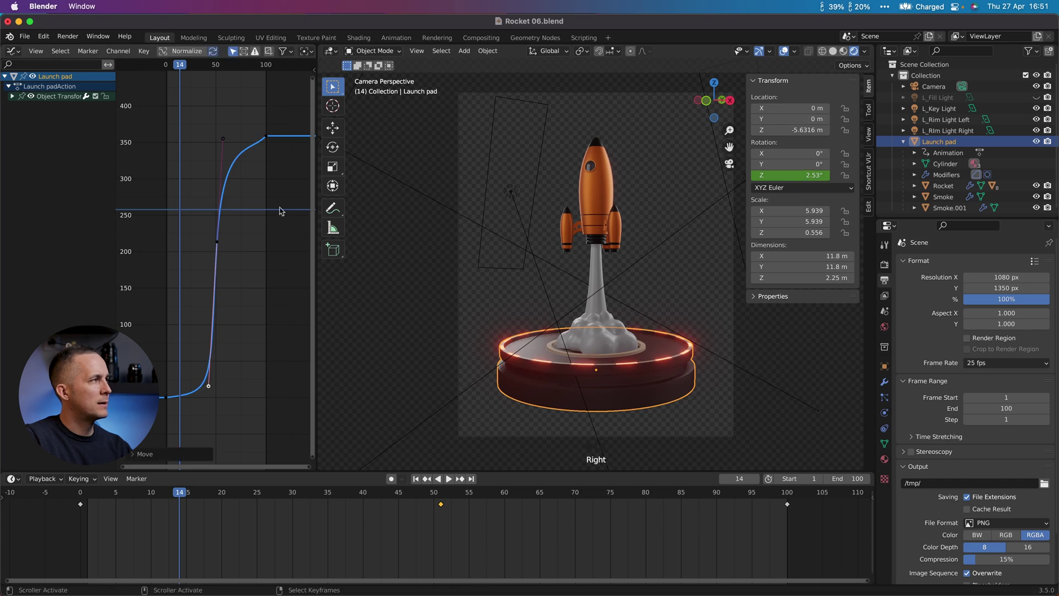
{"action": "right_click", "coordinate": [268, 138]}
{"action": "right_click_drag", "start_coordinate": [282, 122], "coordinate": [284, 128]}
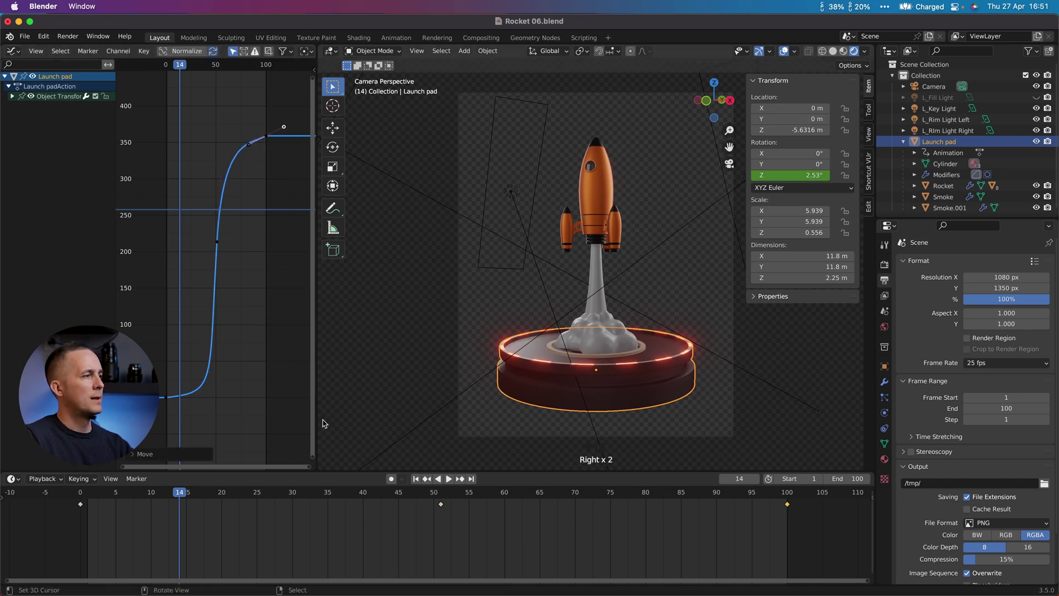
{"action": "key", "text": "space"}
{"action": "left_click", "coordinate": [70, 495]}
{"action": "key", "text": "space"}
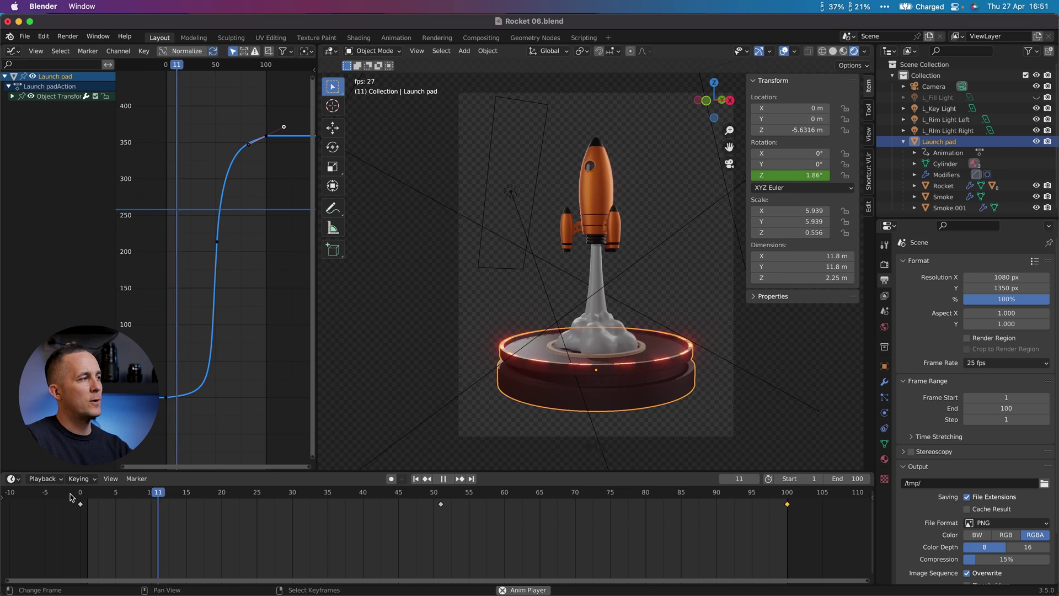
Extend the middle key's handle further to steepen the climb and replay from the start.
{"action": "key", "text": "space"}
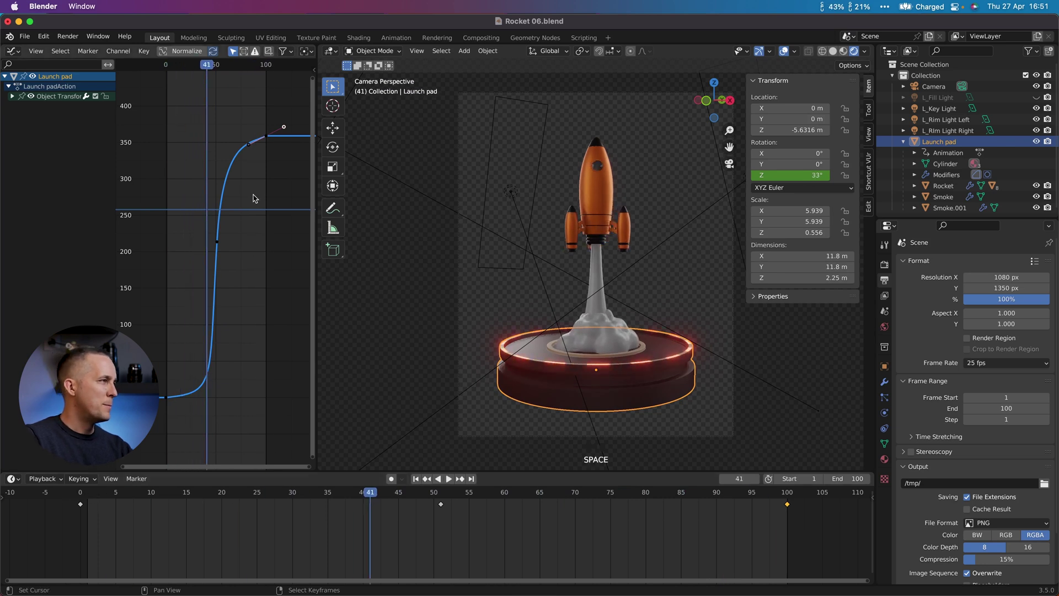
{"action": "right_click", "coordinate": [217, 241]}
{"action": "right_click_drag", "start_coordinate": [224, 140], "coordinate": [238, 147]}
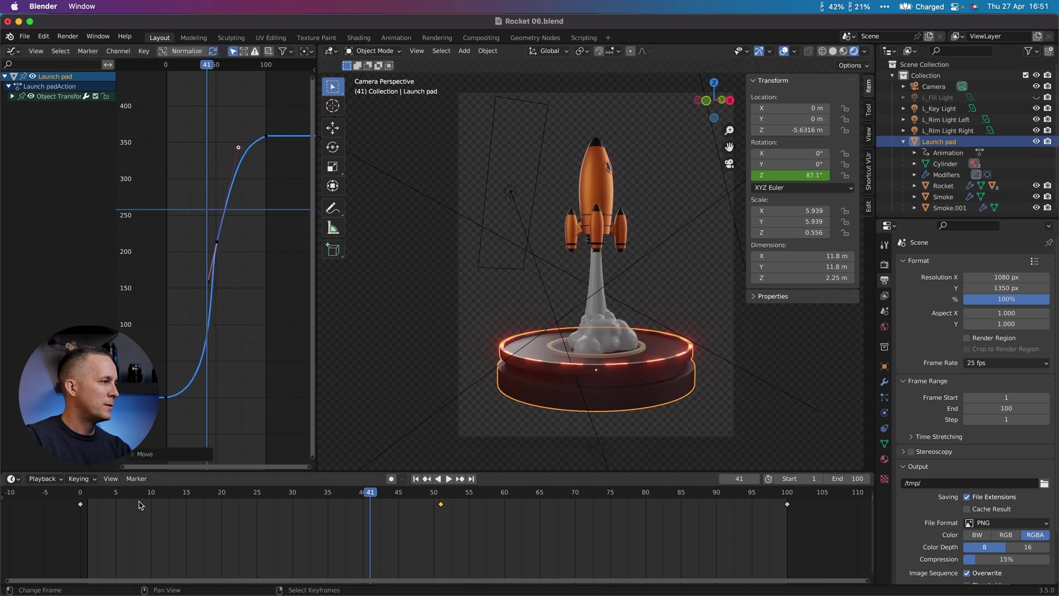
{"action": "left_click", "coordinate": [79, 495]}
{"action": "key", "text": "space"}
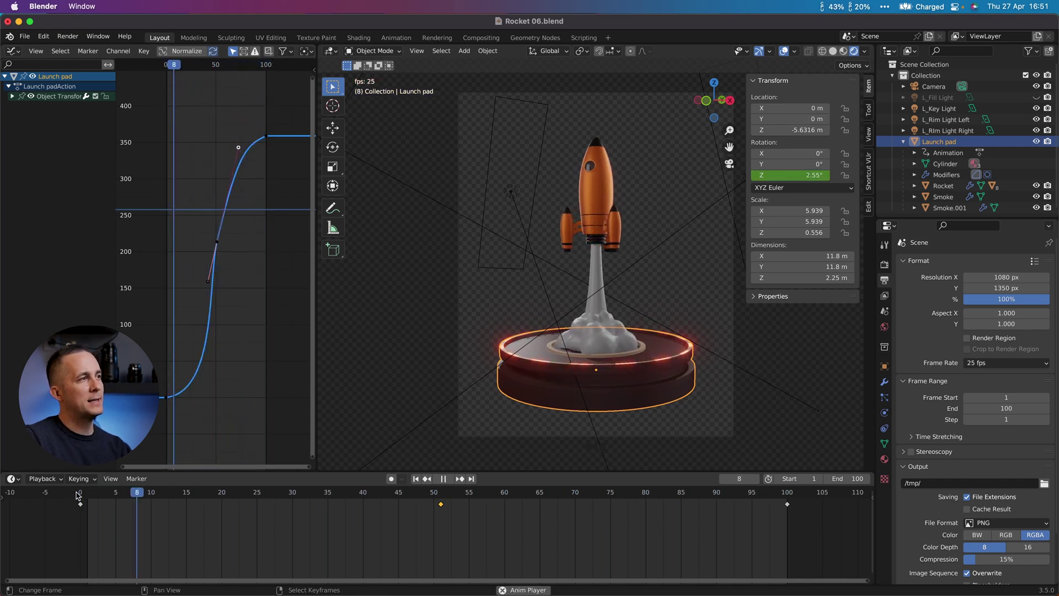
{"action": "key", "text": "space"}
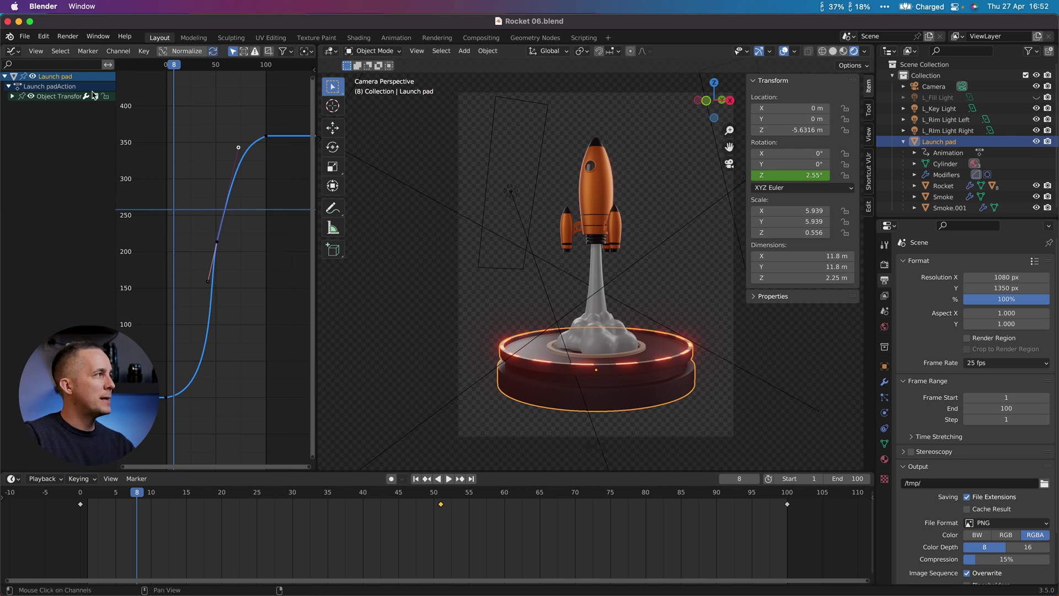
Turn the Graph Editor area into a top-view 3D Viewport and select the camera.
{"action": "left_click", "coordinate": [13, 52]}
{"action": "left_click", "coordinate": [28, 82]}
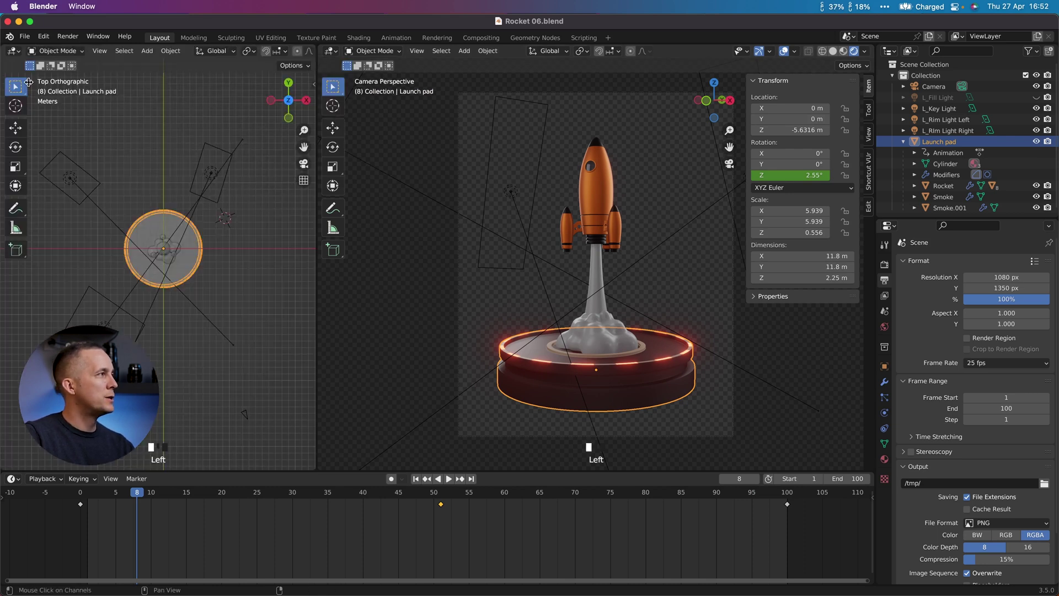
{"action": "left_click", "coordinate": [246, 418]}
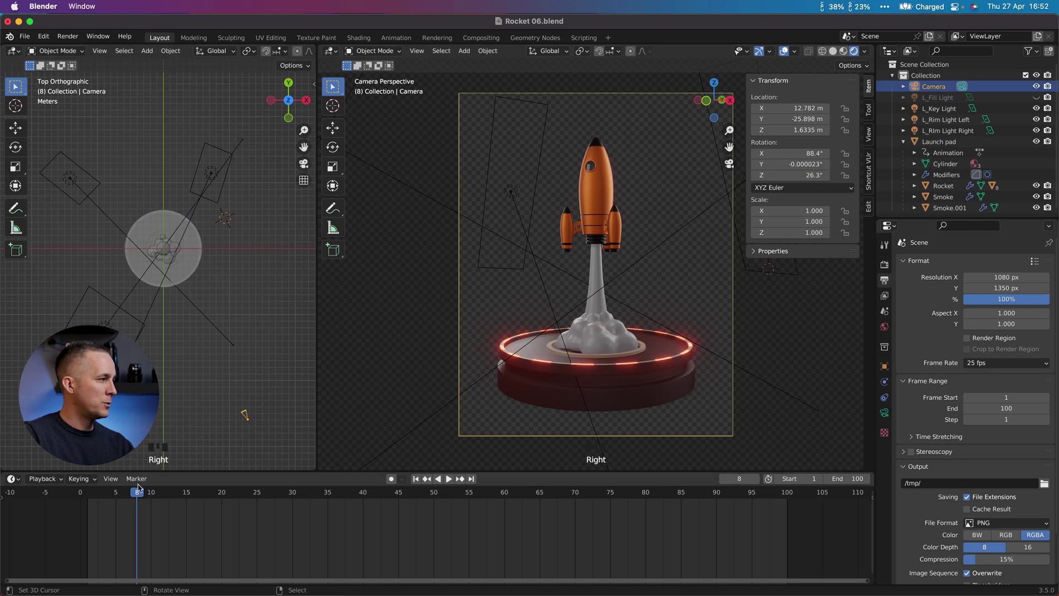
Keyframe the camera's location at frame 0.
{"action": "left_click_drag", "start_coordinate": [138, 487], "coordinate": [67, 496]}
{"action": "key", "text": "space"}
{"action": "key", "text": "i"}
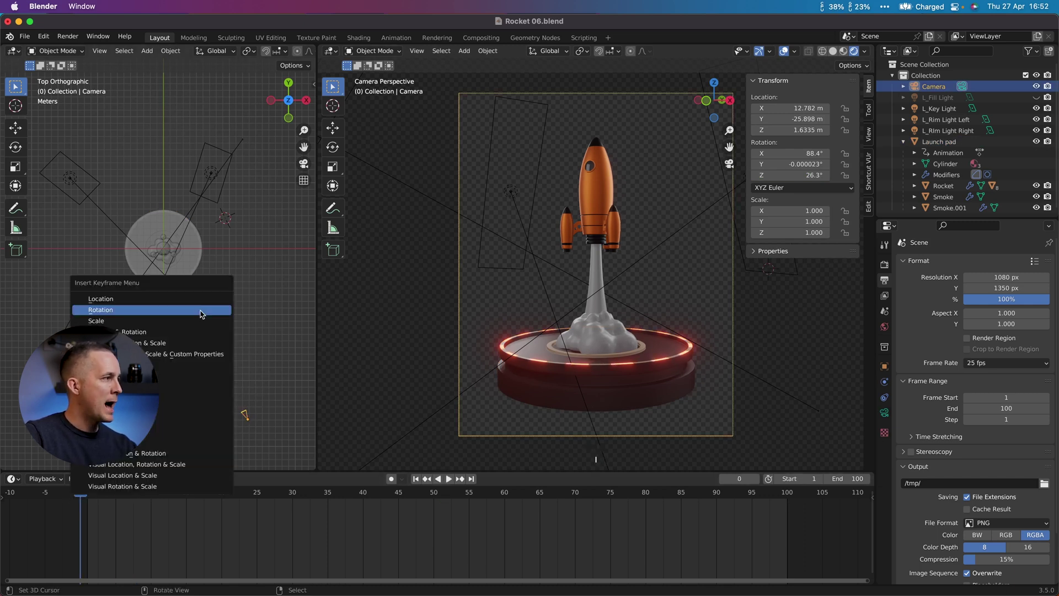
{"action": "left_click", "coordinate": [200, 301]}
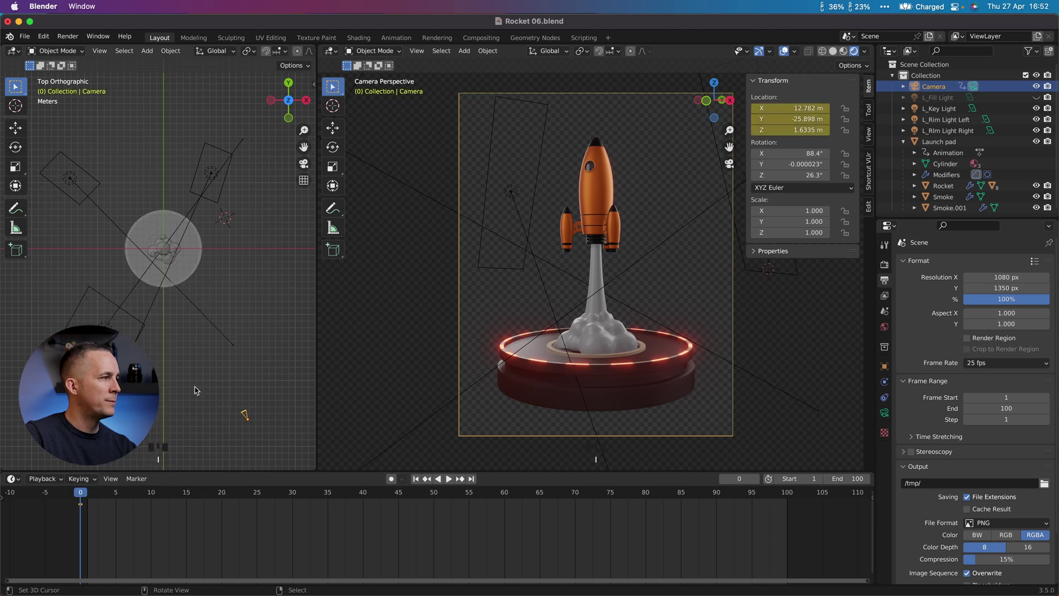
Preview the animation, then step to frame 50 and start moving the camera closer.
{"action": "key", "text": "space"}
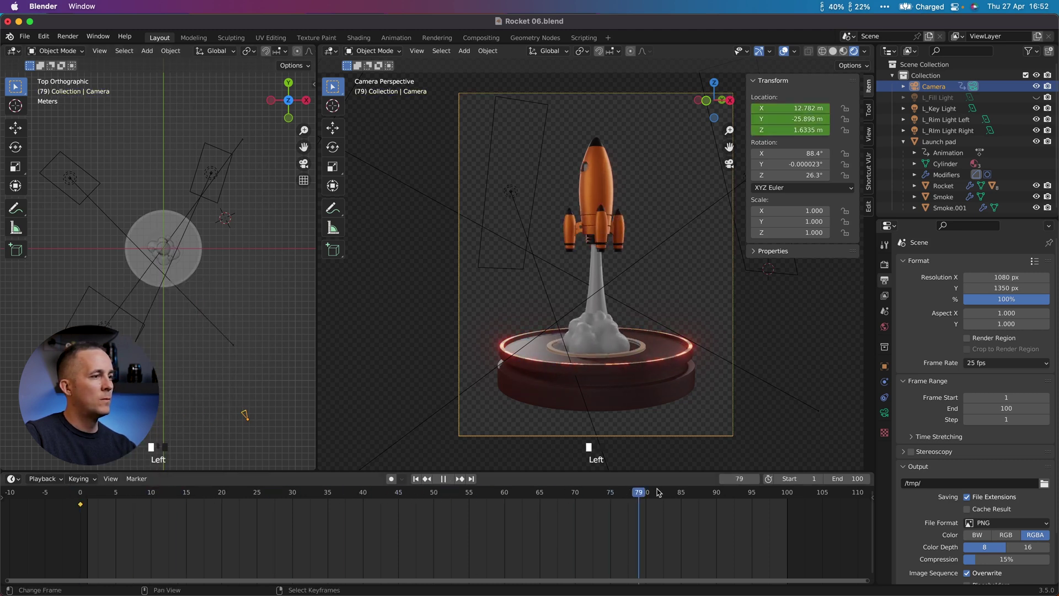
{"action": "left_click", "coordinate": [787, 496]}
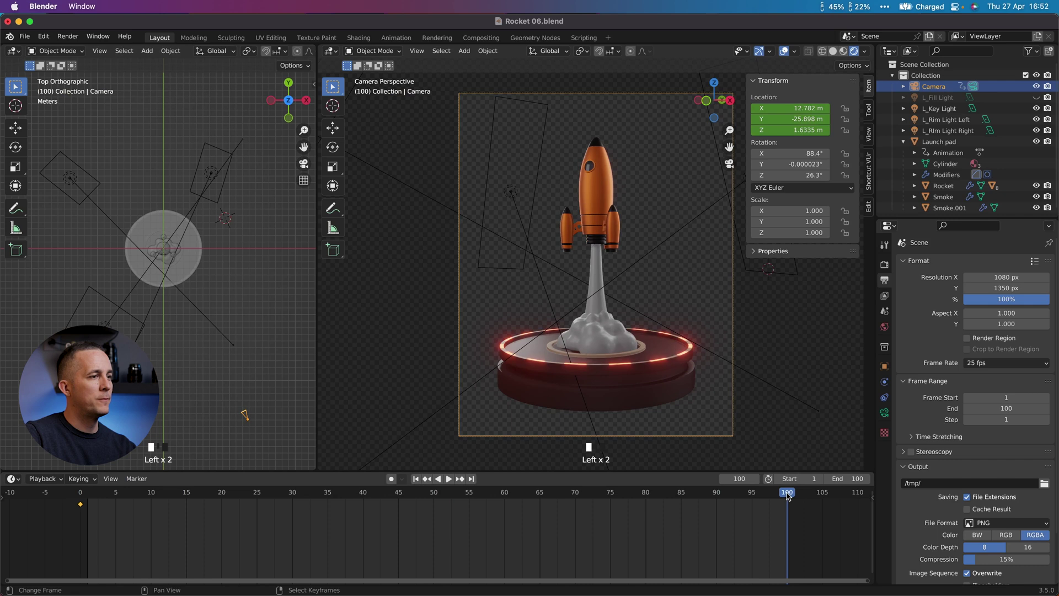
{"action": "left_click", "coordinate": [438, 479]}
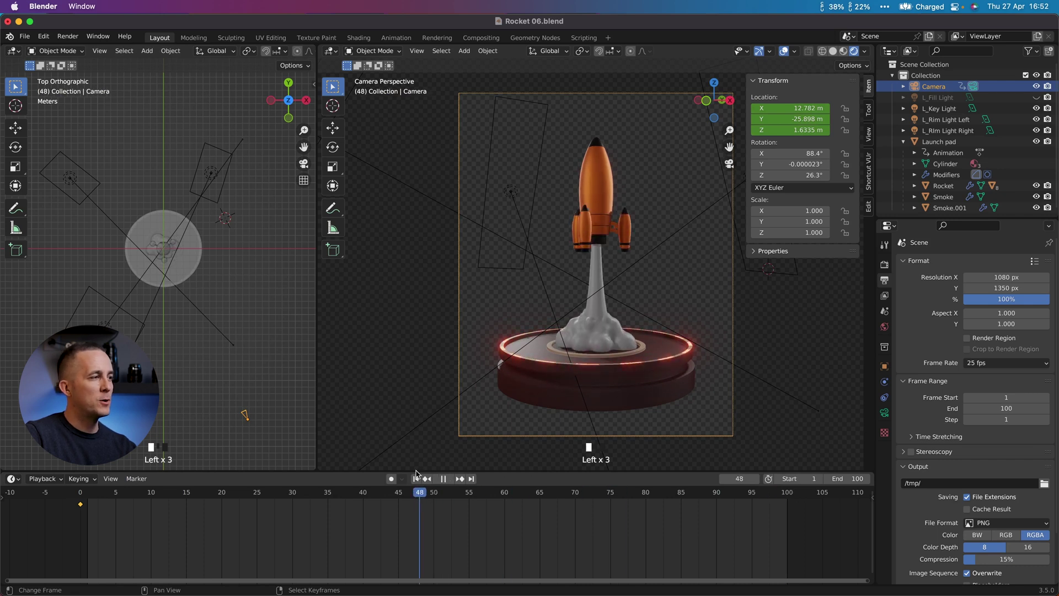
{"action": "left_click", "coordinate": [438, 476]}
{"action": "key", "text": "Left"}
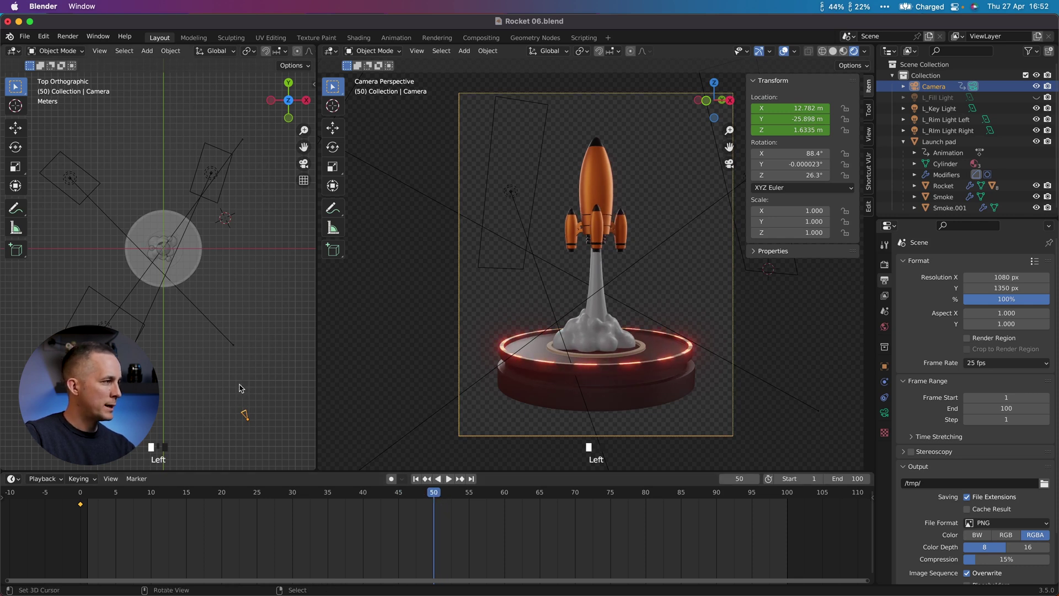
{"action": "key", "text": "g"}
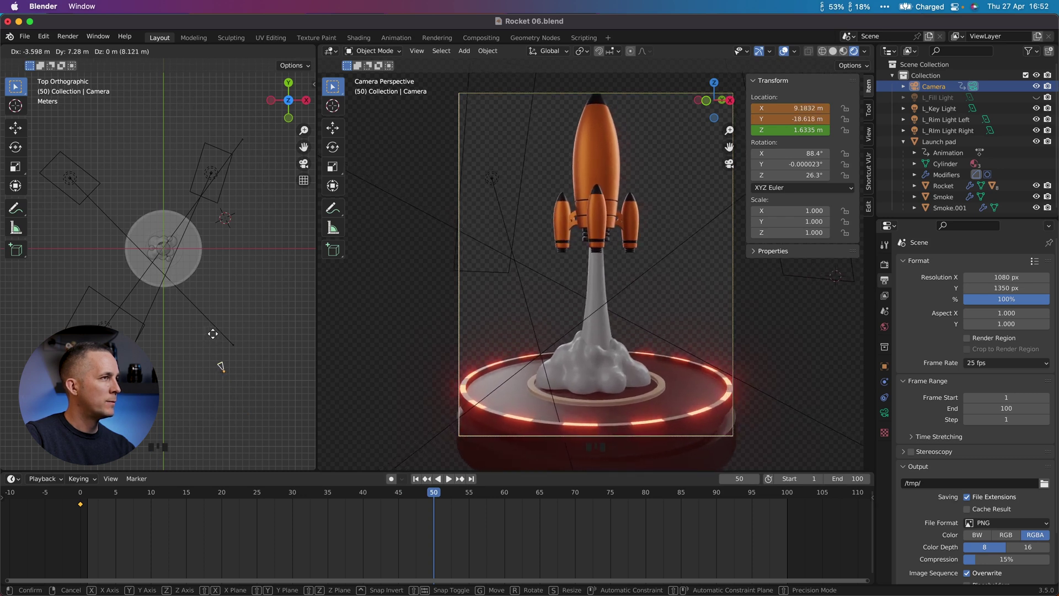
Confirm the camera's new closer position and keyframe its location at frame 50.
{"action": "left_click", "coordinate": [214, 337]}
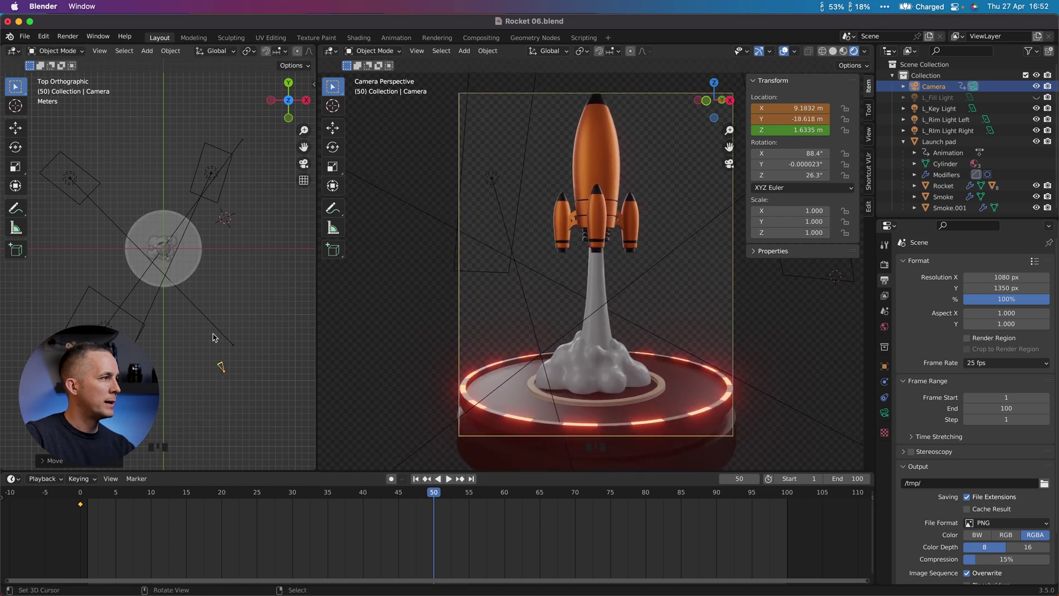
{"action": "key", "text": "i"}
{"action": "left_click", "coordinate": [260, 345]}
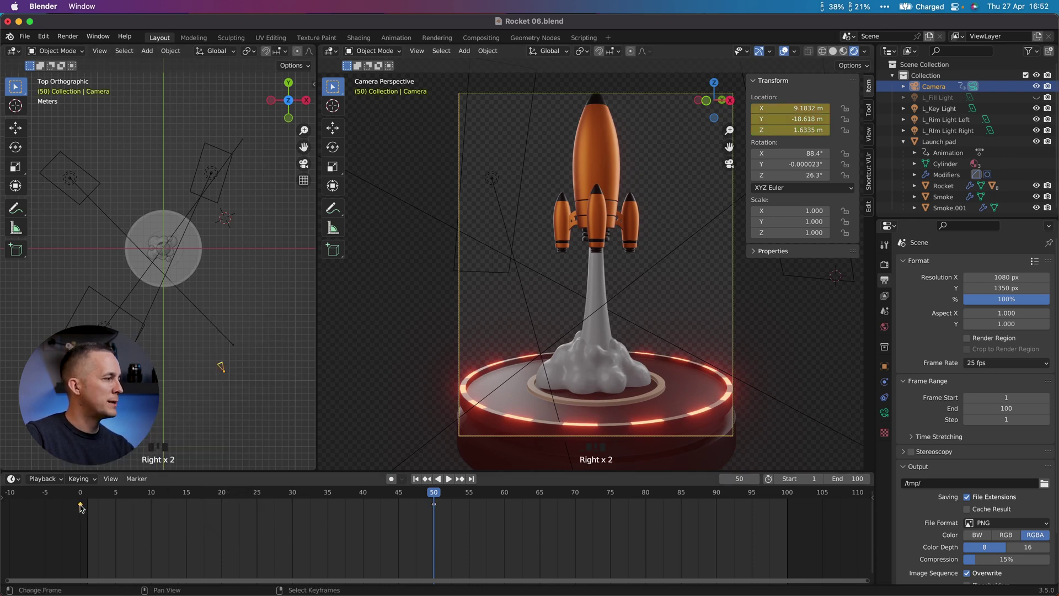
Paste the frame-0 camera keyframe at frame 100.
{"action": "left_click_drag", "start_coordinate": [81, 506], "coordinate": [109, 506]}
{"action": "right_click_drag", "start_coordinate": [68, 494], "coordinate": [91, 521]}
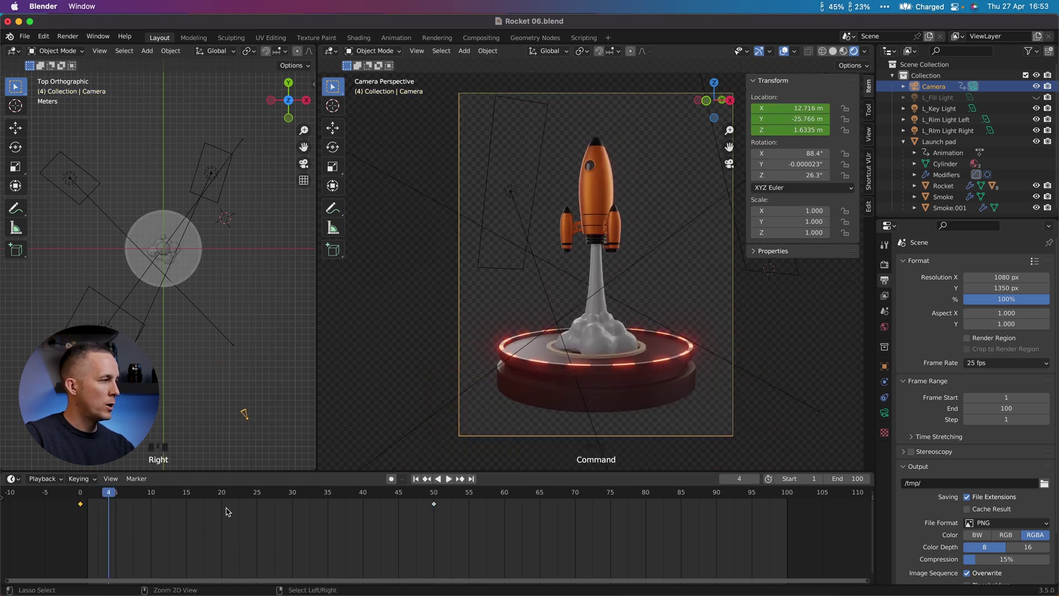
{"action": "left_click", "coordinate": [786, 497]}
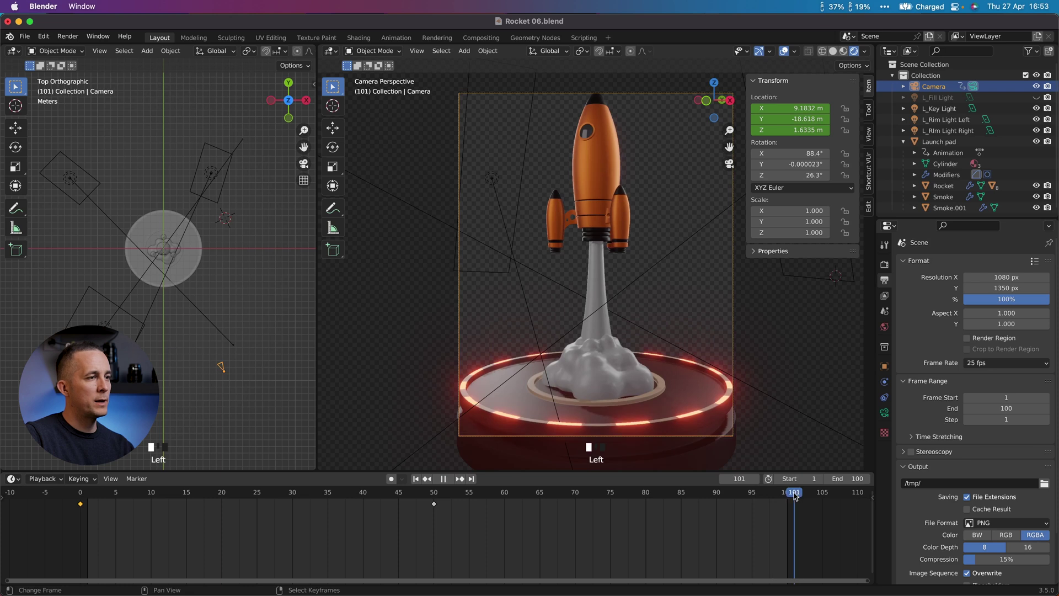
{"action": "key", "text": "super+v"}
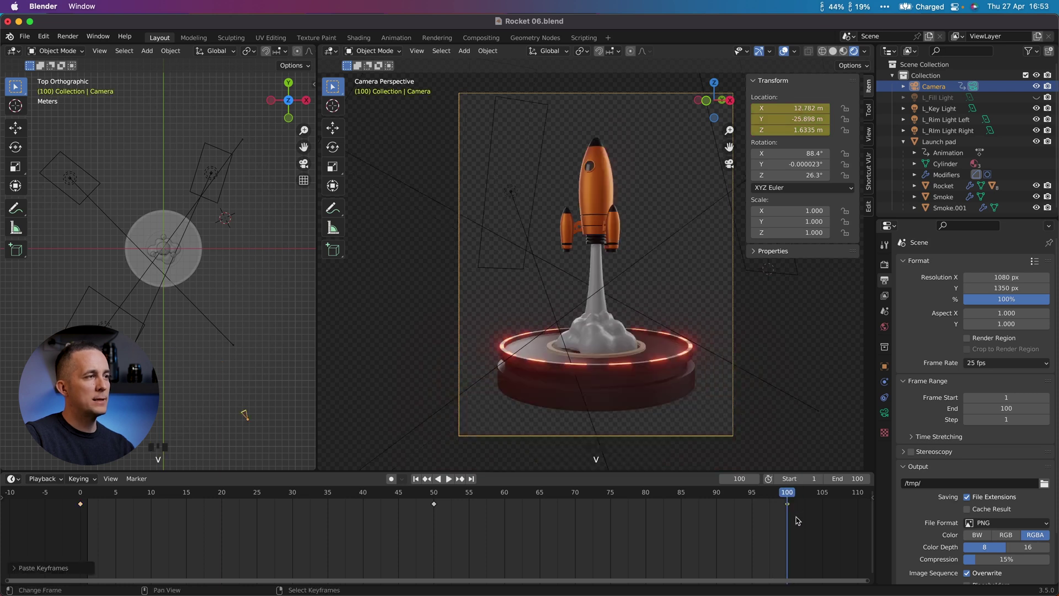
Play the camera push-in and pull-back from frame 0, then check frames 50 and 0.
{"action": "left_click", "coordinate": [81, 496]}
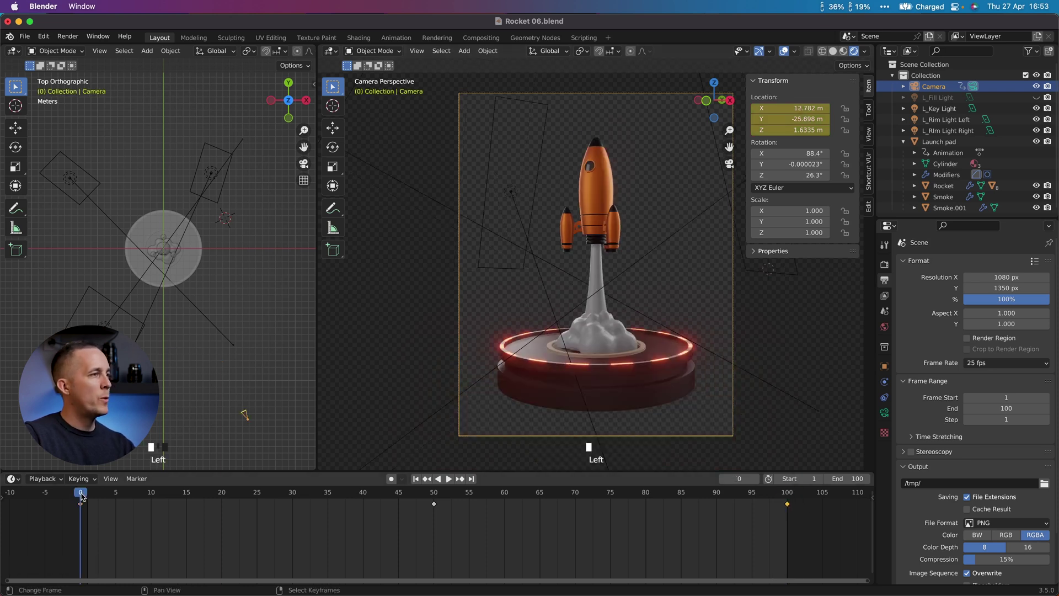
{"action": "key", "text": "space"}
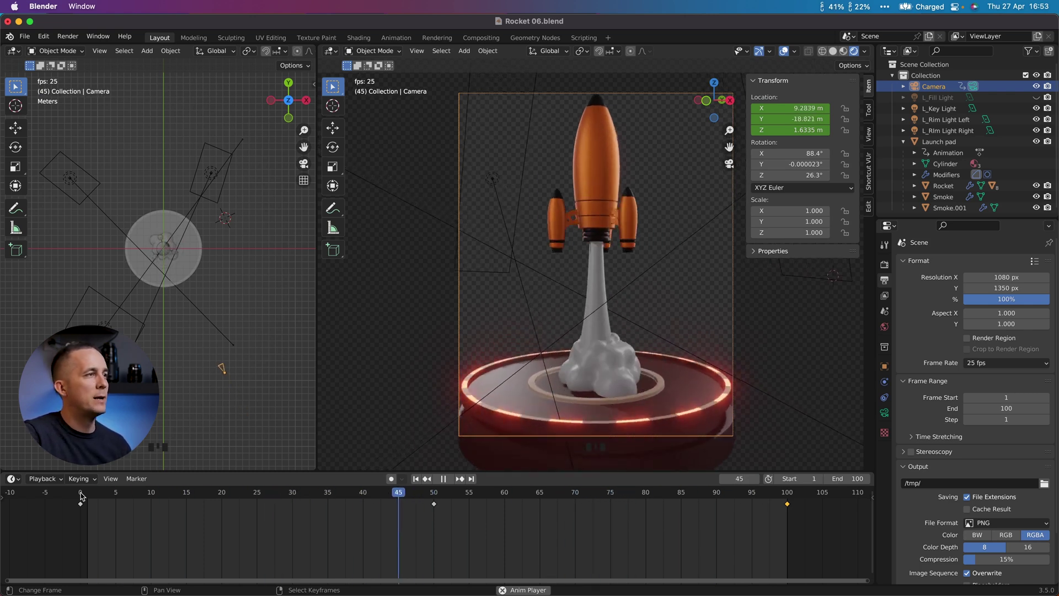
{"action": "key", "text": "space"}
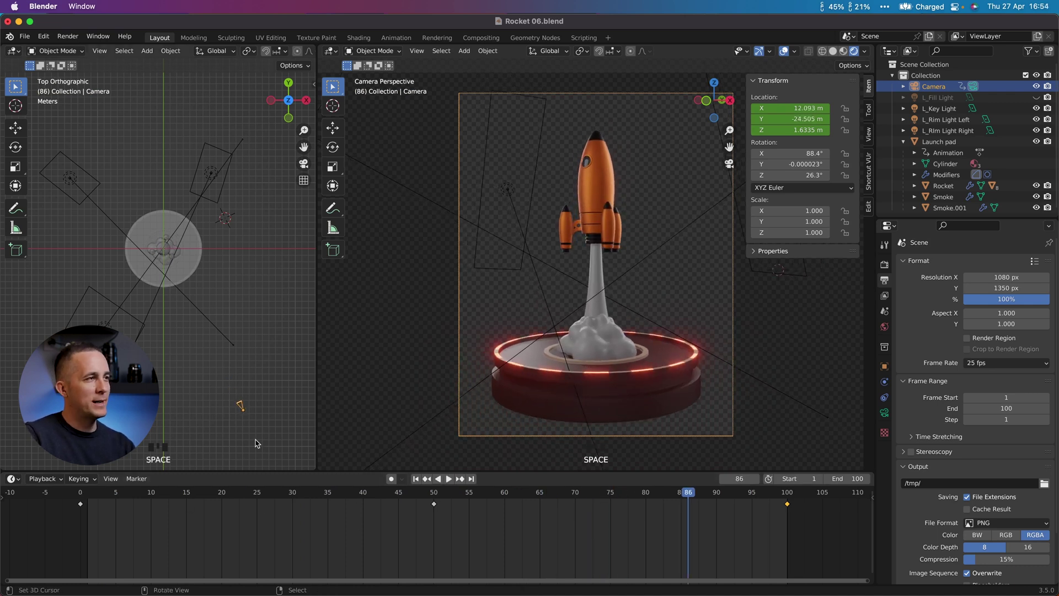
{"action": "left_click", "coordinate": [434, 496]}
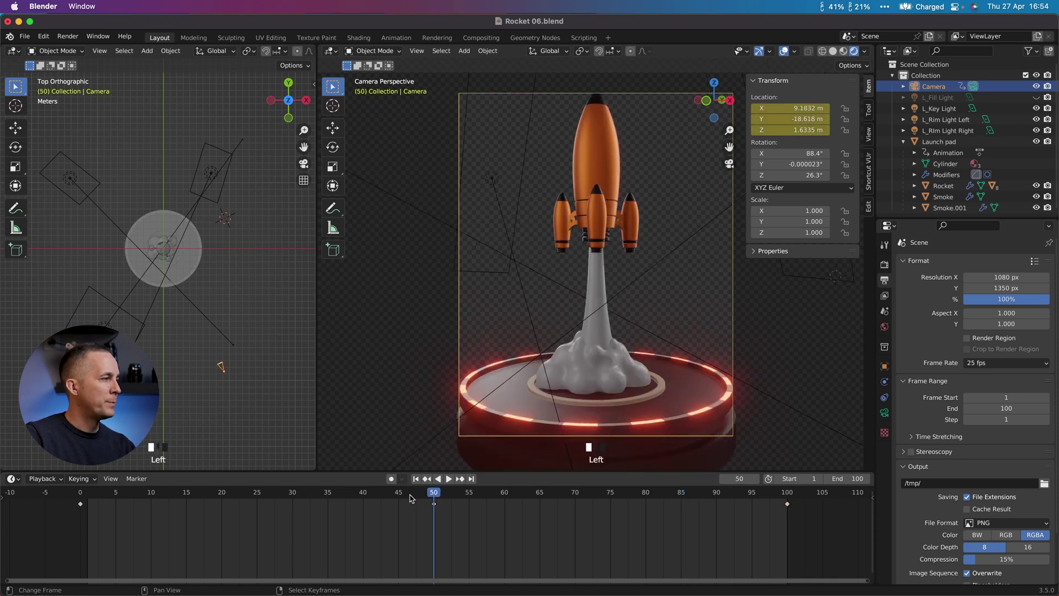
{"action": "left_click", "coordinate": [80, 496]}
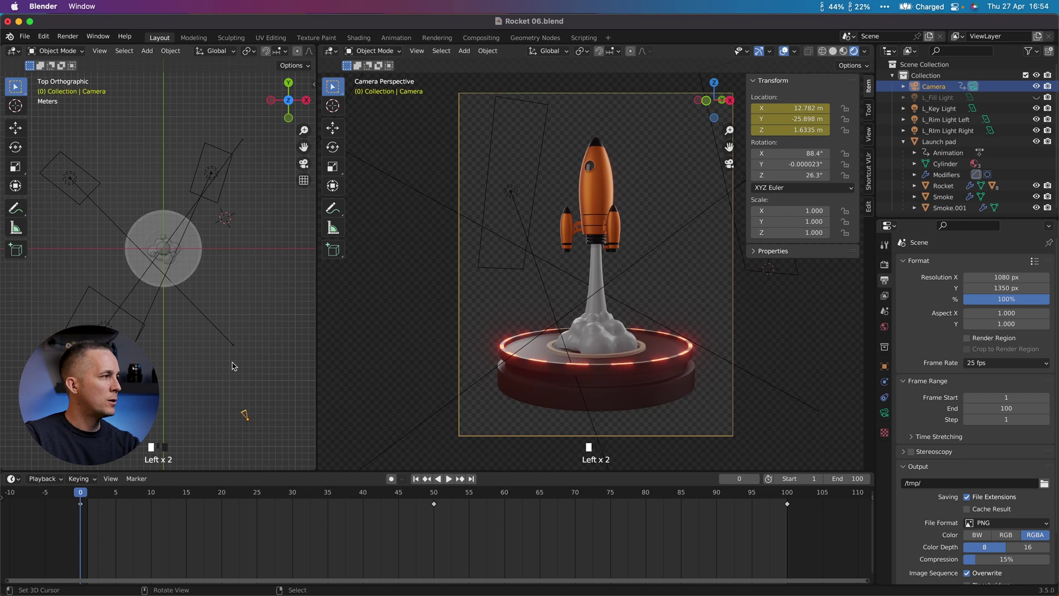
Frame the camera from the front and keyframe its rotation at frame 0.
{"action": "key", "text": "KP_1"}
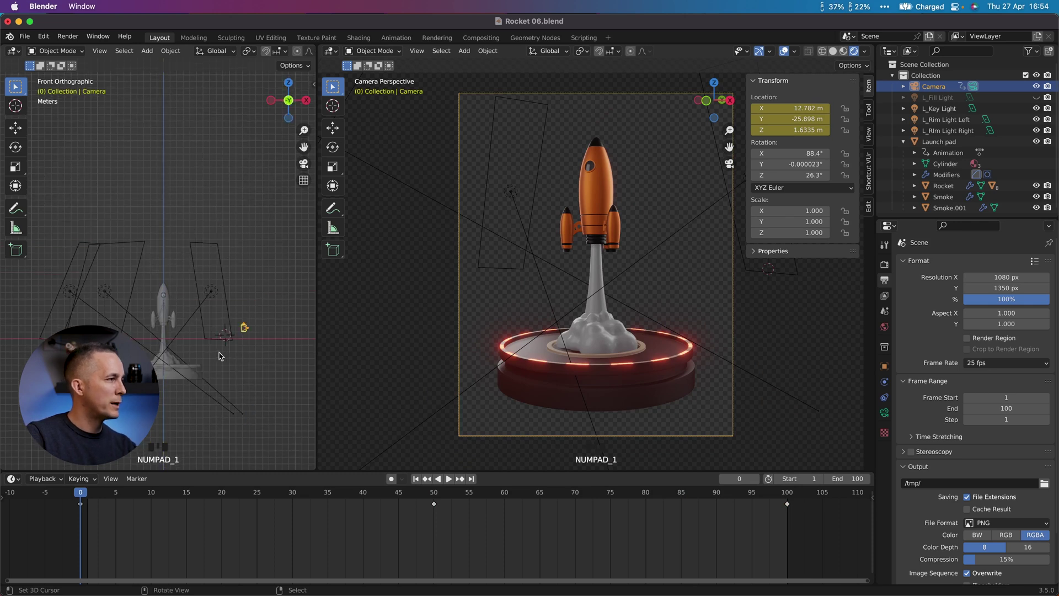
{"action": "middle_click_drag", "start_coordinate": [212, 359], "coordinate": [252, 357]}
{"action": "middle_click_drag", "start_coordinate": [245, 346], "coordinate": [165, 352], "text": "shift"}
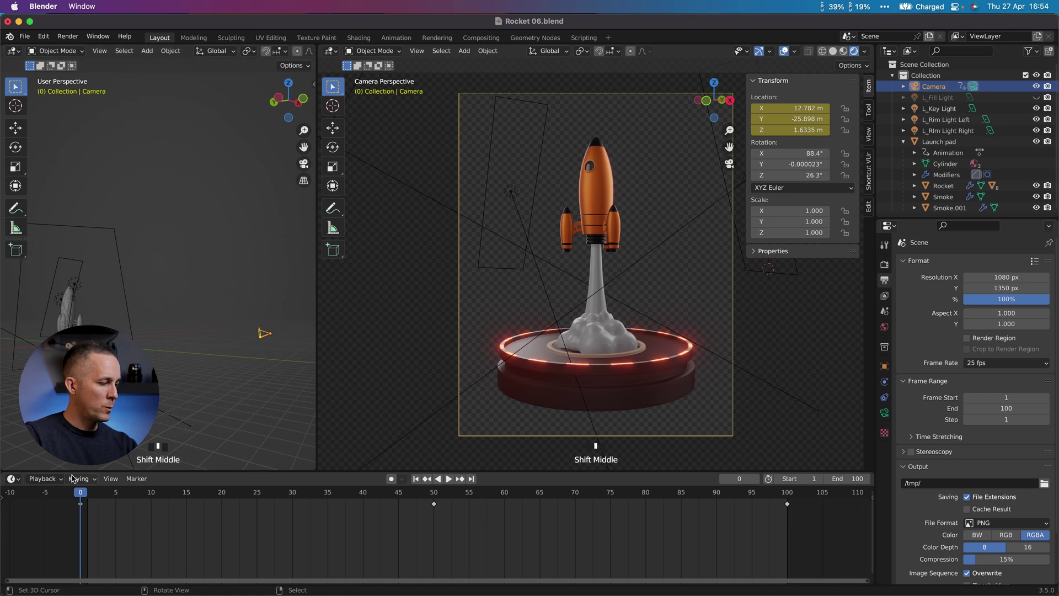
{"action": "key", "text": "i"}
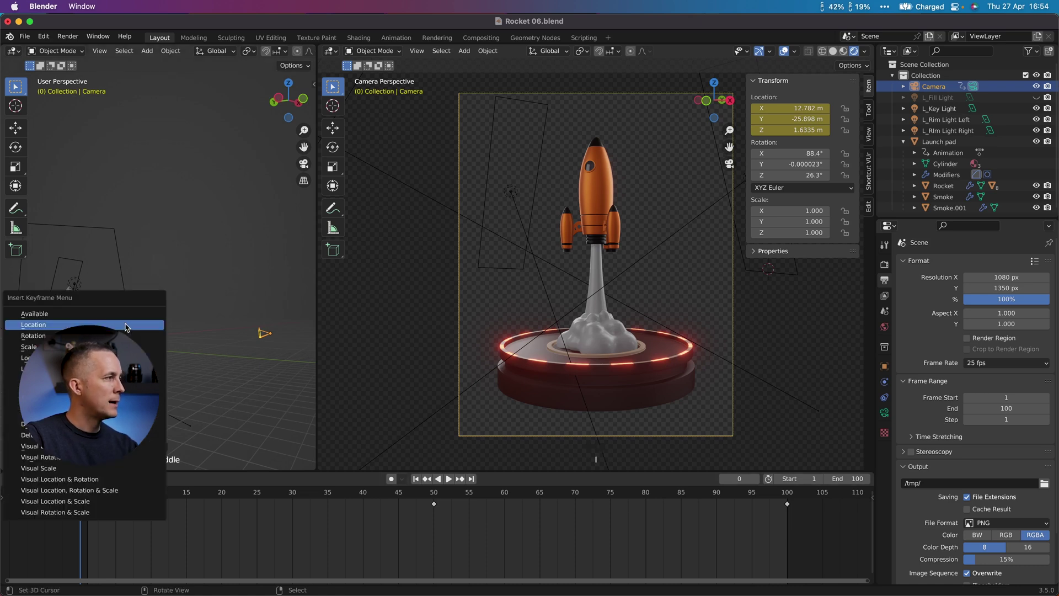
{"action": "key", "text": "Return"}
At frame 50, tilt the camera to 73.7° on its local X and raise it to Z 8.2037 m.
{"action": "left_click_drag", "start_coordinate": [91, 494], "coordinate": [433, 498]}
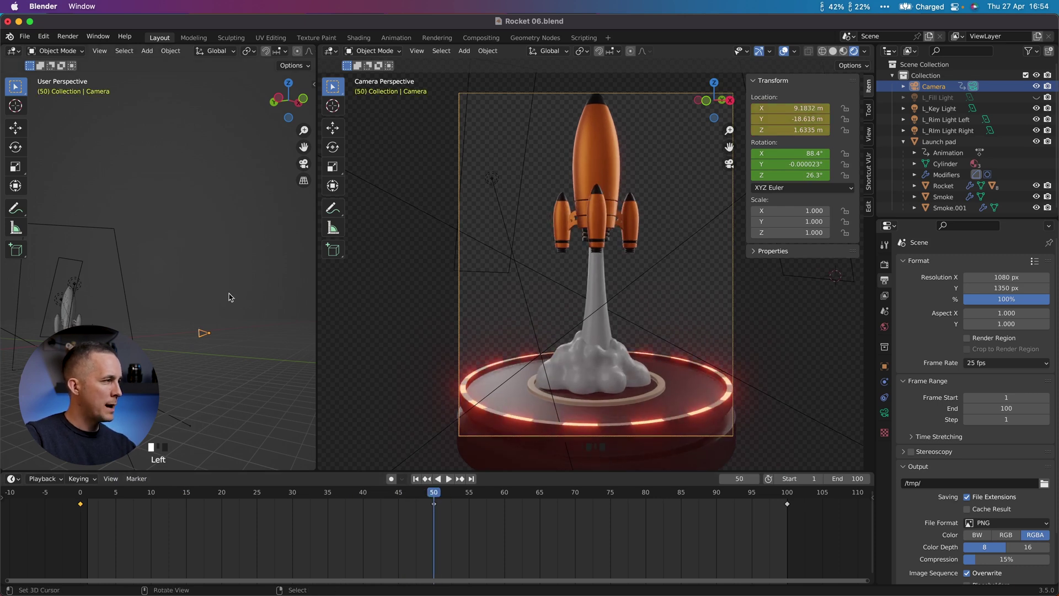
{"action": "key", "text": "r"}
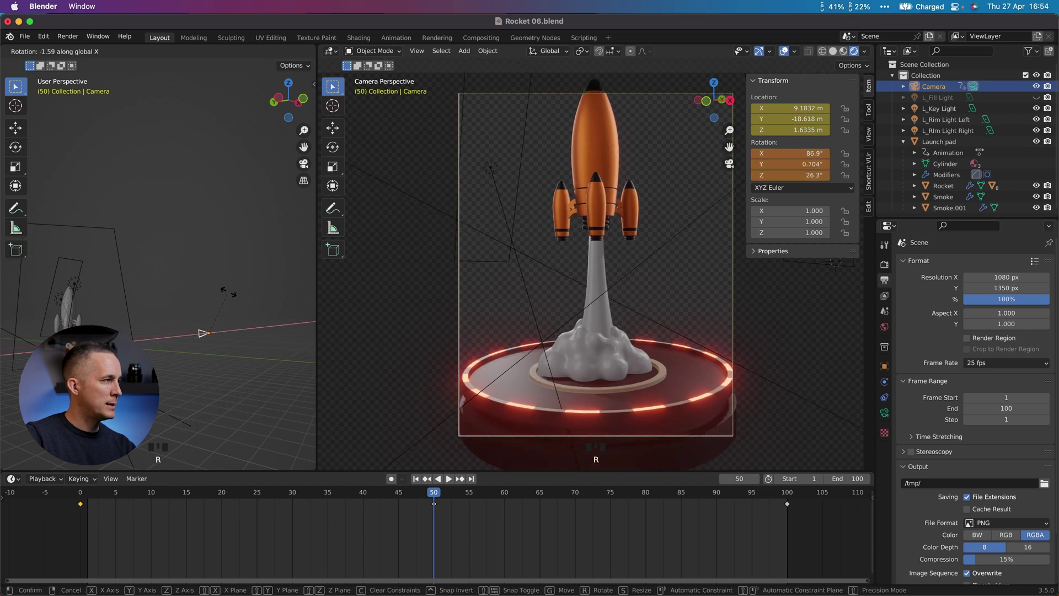
{"action": "key", "text": "x"}
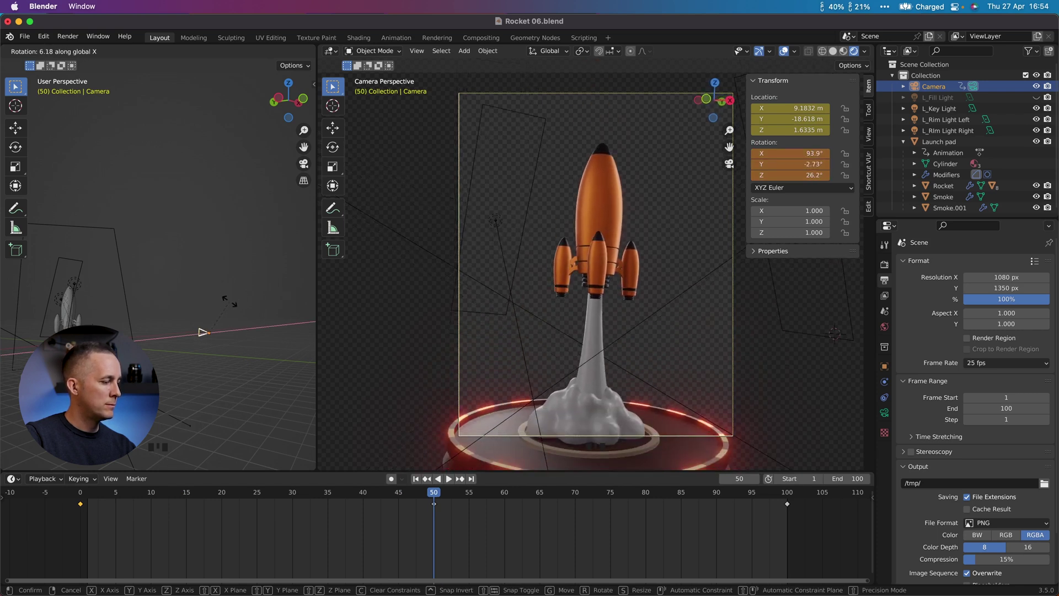
{"action": "key", "text": "x"}
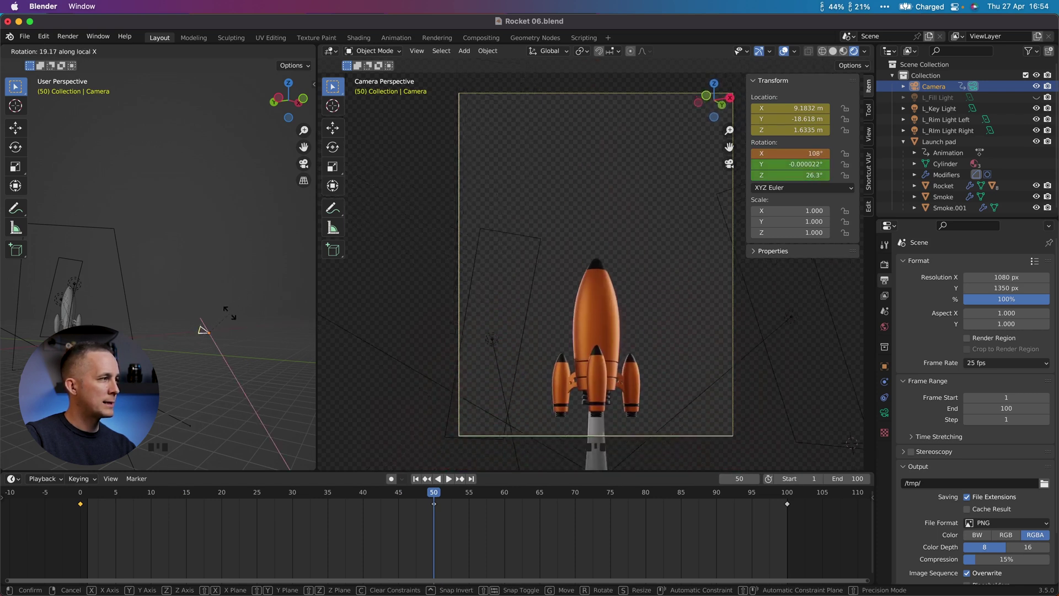
{"action": "left_click", "coordinate": [224, 273]}
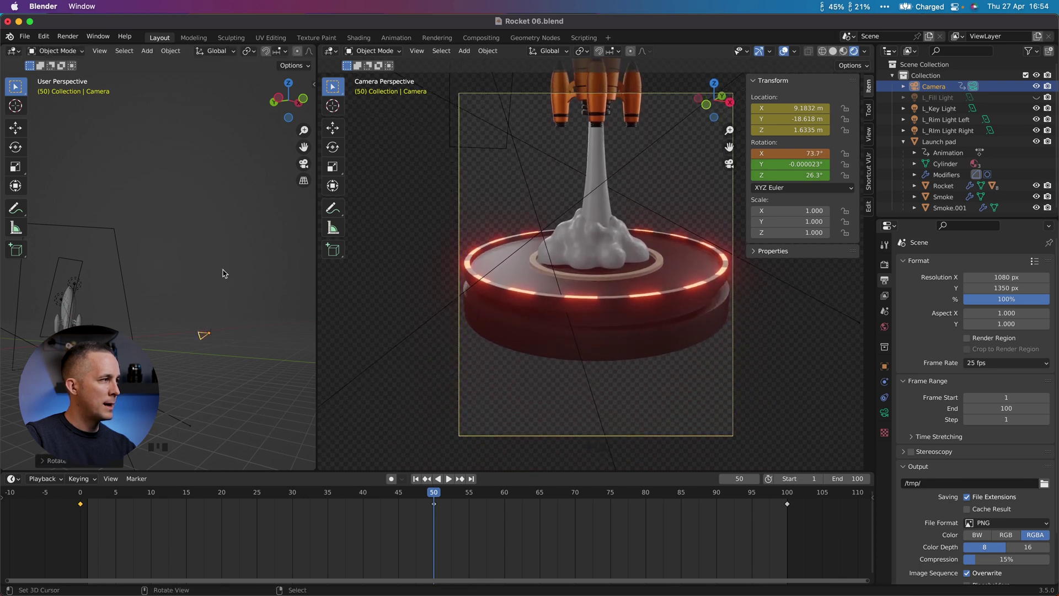
{"action": "key", "text": "g"}
{"action": "key", "text": "z"}
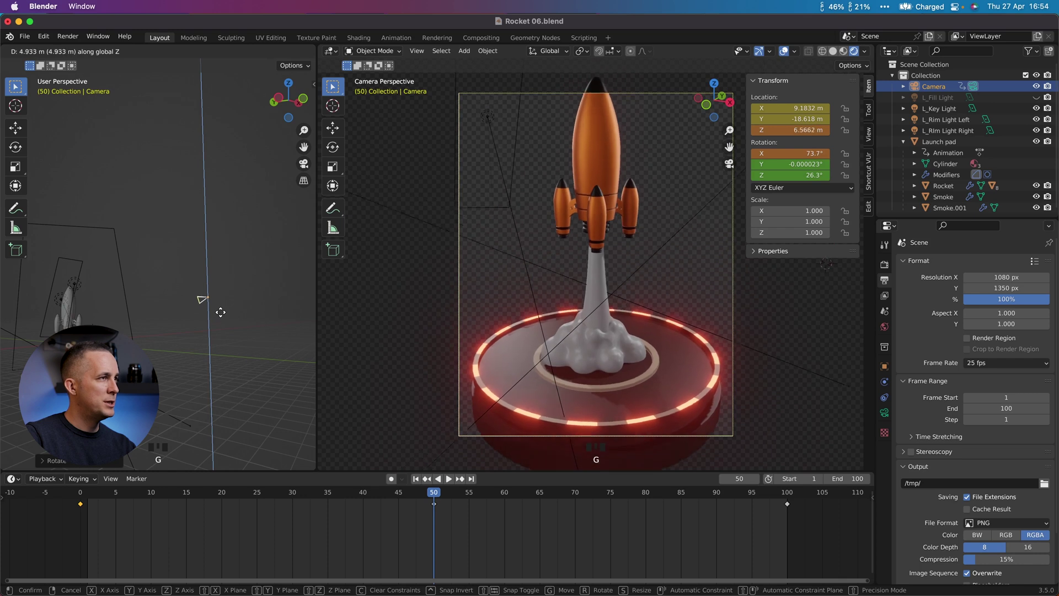
{"action": "left_click", "coordinate": [223, 305]}
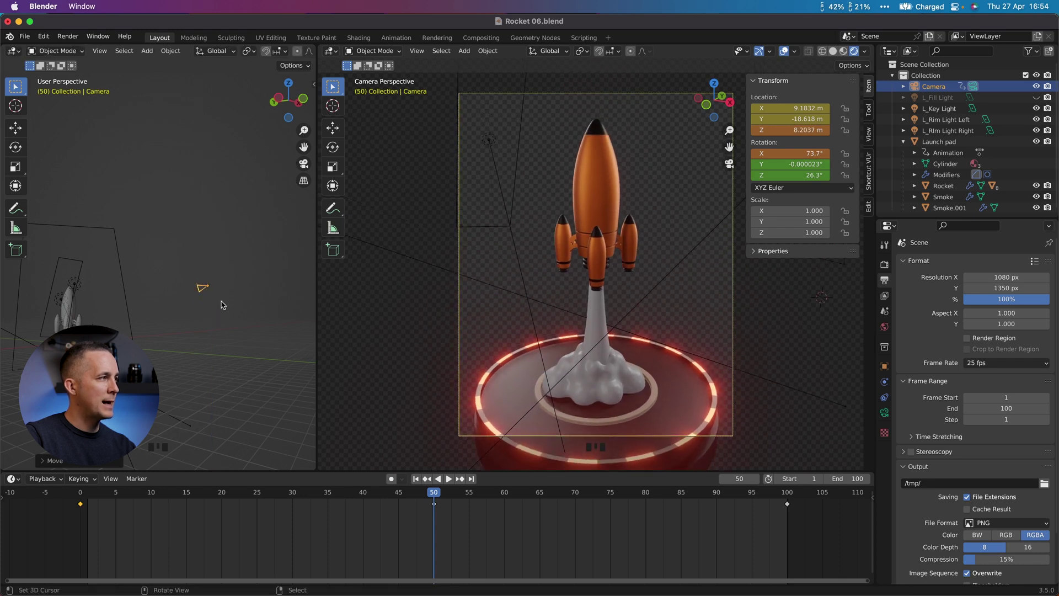
Keyframe the camera's rotation and location at frame 50.
{"action": "key", "text": "i"}
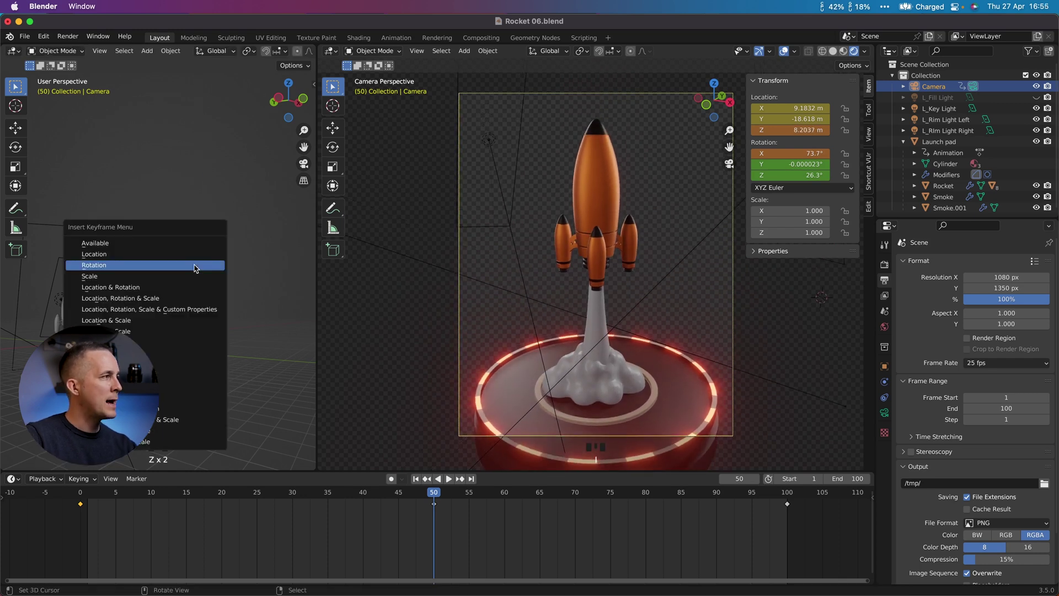
{"action": "left_click", "coordinate": [196, 265]}
{"action": "key", "text": "i"}
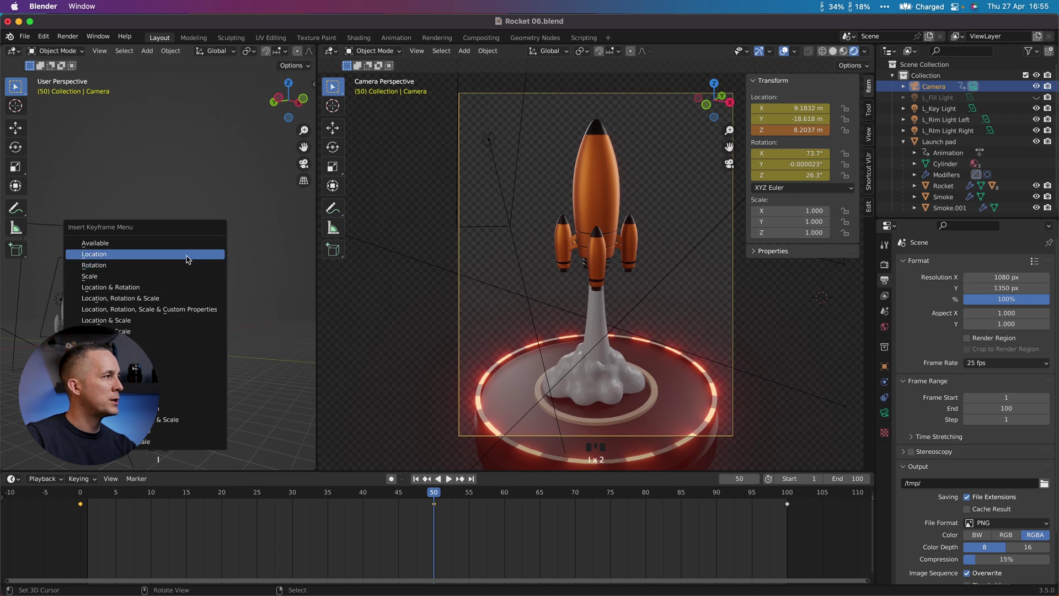
{"action": "left_click", "coordinate": [187, 254]}
Preview the move, then paste the frame-0 camera pose as a keyframe at frame 100.
{"action": "left_click_drag", "start_coordinate": [425, 495], "coordinate": [79, 498]}
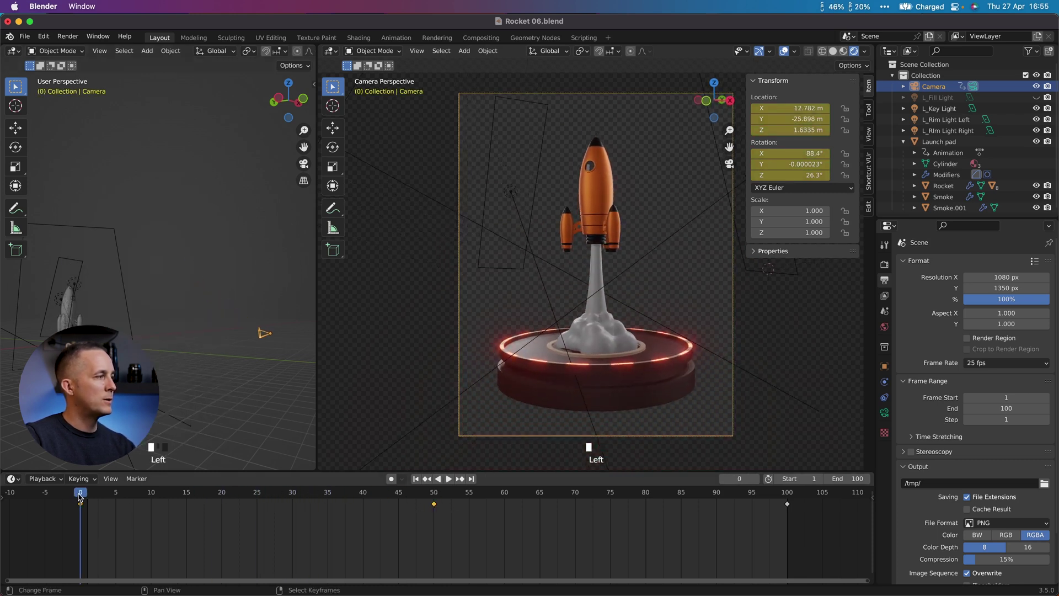
{"action": "key", "text": "space"}
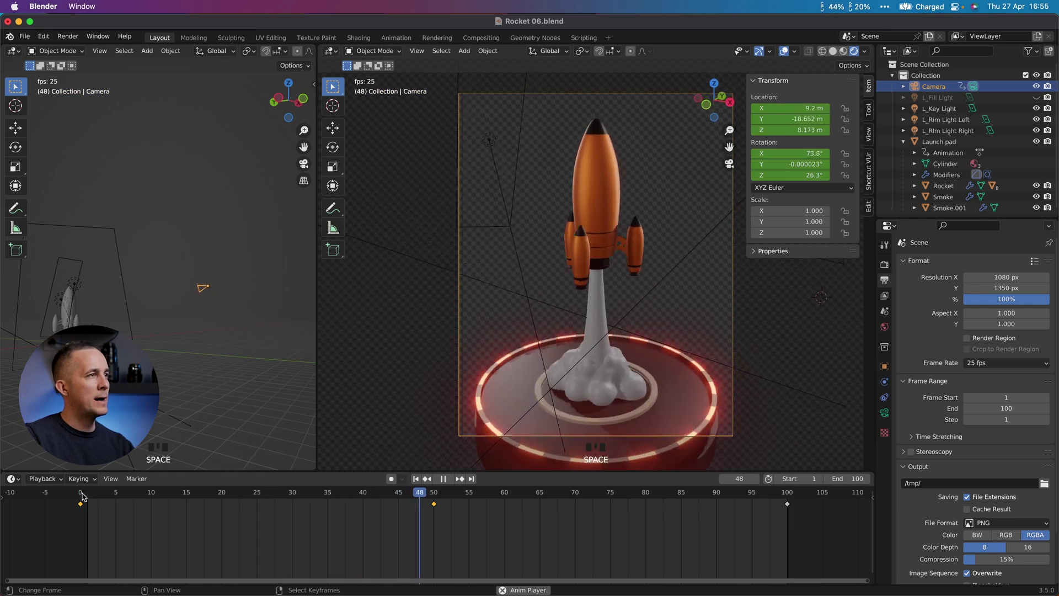
{"action": "key", "text": "space"}
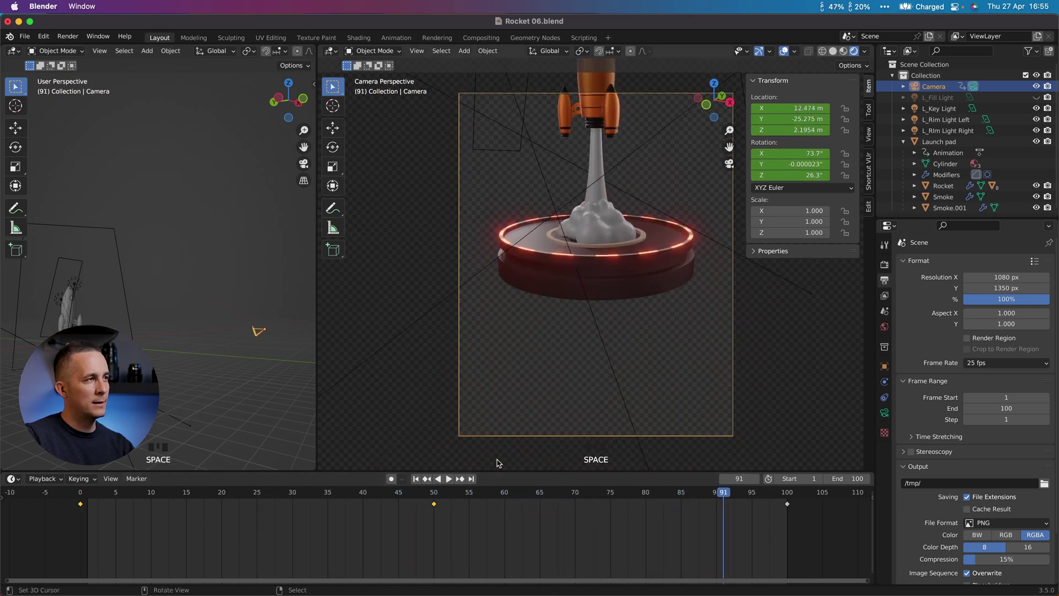
{"action": "right_click_drag", "start_coordinate": [71, 511], "coordinate": [81, 512]}
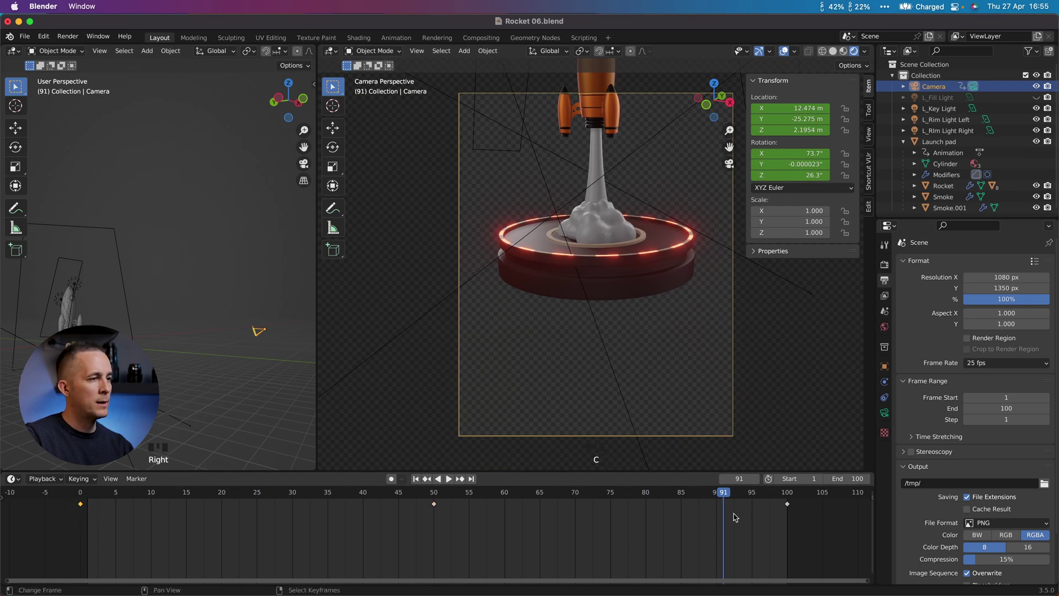
{"action": "left_click_drag", "start_coordinate": [723, 496], "coordinate": [780, 495]}
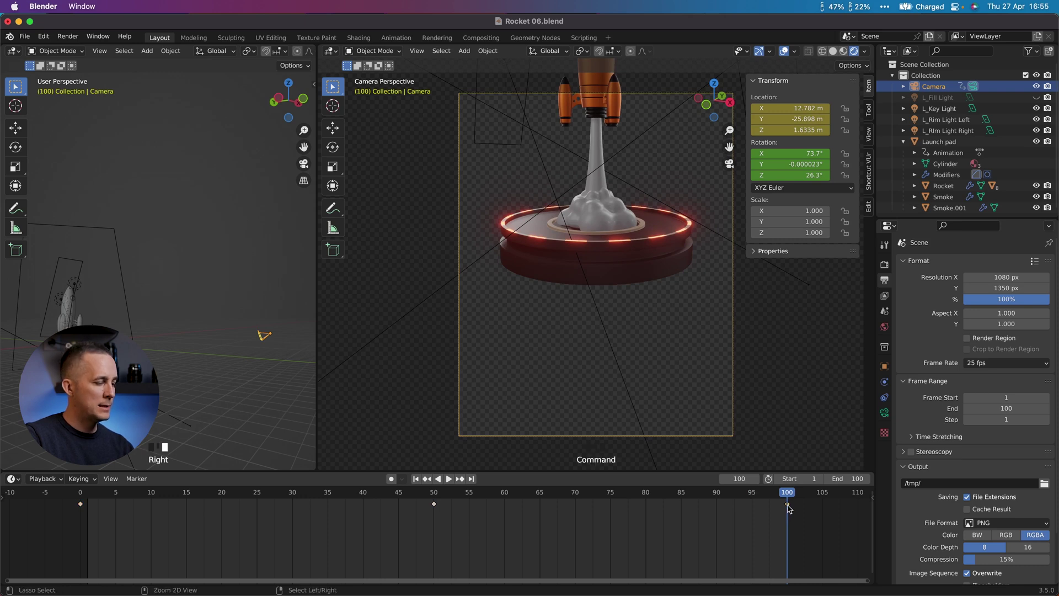
{"action": "key", "text": "super+v"}
Play from frame 0 to check the camera returns to its opening view by frame 100.
{"action": "left_click_drag", "start_coordinate": [115, 499], "coordinate": [82, 495]}
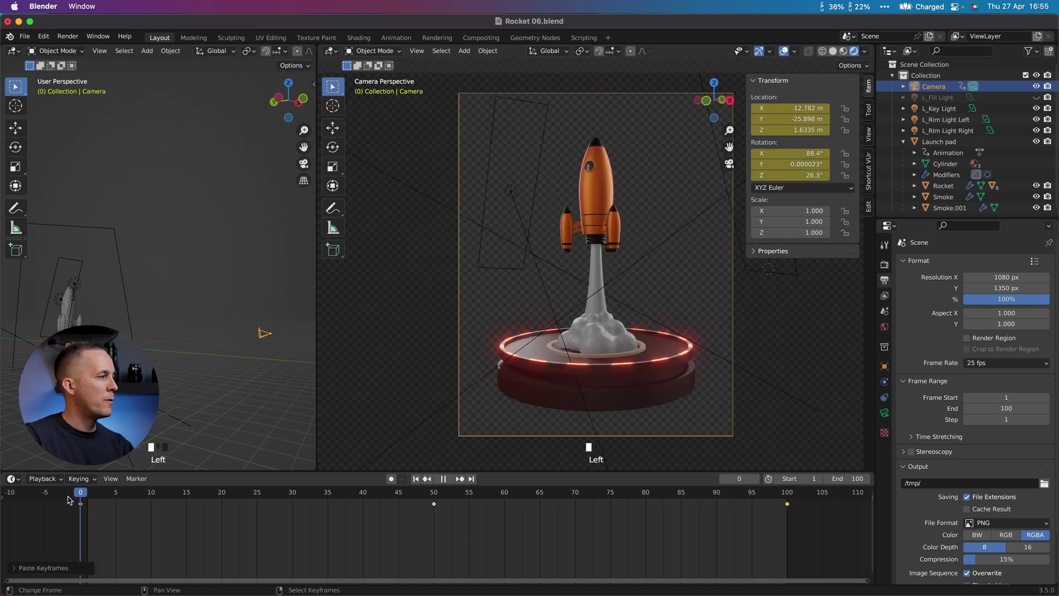
{"action": "key", "text": "space"}
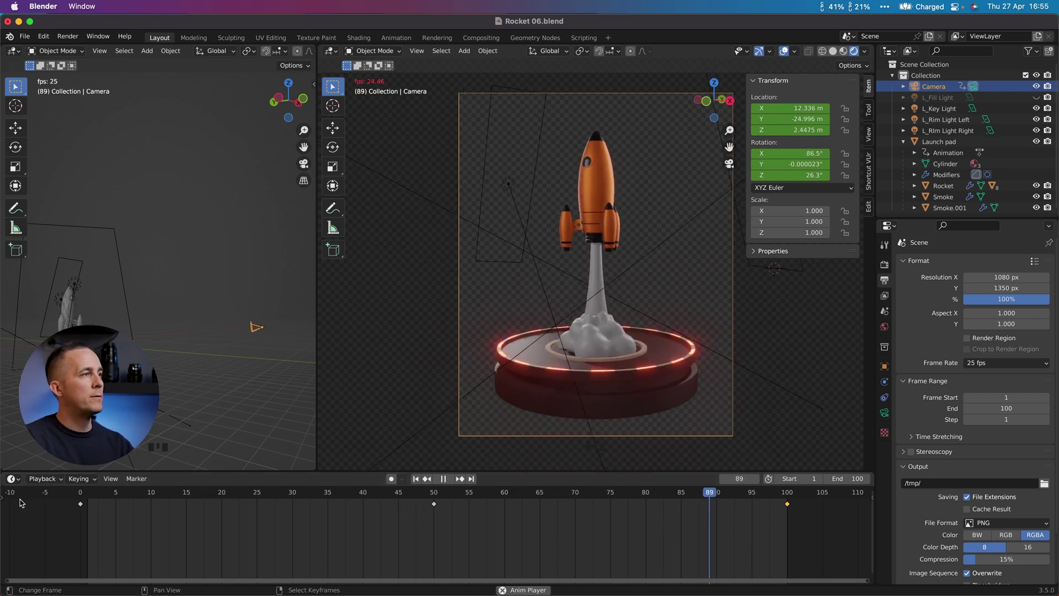
{"action": "key", "text": "space"}
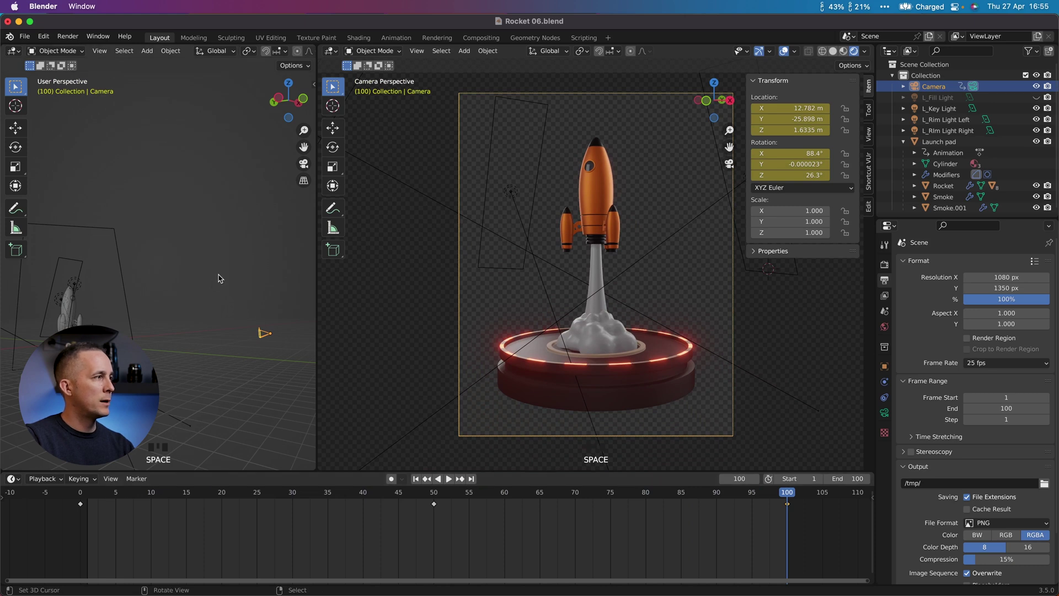
Turn the left area into a Graph Editor showing the camera's curves.
{"action": "left_click", "coordinate": [14, 51]}
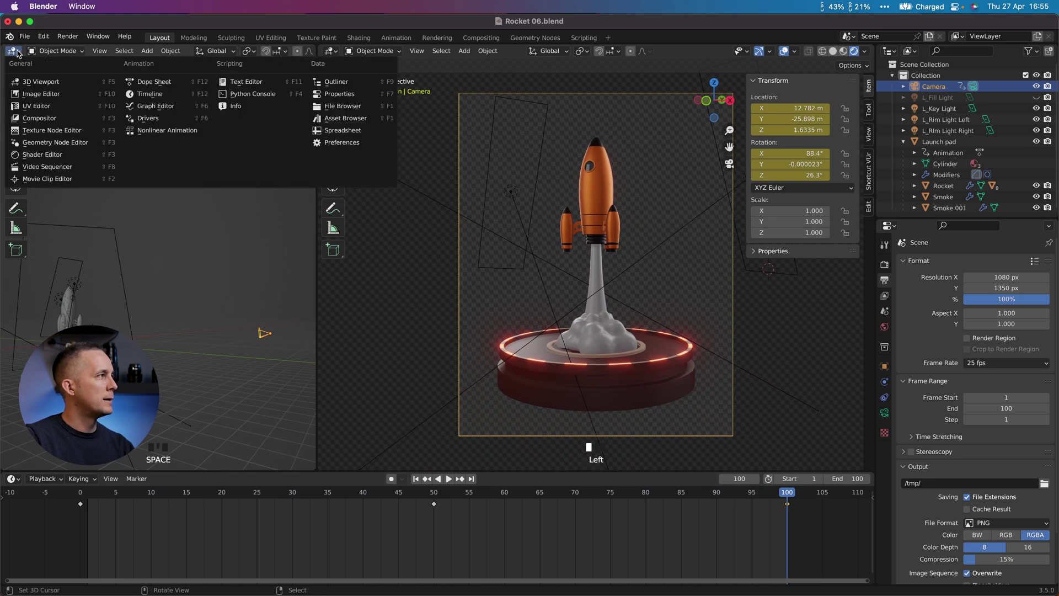
{"action": "left_click", "coordinate": [153, 106]}
{"action": "scroll", "coordinate": [207, 354], "scroll_direction": "down", "scroll_amount": 3}
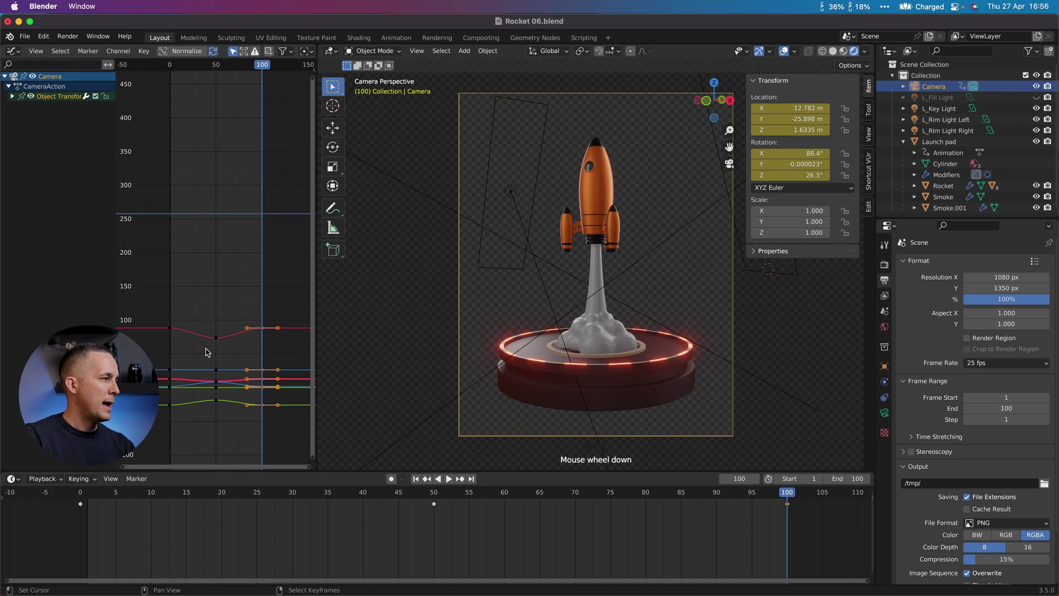
{"action": "scroll", "coordinate": [209, 352], "scroll_direction": "up", "scroll_amount": 3}
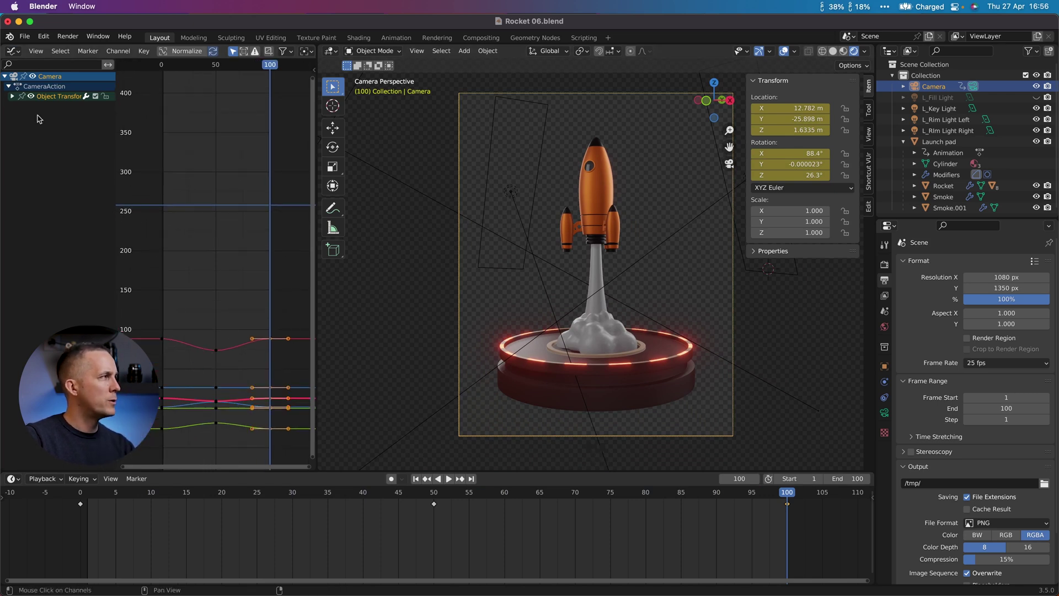
Expand Object Transforms, select the Y Location curve, and scrub to frame 22.
{"action": "left_click", "coordinate": [12, 96]}
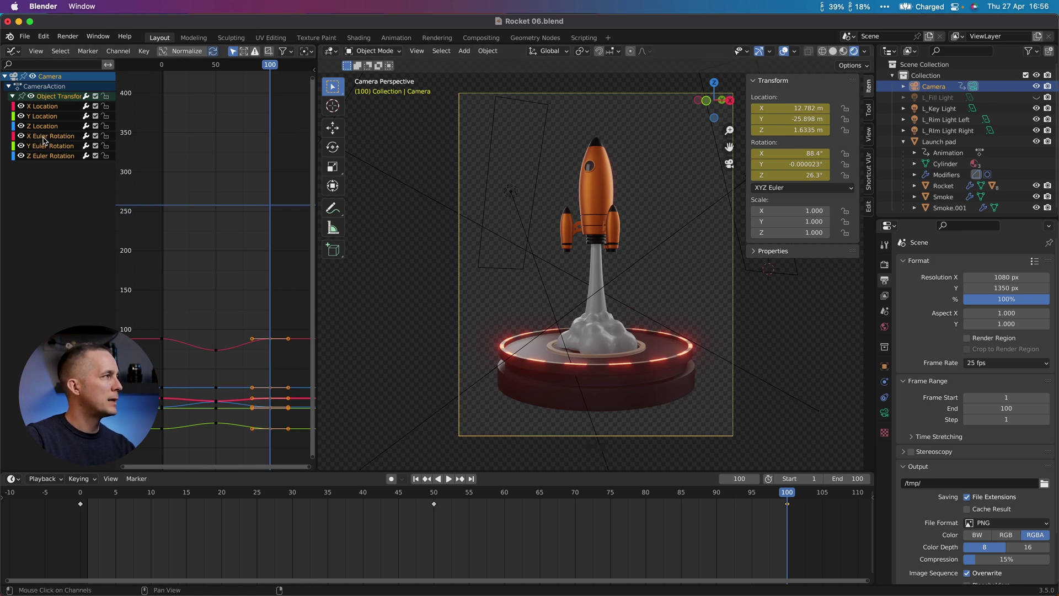
{"action": "left_click", "coordinate": [43, 116]}
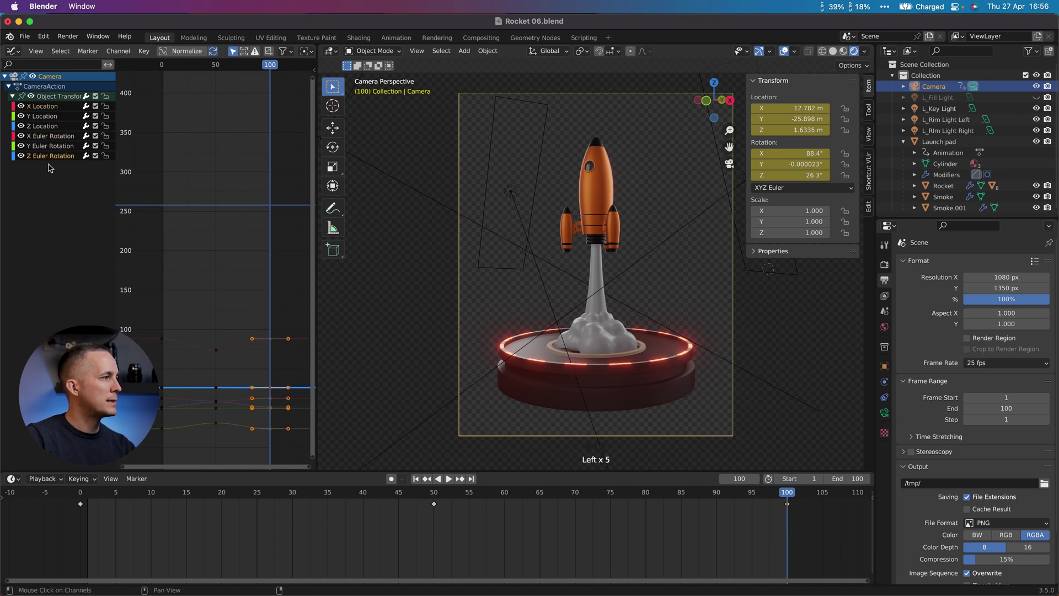
{"action": "left_click_drag", "start_coordinate": [412, 497], "coordinate": [235, 501]}
{"action": "left_click_drag", "start_coordinate": [255, 390], "coordinate": [256, 386]}
Undo the Y Location handle change and a trial Z Euler Rotation reshape.
{"action": "key", "text": "super+z"}
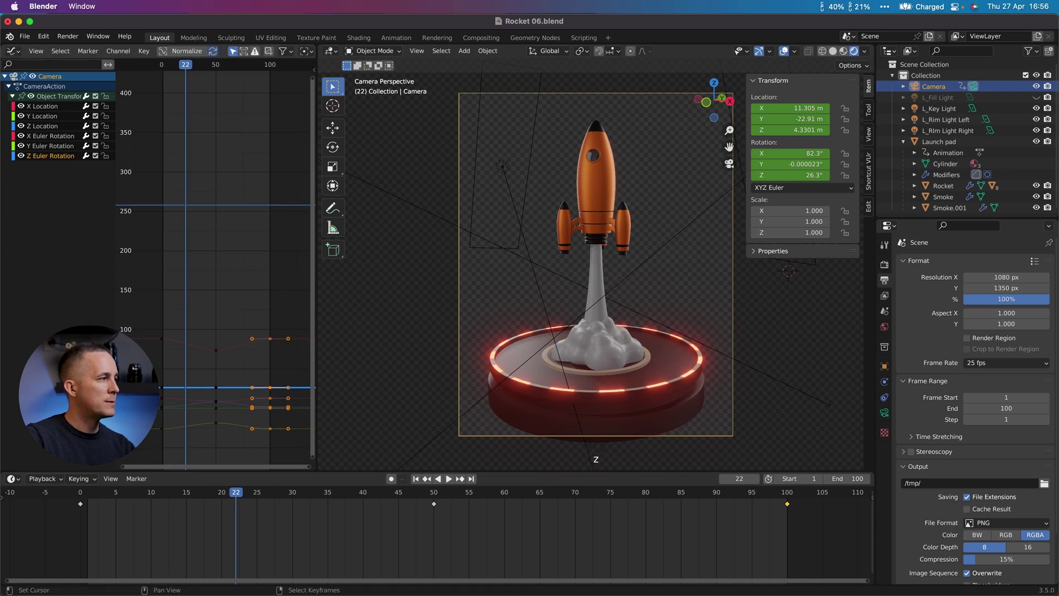
{"action": "left_click_drag", "start_coordinate": [182, 389], "coordinate": [218, 425]}
{"action": "key", "text": "super+z"}
{"action": "key", "text": "super+z"}
{"action": "key", "text": "super+z"}
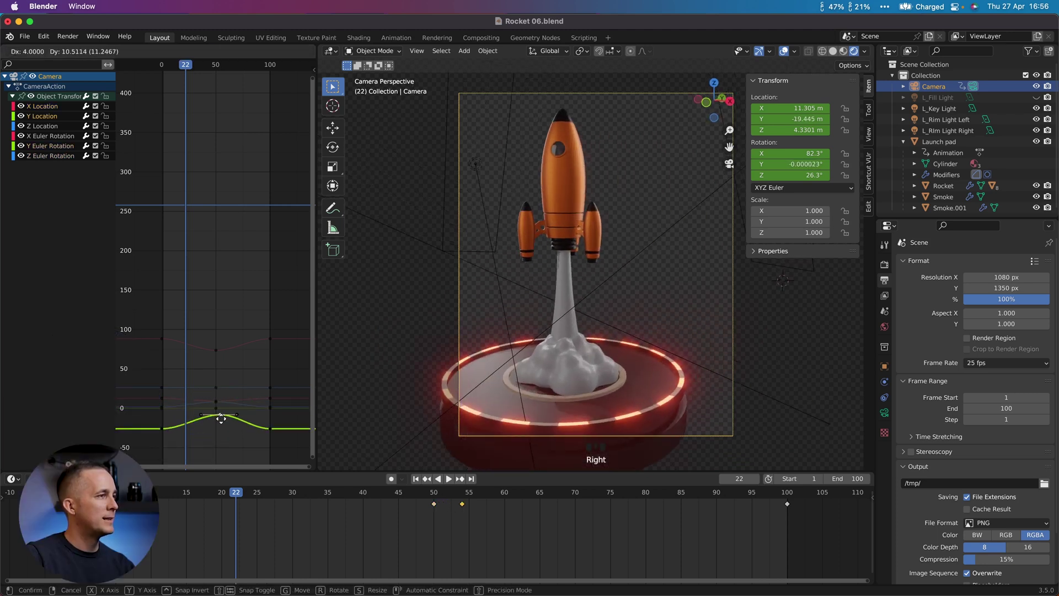
Try moving an X Euler Rotation keyframe, preview the result, and undo it.
{"action": "key", "text": "Escape"}
{"action": "left_click_drag", "start_coordinate": [218, 352], "coordinate": [242, 370]}
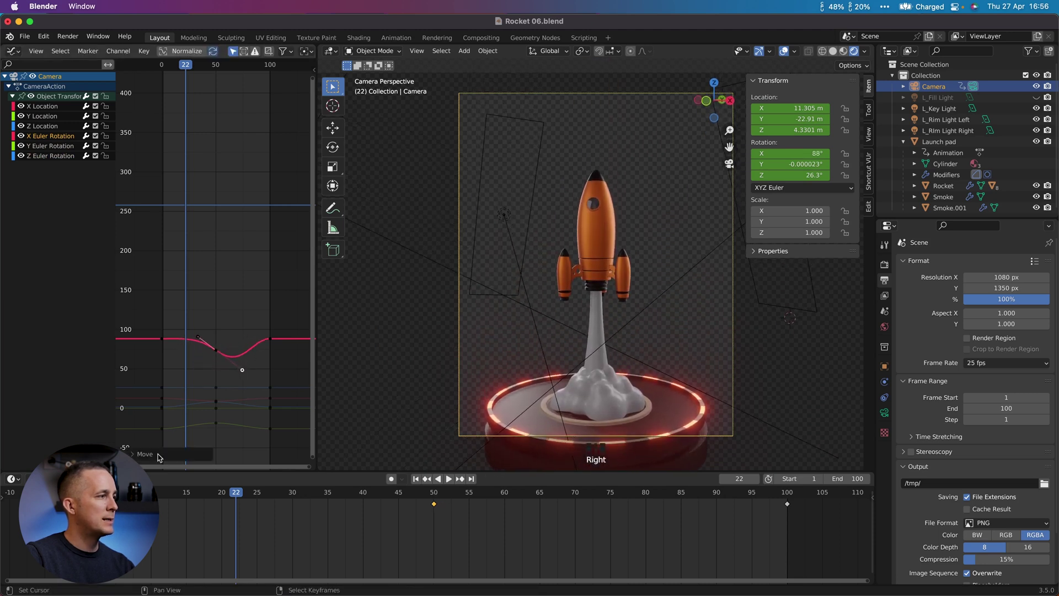
{"action": "key", "text": "shift+Left"}
{"action": "key", "text": "space"}
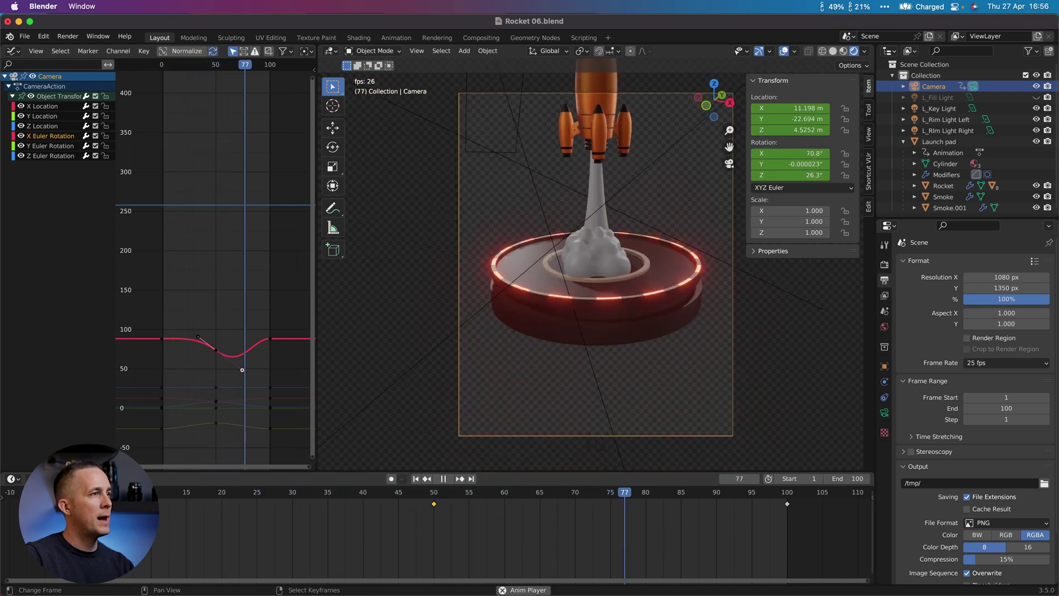
{"action": "key", "text": "space"}
{"action": "key", "text": "z"}
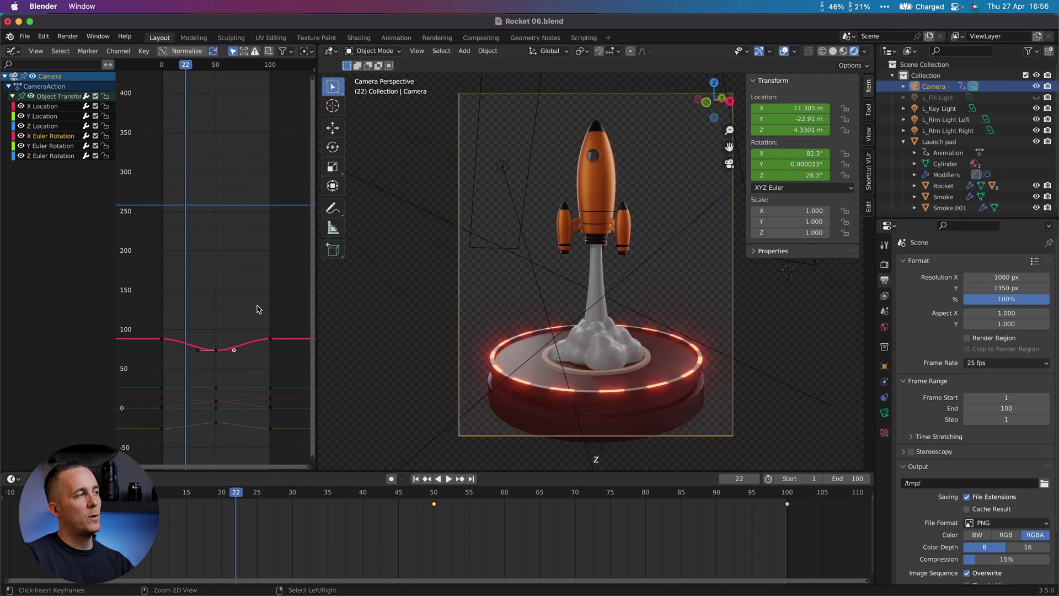
Play the camera animation twice to review it, then stop on frame 50.
{"action": "key", "text": "space"}
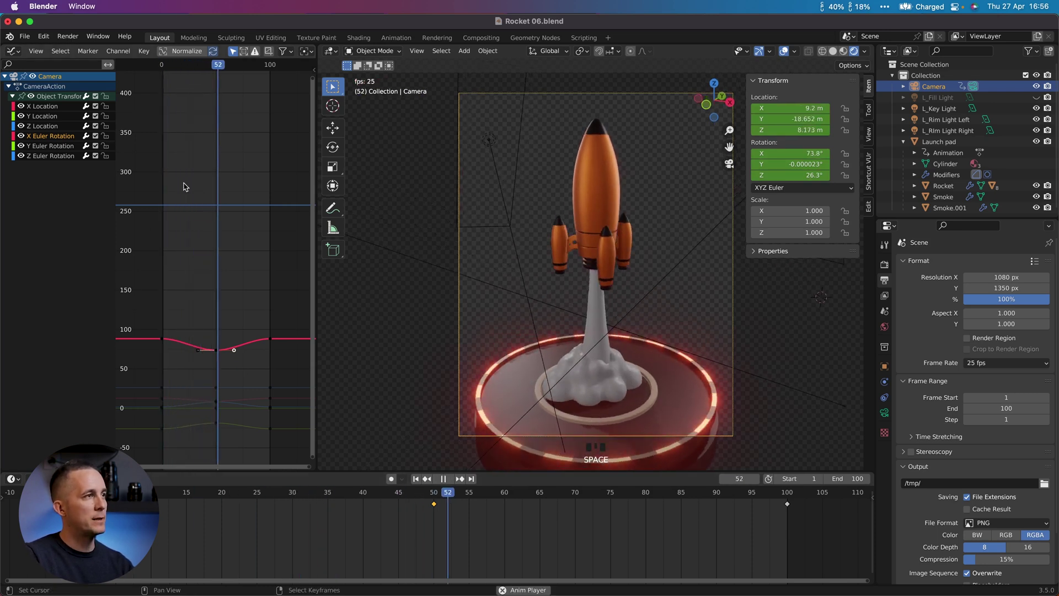
{"action": "key", "text": "space"}
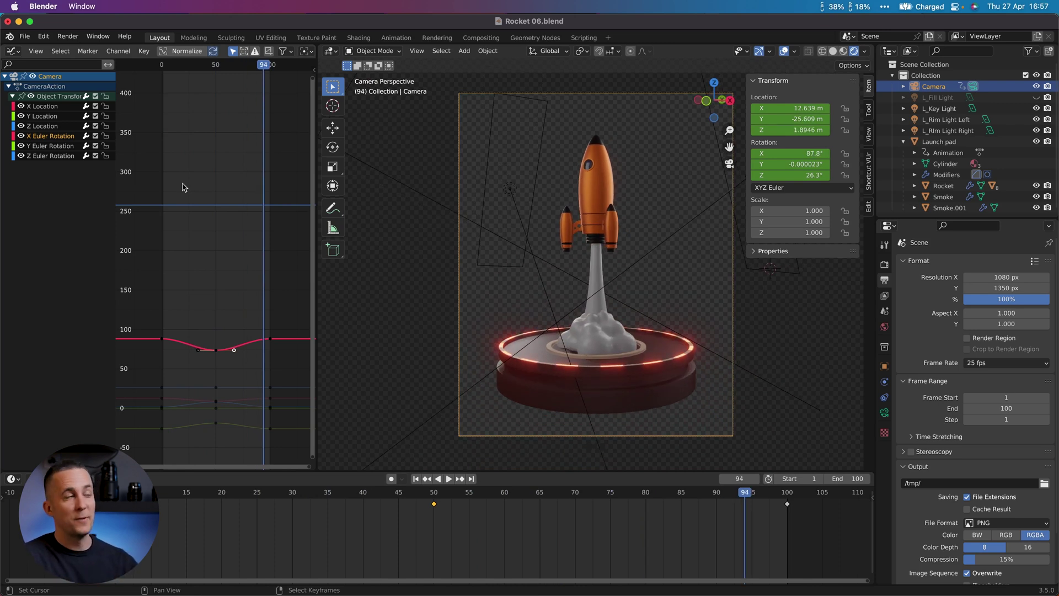
{"action": "key", "text": "space"}
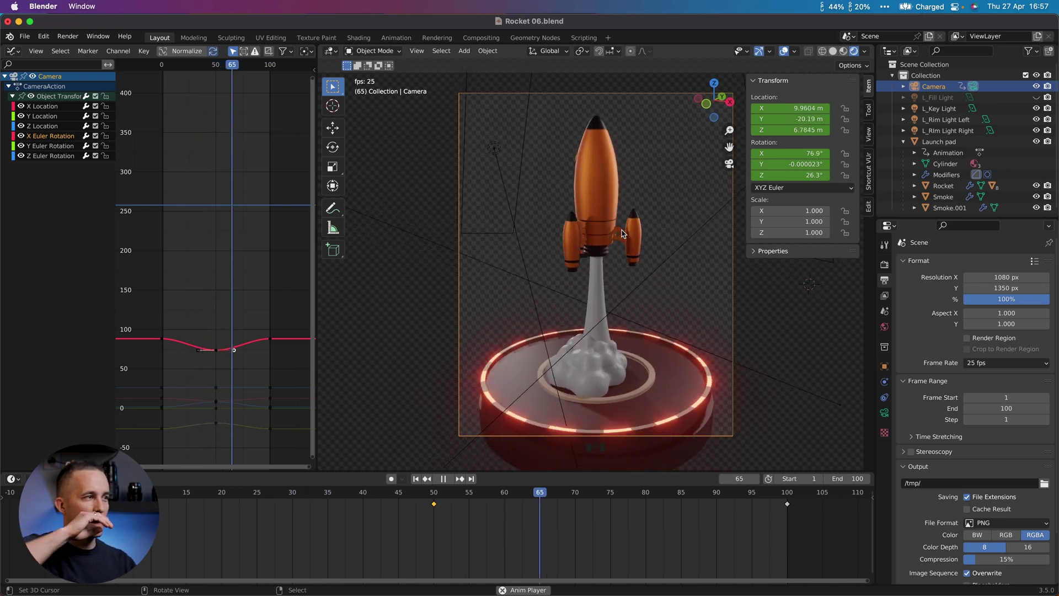
{"action": "key", "text": "space"}
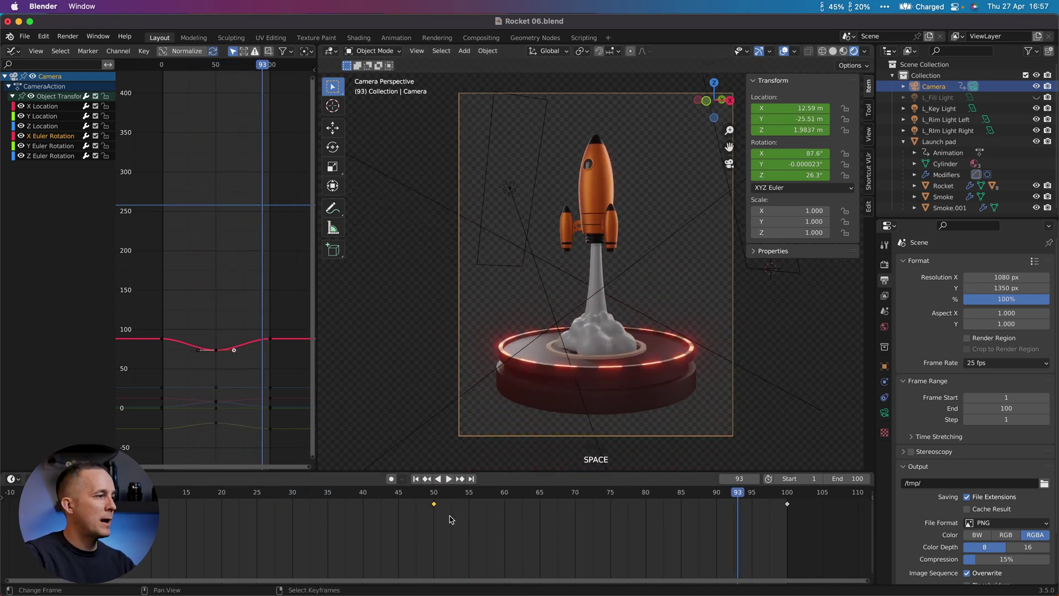
{"action": "left_click", "coordinate": [435, 505]}
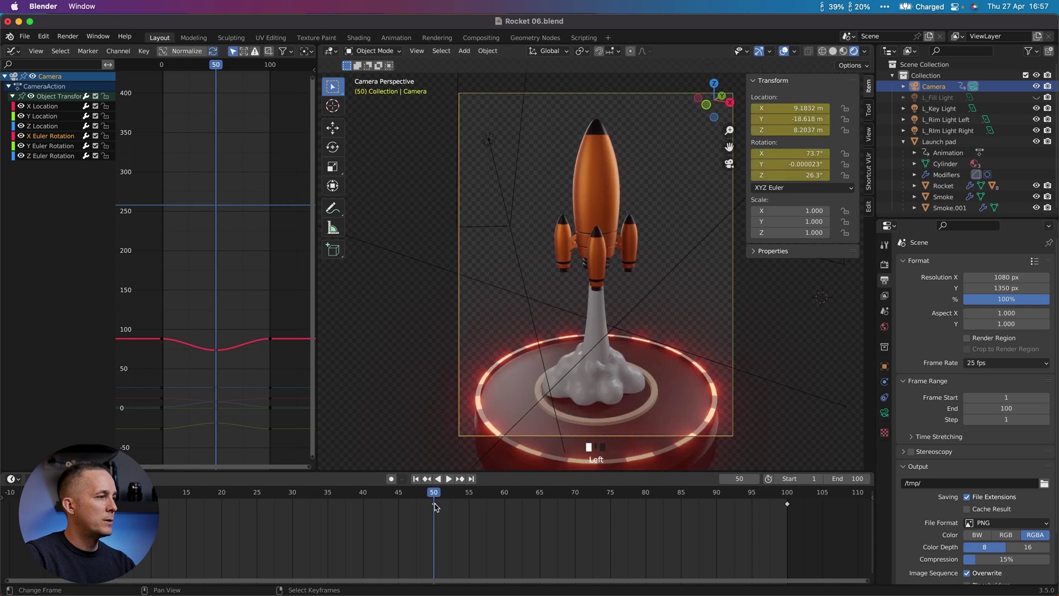
Switch the area back to a 3D Viewport and lower the camera along Z.
{"action": "left_click", "coordinate": [19, 53]}
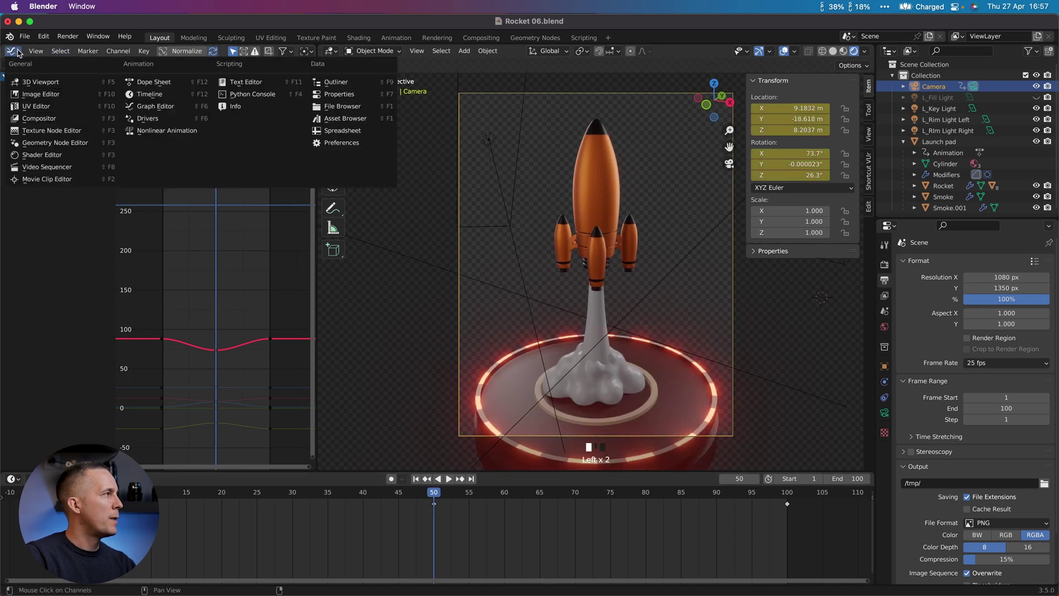
{"action": "left_click", "coordinate": [26, 82]}
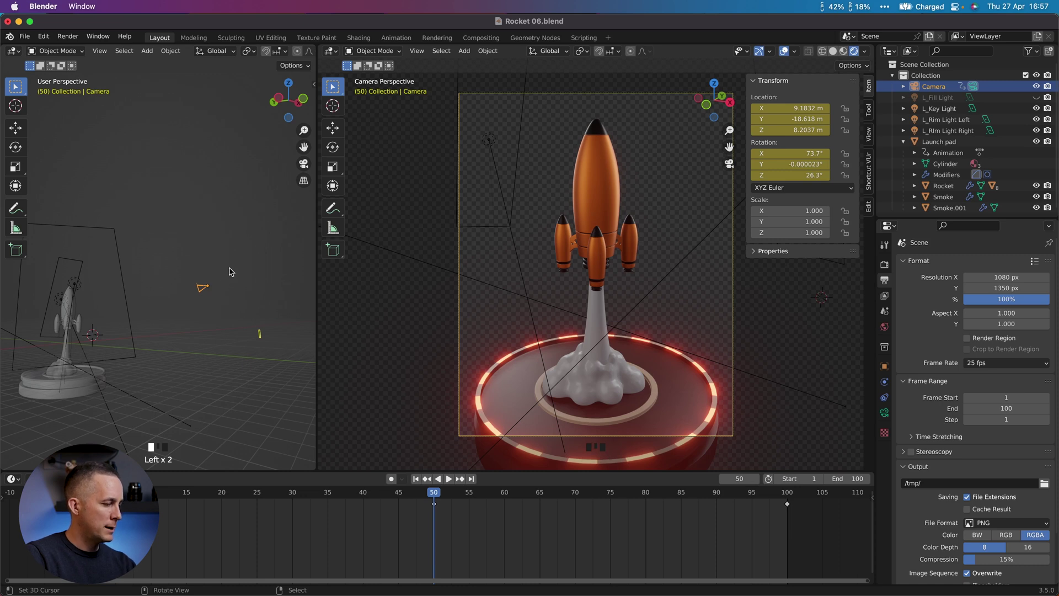
{"action": "key", "text": "g"}
{"action": "key", "text": "z"}
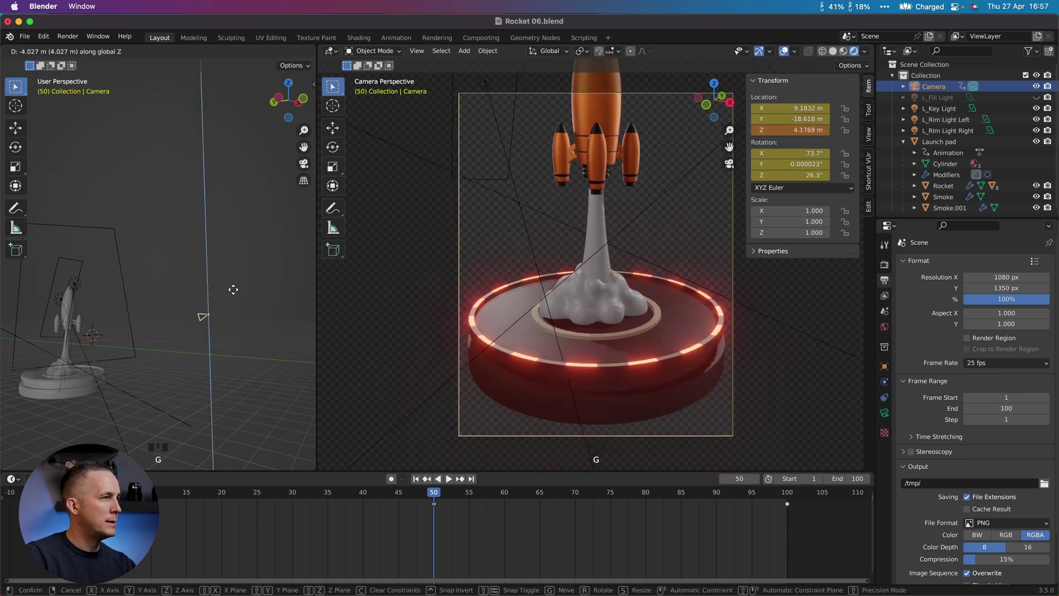
{"action": "left_click", "coordinate": [241, 290]}
Tilt the camera up to 108° on X and drop it to Z -5.2973 m.
{"action": "key", "text": "r"}
{"action": "key", "text": "x"}
{"action": "key", "text": "x"}
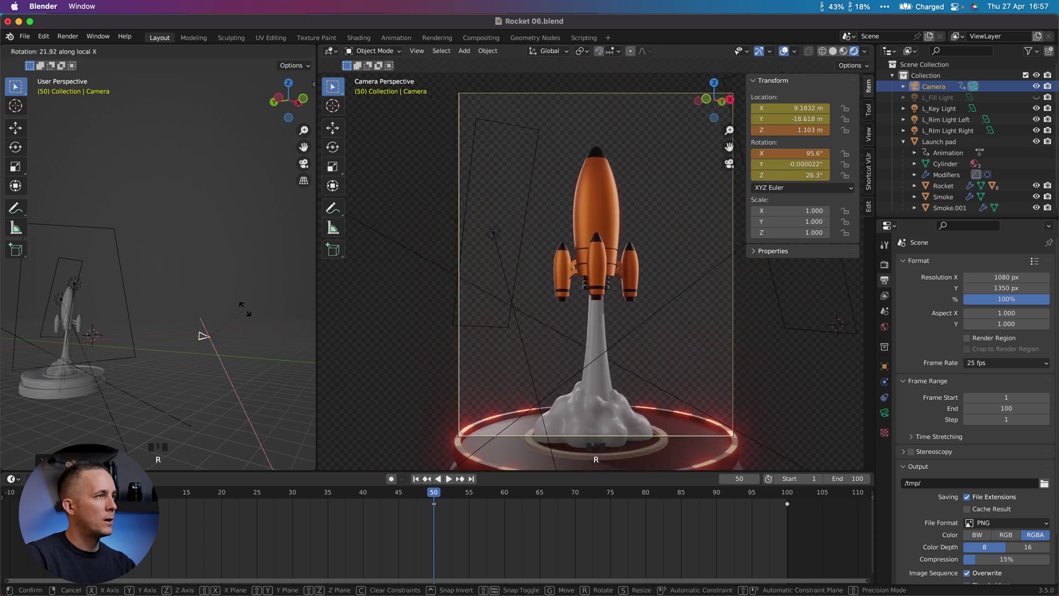
{"action": "left_click", "coordinate": [246, 324]}
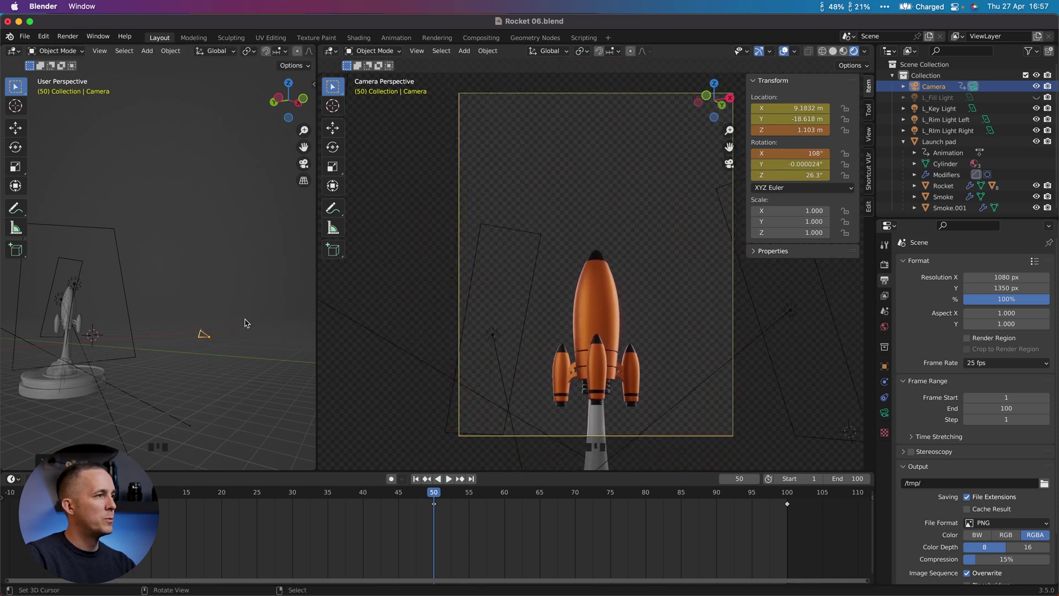
{"action": "key", "text": "g"}
{"action": "key", "text": "z"}
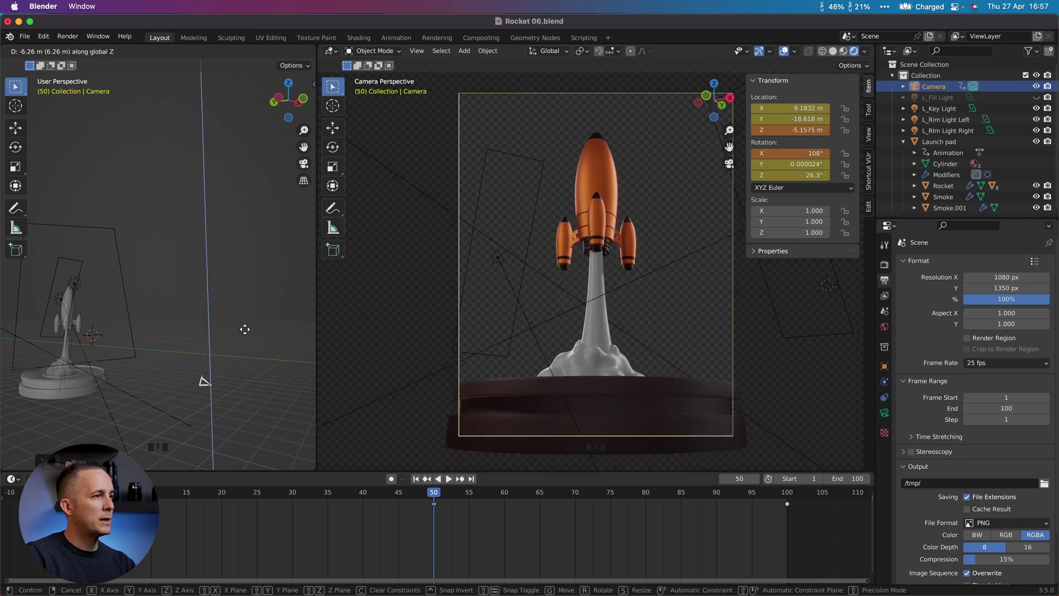
{"action": "left_click", "coordinate": [246, 332]}
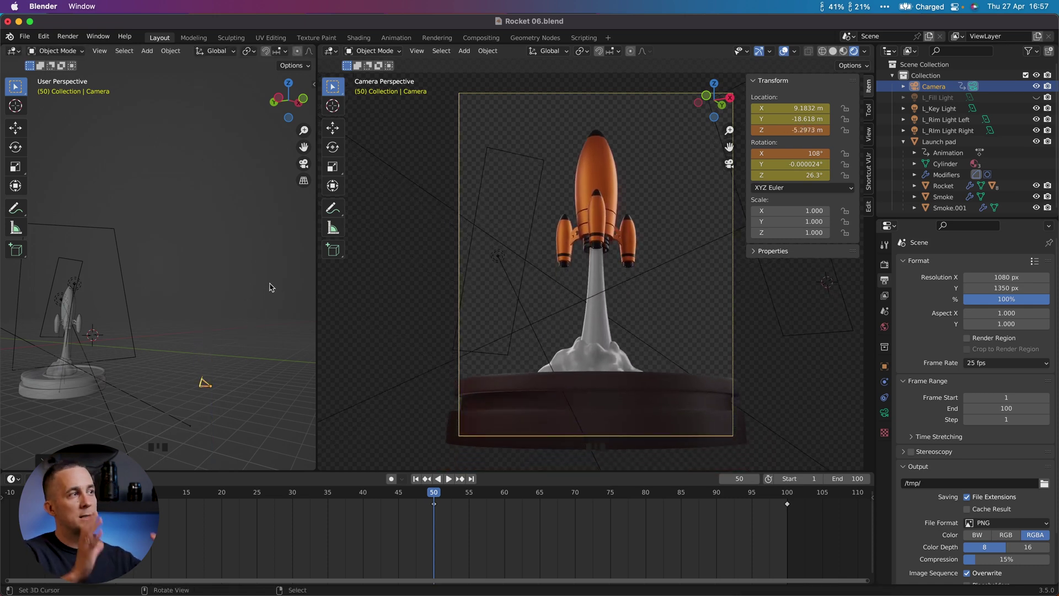
Keyframe the camera's location and rotation at frame 50, then return to the first frame.
{"action": "key", "text": "i"}
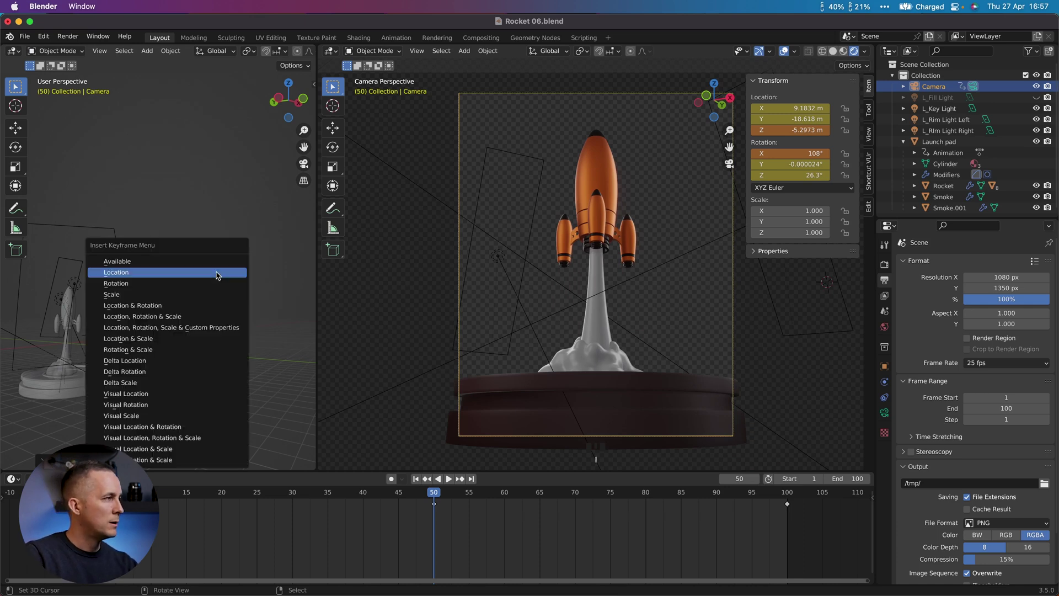
{"action": "left_click", "coordinate": [217, 272]}
{"action": "key", "text": "i"}
{"action": "left_click", "coordinate": [209, 284]}
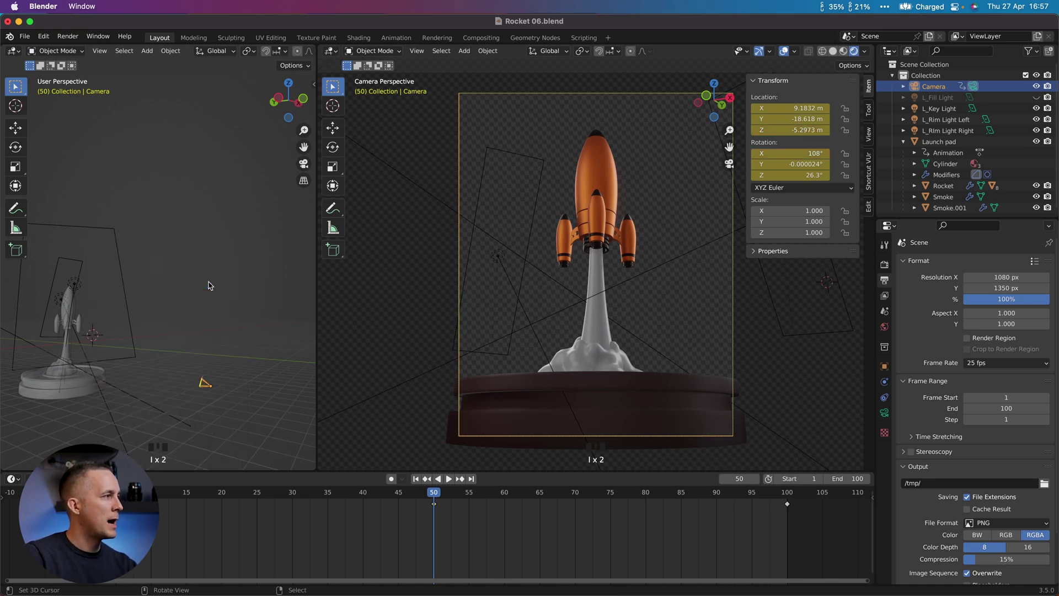
{"action": "key", "text": "space"}
{"action": "key", "text": "shift+Left"}
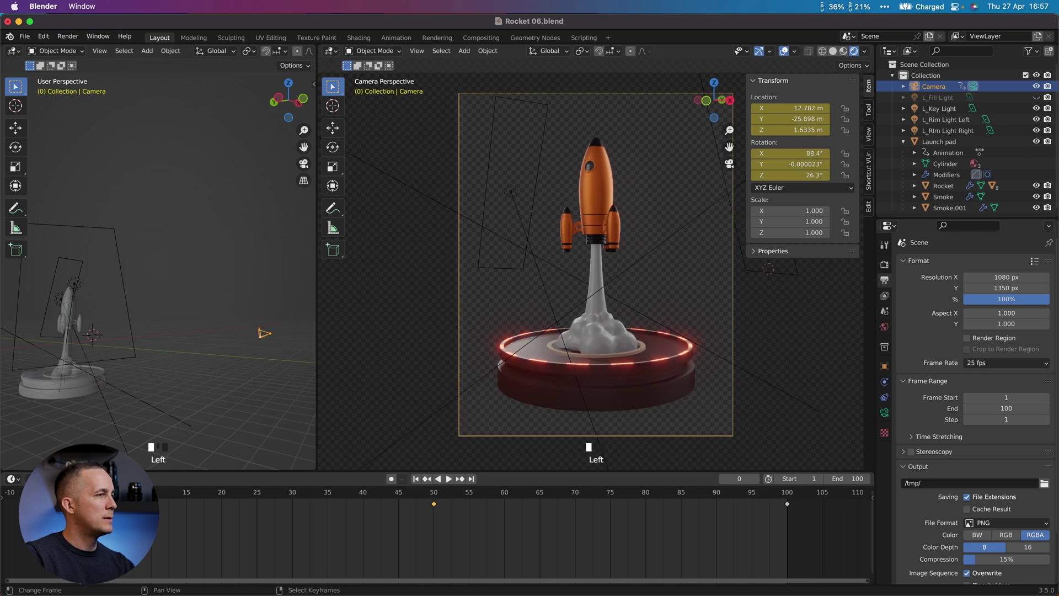
Play the animation to watch the camera swoop low and tilt upward at frame 50.
{"action": "key", "text": "space"}
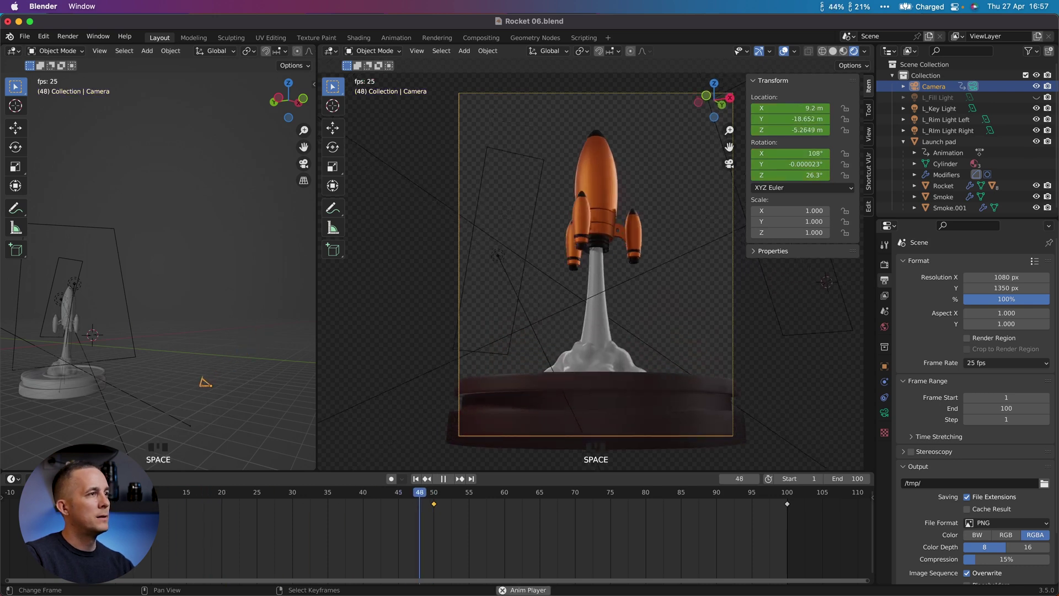